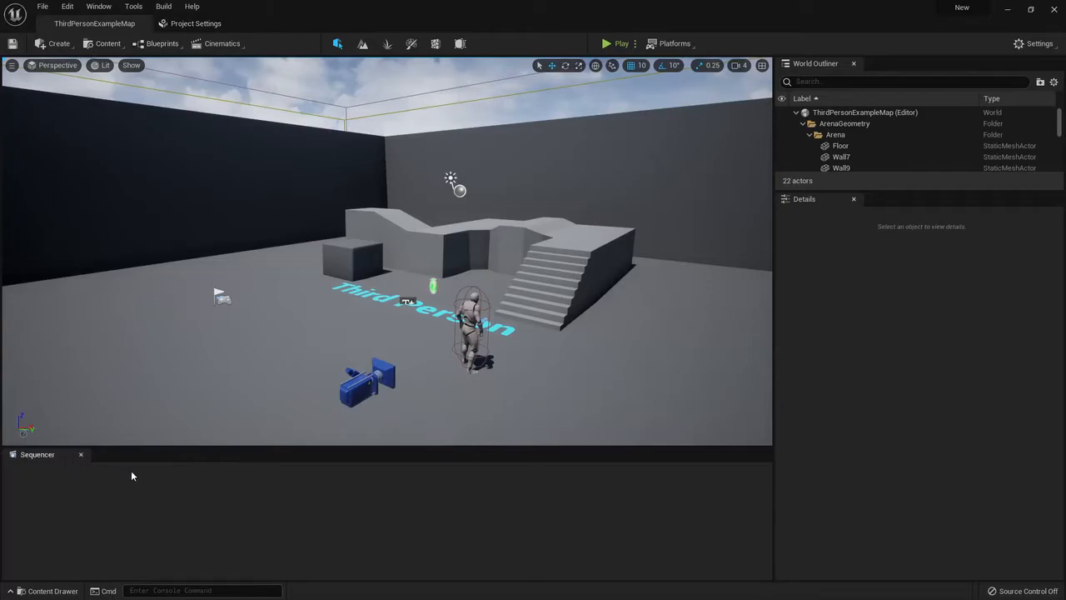
Select the RightArm_StaticMesh ramp piece in the level.
{"action": "right_click_drag", "start_coordinate": [397, 172], "coordinate": [162, 253]}
{"action": "left_click", "coordinate": [162, 253]}
{"action": "right_click_drag", "start_coordinate": [333, 251], "coordinate": [410, 228]}
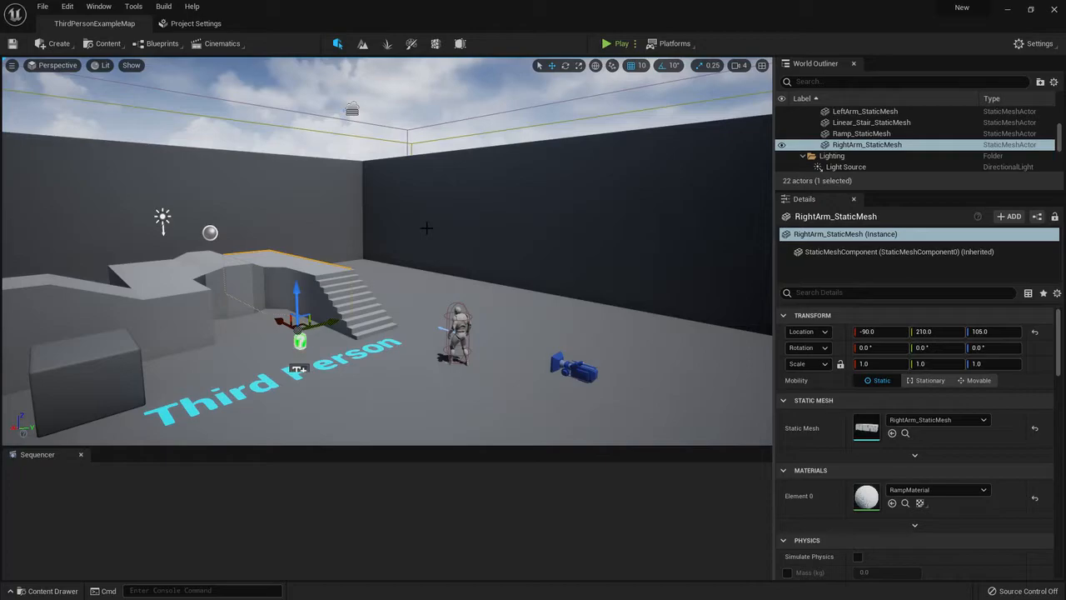
Examine the ramp, stairs, character and arena walls from several angles and distances.
{"action": "right_click_drag", "start_coordinate": [458, 216], "coordinate": [479, 220]}
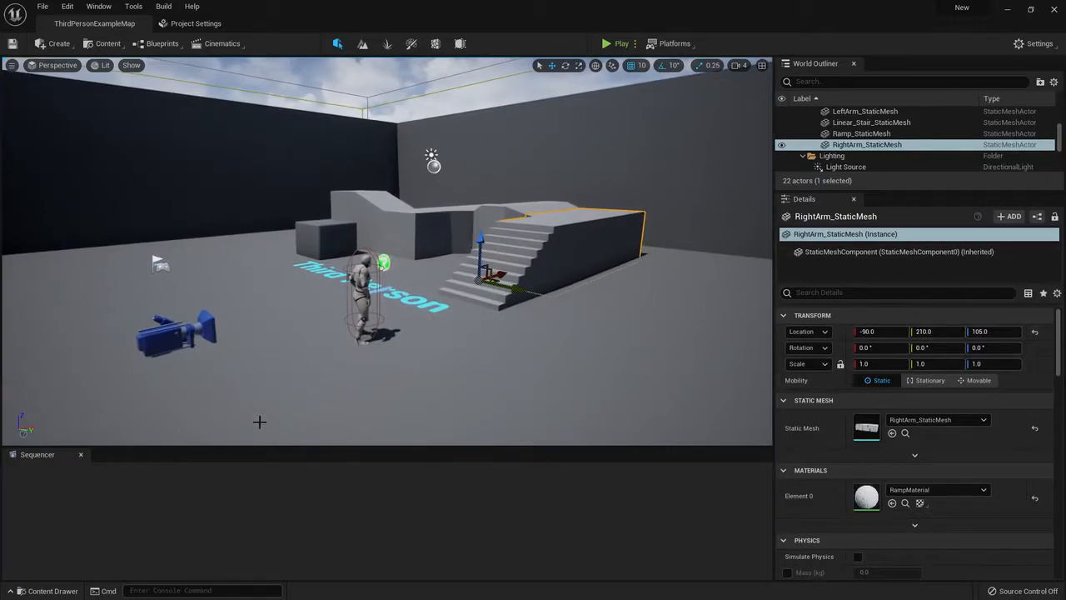
{"action": "right_click_drag", "start_coordinate": [451, 273], "coordinate": [416, 256]}
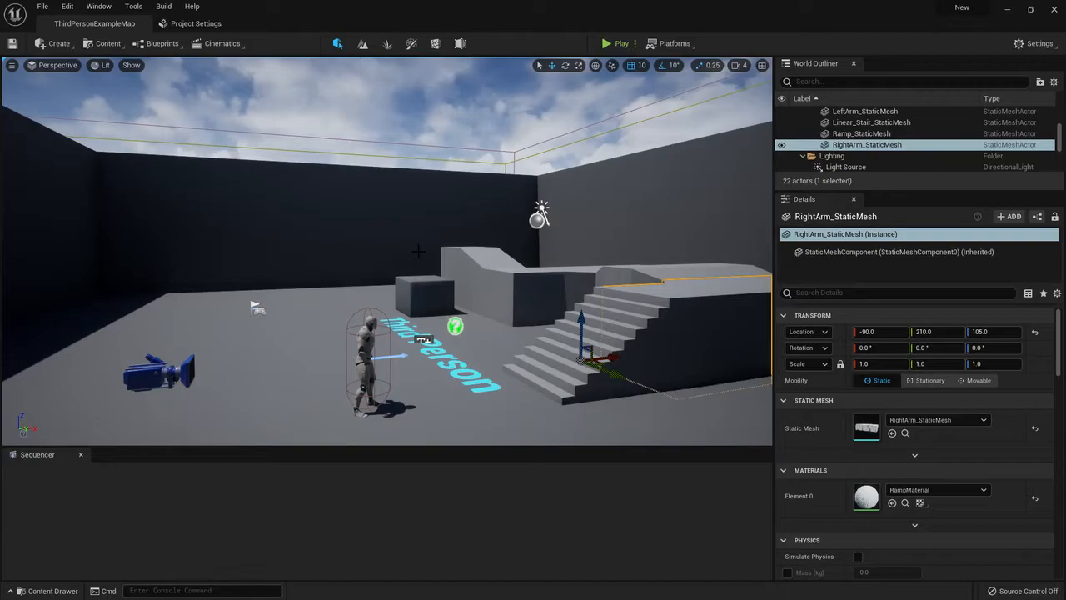
{"action": "scroll", "coordinate": [889, 426], "scroll_direction": "down", "scroll_amount": 4}
{"action": "scroll", "coordinate": [889, 425], "scroll_direction": "up", "scroll_amount": 4}
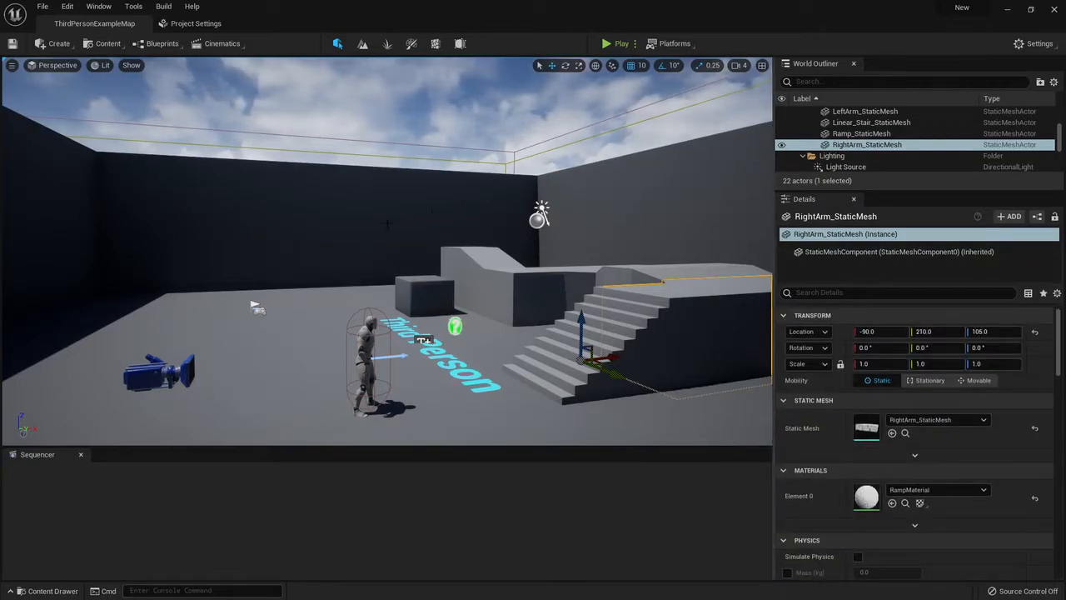
{"action": "right_click_drag", "start_coordinate": [450, 261], "coordinate": [501, 262]}
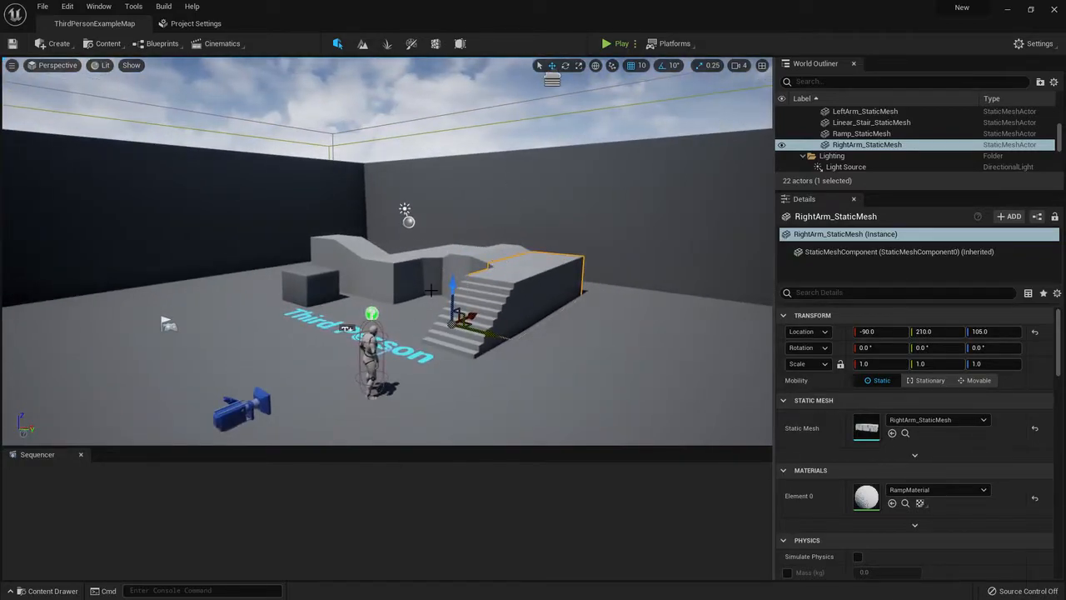
{"action": "right_click_drag", "start_coordinate": [439, 270], "coordinate": [310, 301]}
{"action": "right_click_drag", "start_coordinate": [249, 127], "coordinate": [388, 180]}
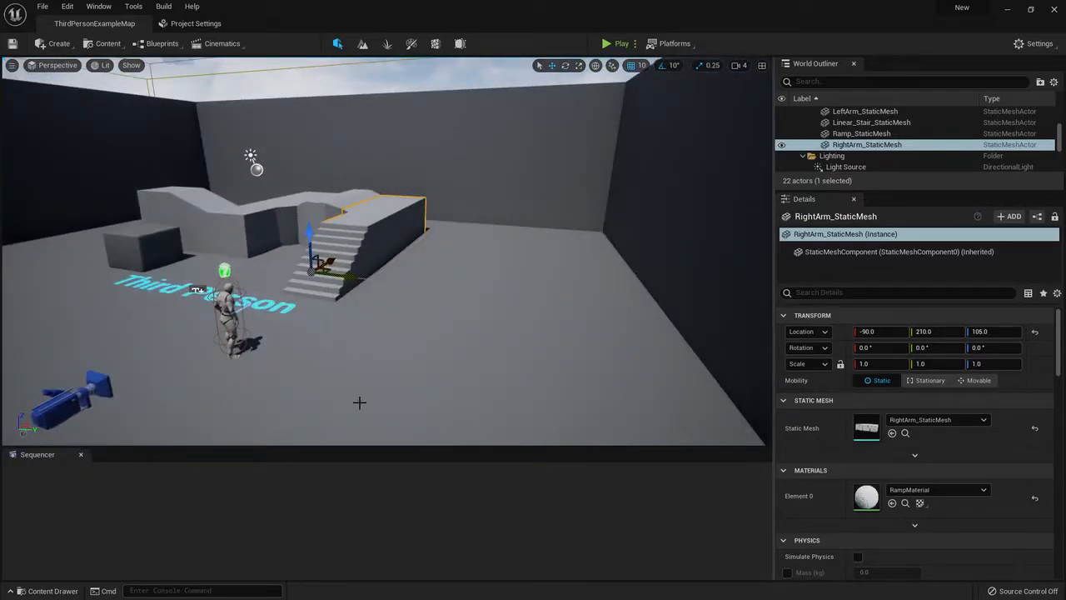
{"action": "right_click_drag", "start_coordinate": [560, 302], "coordinate": [383, 250]}
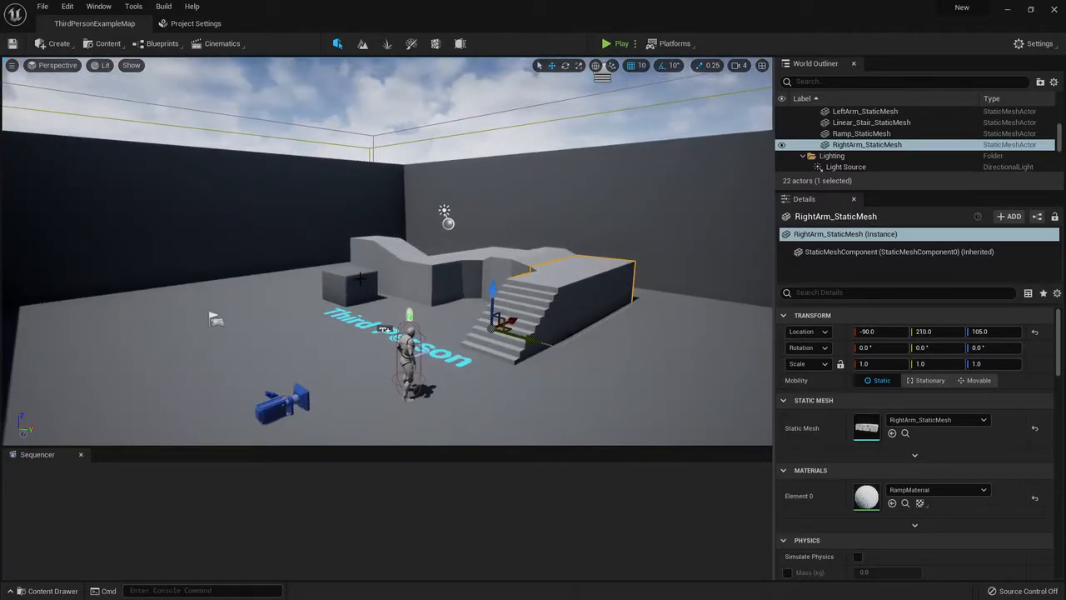
{"action": "mouse_move", "coordinate": [366, 173]}
{"action": "right_mouse_down"}
{"action": "mouse_move", "coordinate": [287, 173]}
{"action": "mouse_move", "coordinate": [381, 178]}
{"action": "right_mouse_up"}
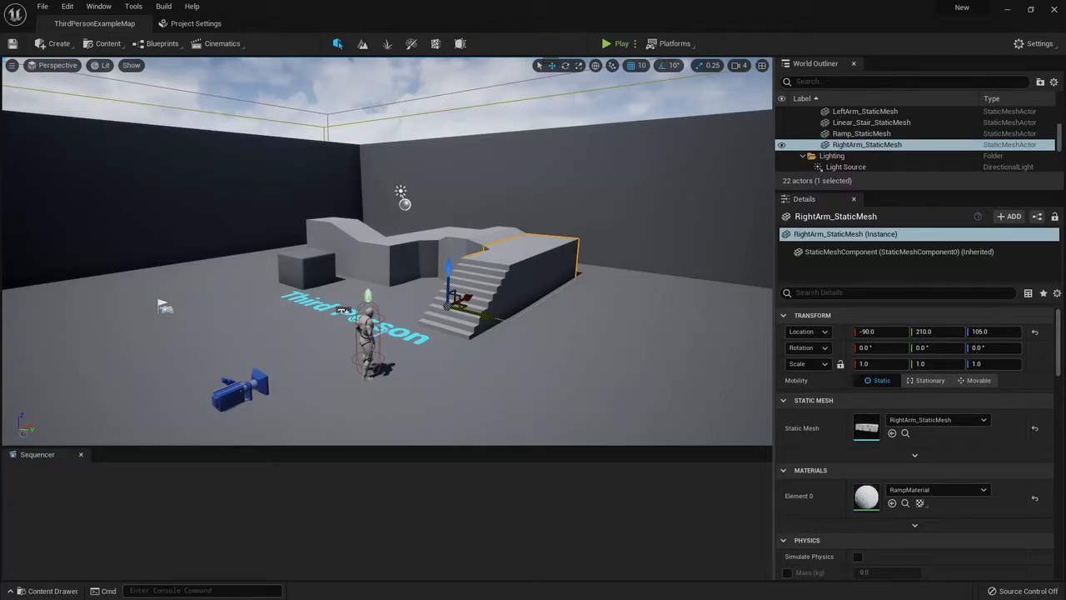
Fly the viewport camera forward, backward, sideways, up and down around the arena to view it.
{"action": "right_click_drag", "start_coordinate": [386, 250], "coordinate": [413, 288]}
{"action": "key", "text": "w"}
{"action": "key", "text": "s"}
{"action": "key", "text": "d"}
{"action": "key", "text": "w"}
{"action": "key", "text": "a"}
{"action": "key", "text": "s"}
{"action": "key", "text": "d"}
{"action": "key", "text": "a"}
{"action": "key", "text": "w"}
{"action": "key", "text": "a"}
{"action": "key", "text": "s"}
{"action": "key", "text": "w"}
{"action": "key", "text": "s"}
{"action": "key", "text": "s"}
{"action": "key", "text": "q"}
{"action": "key", "text": "s"}
{"action": "key", "text": "q"}
{"action": "key", "text": "e"}
{"action": "key", "text": "d"}
{"action": "key", "text": "s"}
{"action": "key", "text": "a"}
{"action": "key", "text": "d"}
{"action": "key", "text": "a"}
{"action": "key", "text": "s"}
{"action": "key", "text": "q"}
{"action": "key", "text": "a"}
{"action": "key", "text": "e"}
{"action": "key", "text": "d"}
{"action": "key", "text": "s"}
{"action": "key", "text": "w"}
{"action": "key", "text": "d"}
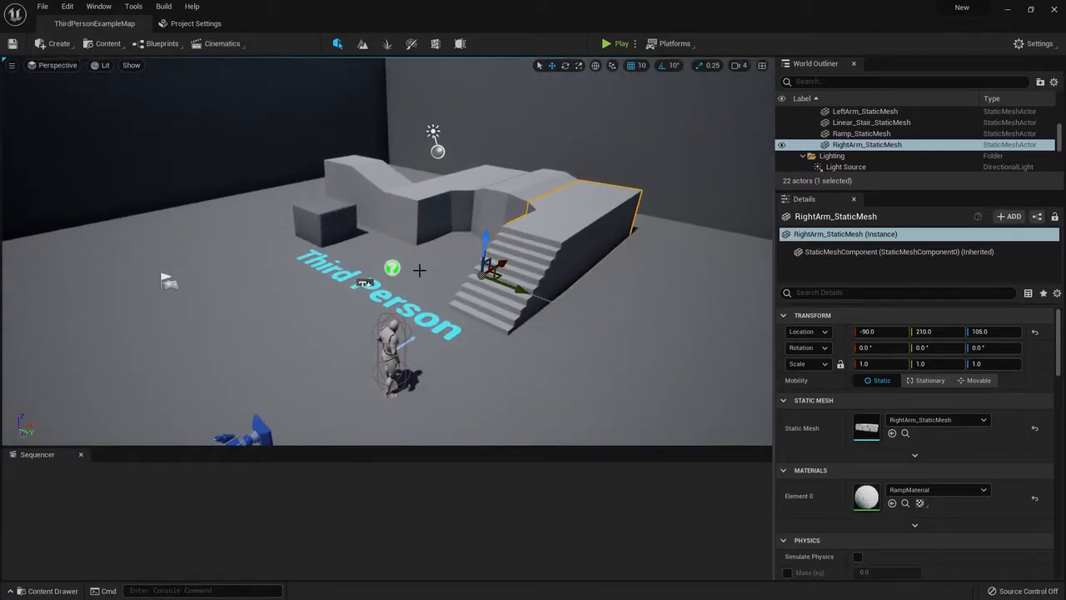
Set the viewport camera speed to 1 and fly down close to the floor near the character's feet.
{"action": "left_click", "coordinate": [739, 65]}
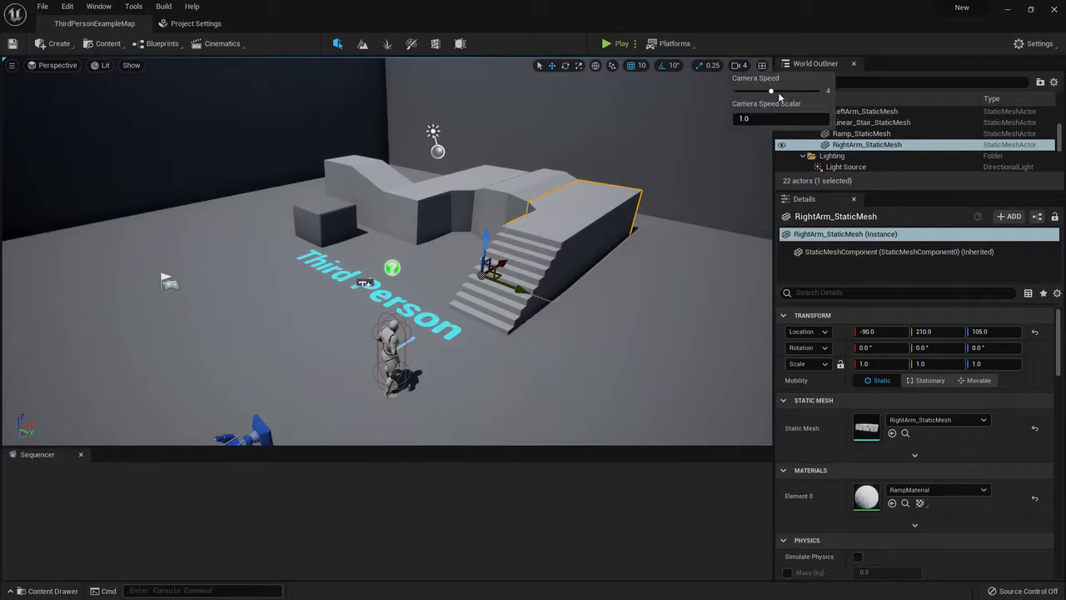
{"action": "right_click_drag", "start_coordinate": [568, 216], "coordinate": [727, 291]}
{"action": "key", "text": "w"}
{"action": "key", "text": "w"}
{"action": "key", "text": "w"}
{"action": "key", "text": "w"}
{"action": "key", "text": "q"}
{"action": "key", "text": "q"}
{"action": "key", "text": "e"}
{"action": "key", "text": "a"}
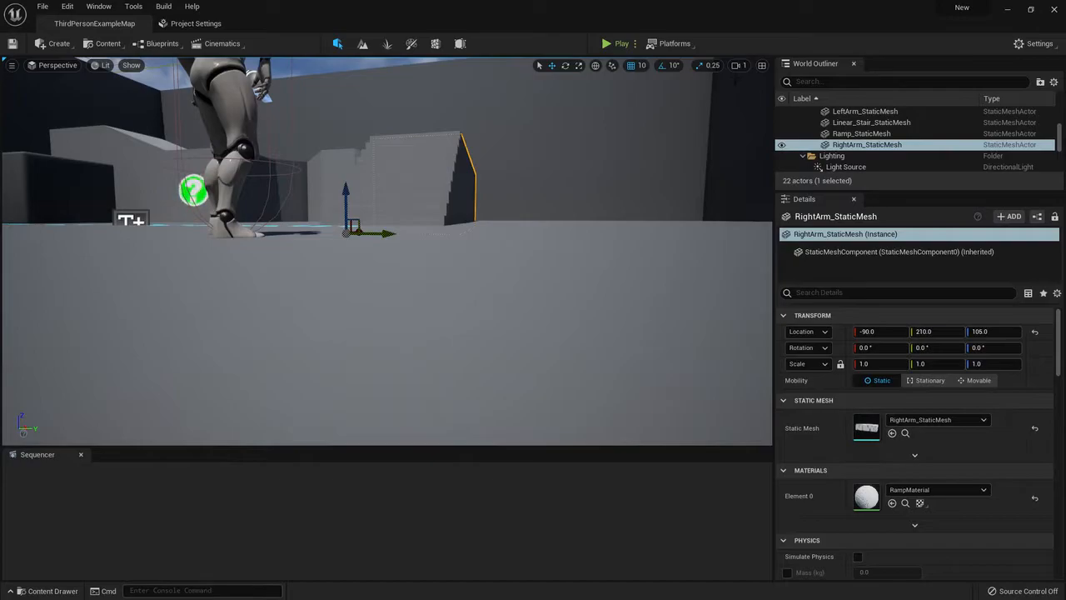
Set the viewport camera speed to 8 and fly back to see the whole arena from the cube's side.
{"action": "left_click", "coordinate": [739, 66]}
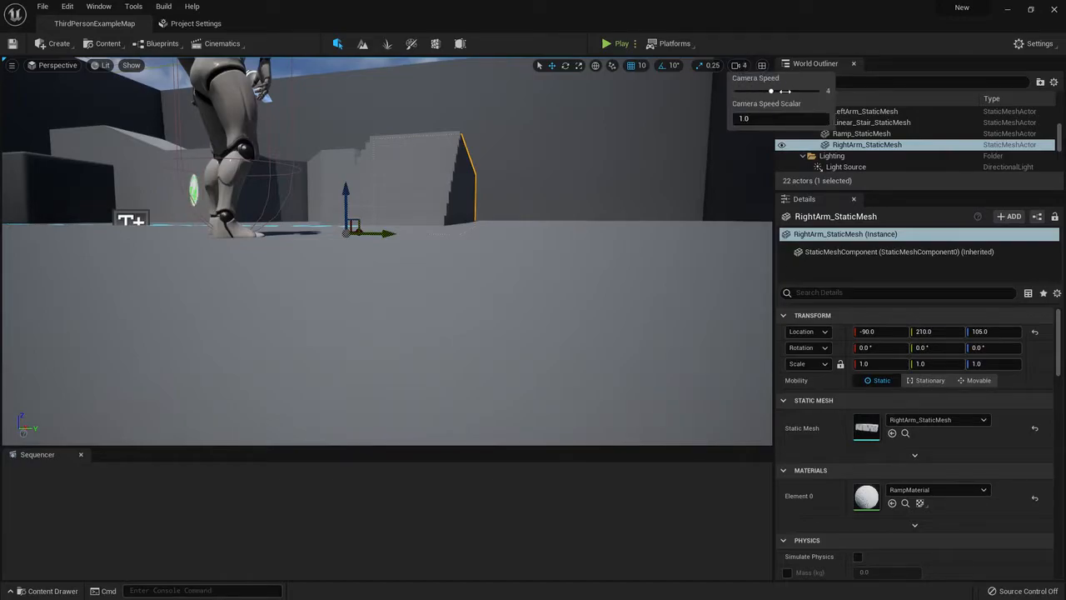
{"action": "right_click_drag", "start_coordinate": [722, 134], "coordinate": [374, 218]}
{"action": "key", "text": "s"}
{"action": "key", "text": "a"}
{"action": "key", "text": "w"}
{"action": "key", "text": "a"}
{"action": "key", "text": "f"}
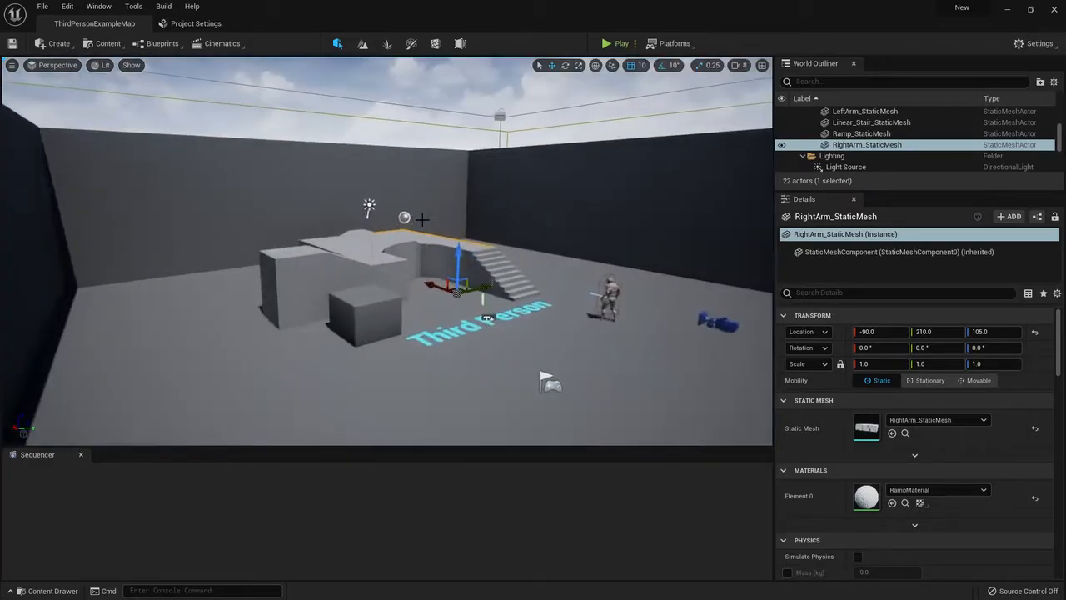
Set the viewport camera speed to 4 and fly around to face the stairs and character.
{"action": "left_click", "coordinate": [743, 66]}
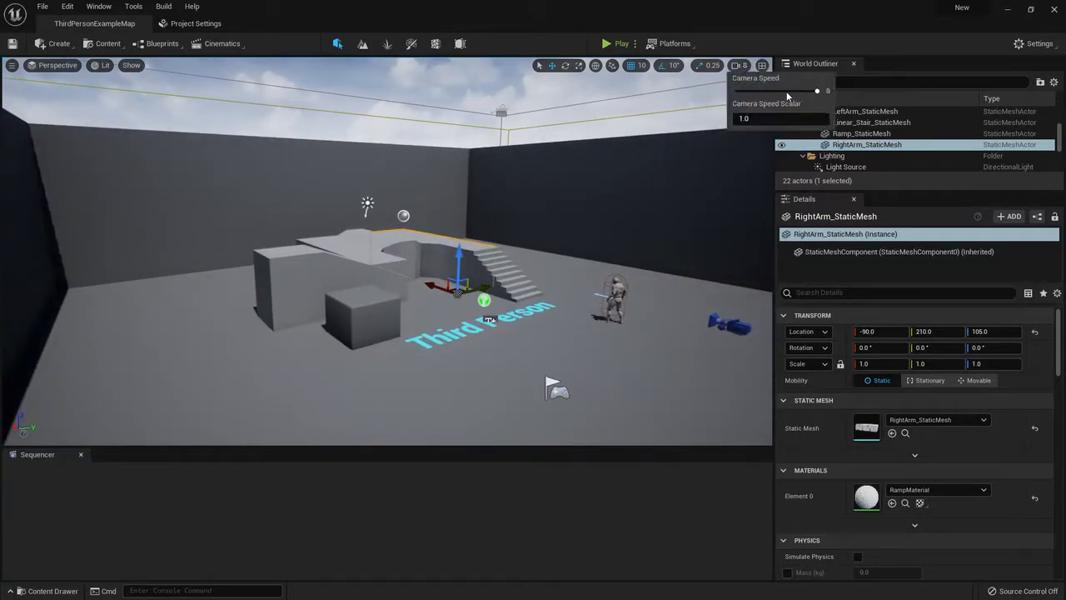
{"action": "key", "text": "d"}
{"action": "right_click_drag", "start_coordinate": [519, 168], "coordinate": [400, 167]}
{"action": "key", "text": "w"}
{"action": "right_click_drag", "start_coordinate": [588, 120], "coordinate": [588, 120]}
{"action": "key", "text": "s"}
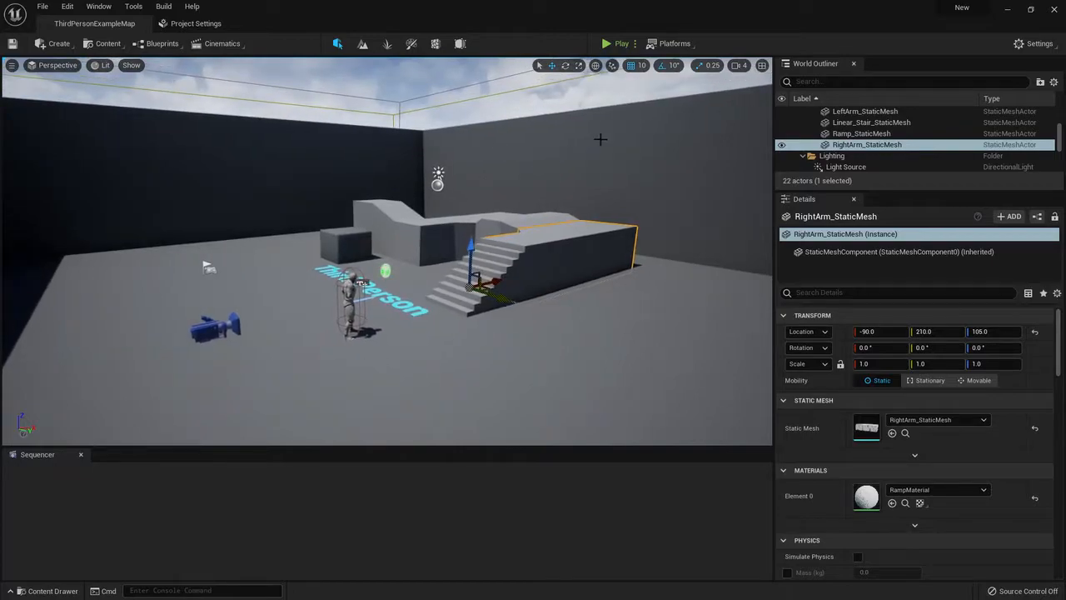
{"action": "key", "text": "w"}
{"action": "right_click_drag", "start_coordinate": [543, 163], "coordinate": [511, 175]}
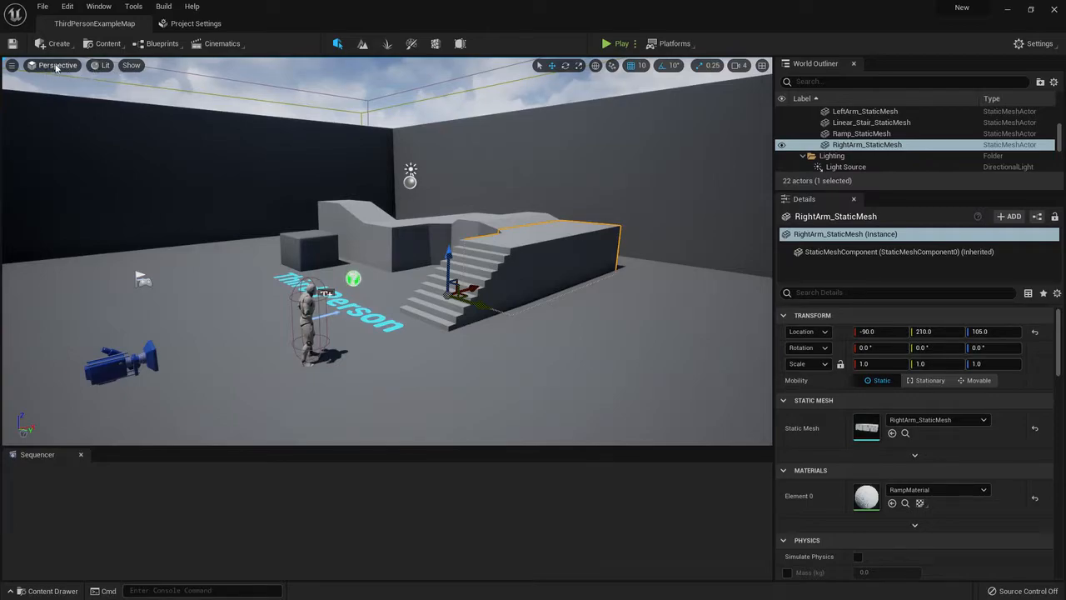
Switch the viewport to the orthographic Top view and examine the level layout up close.
{"action": "left_click", "coordinate": [55, 67]}
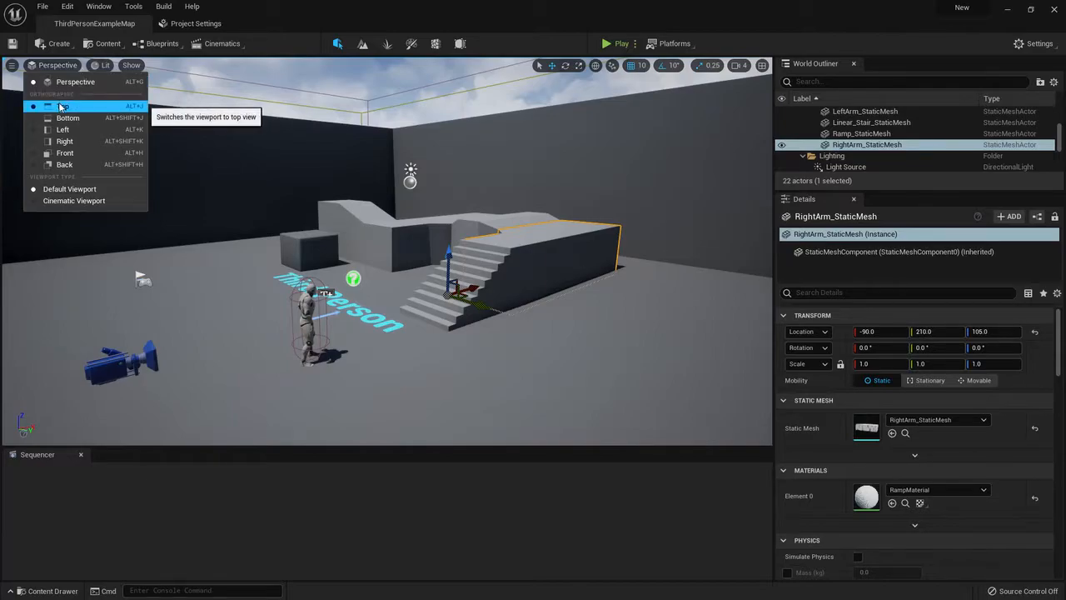
{"action": "left_click", "coordinate": [63, 107]}
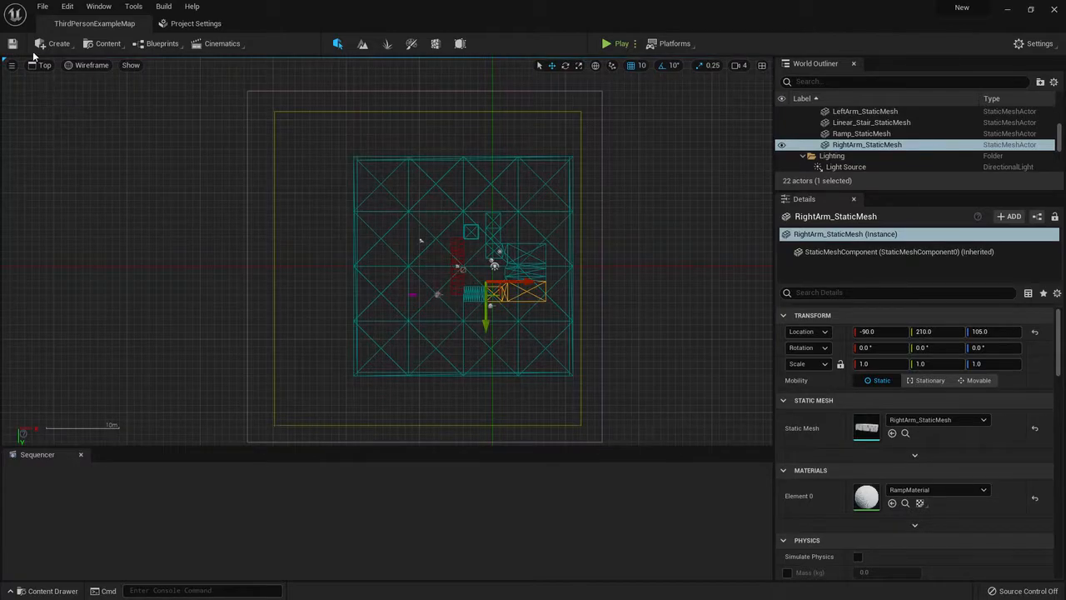
{"action": "right_click_drag", "start_coordinate": [500, 242], "coordinate": [426, 118]}
{"action": "scroll", "coordinate": [425, 131], "scroll_direction": "up", "scroll_amount": 3}
{"action": "right_click_drag", "start_coordinate": [405, 153], "coordinate": [441, 251]}
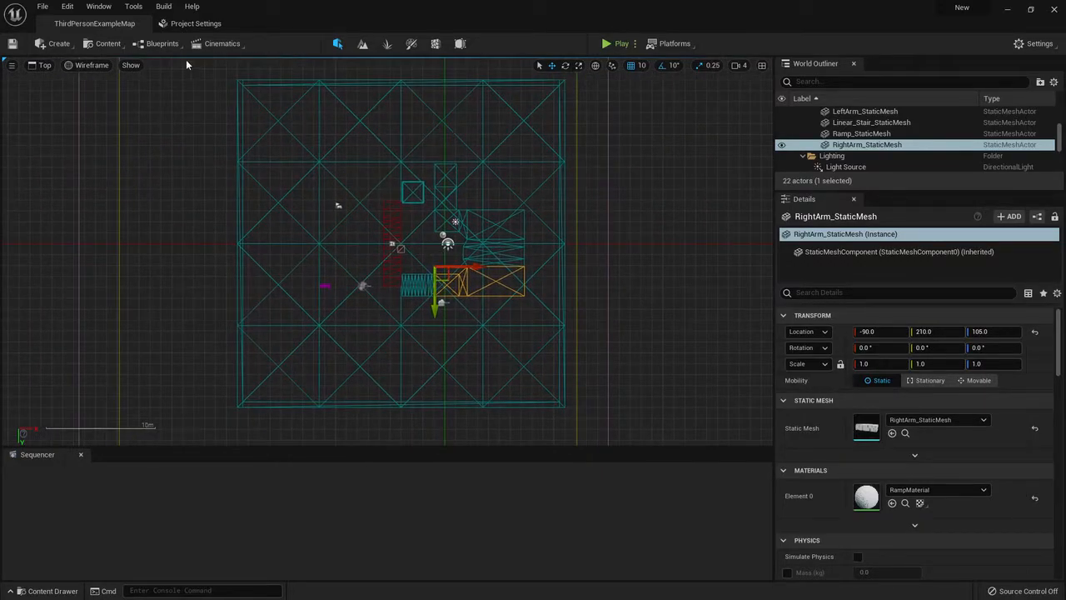
View the level in the Left and Back orthographic views, and return the viewport to Perspective.
{"action": "left_click", "coordinate": [40, 66]}
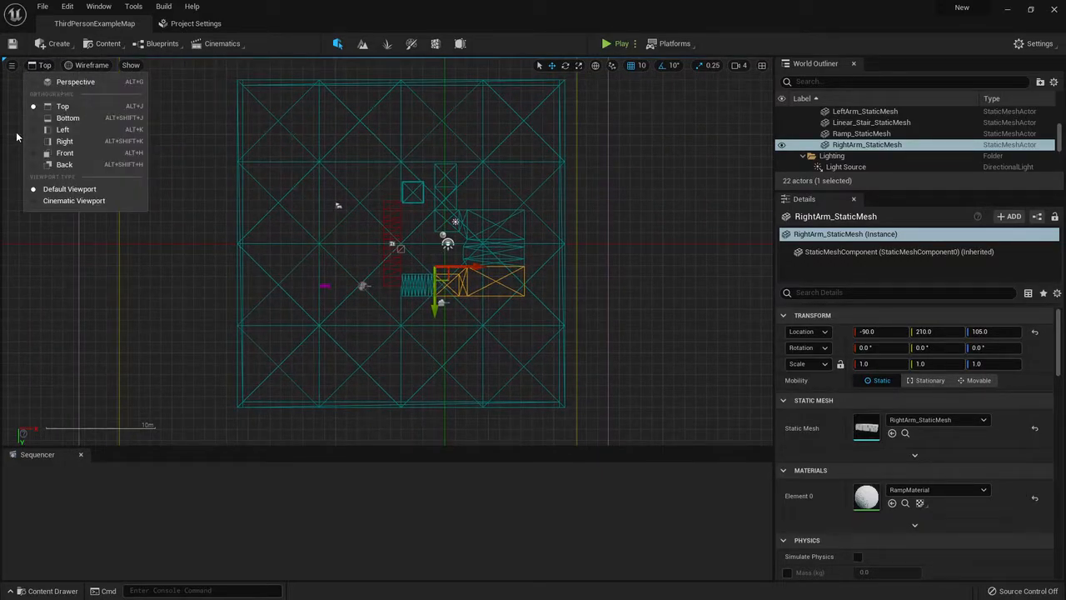
{"action": "left_click", "coordinate": [77, 130]}
{"action": "left_click", "coordinate": [40, 66]}
{"action": "left_click", "coordinate": [59, 164]}
{"action": "left_click", "coordinate": [40, 66]}
{"action": "left_click", "coordinate": [50, 82]}
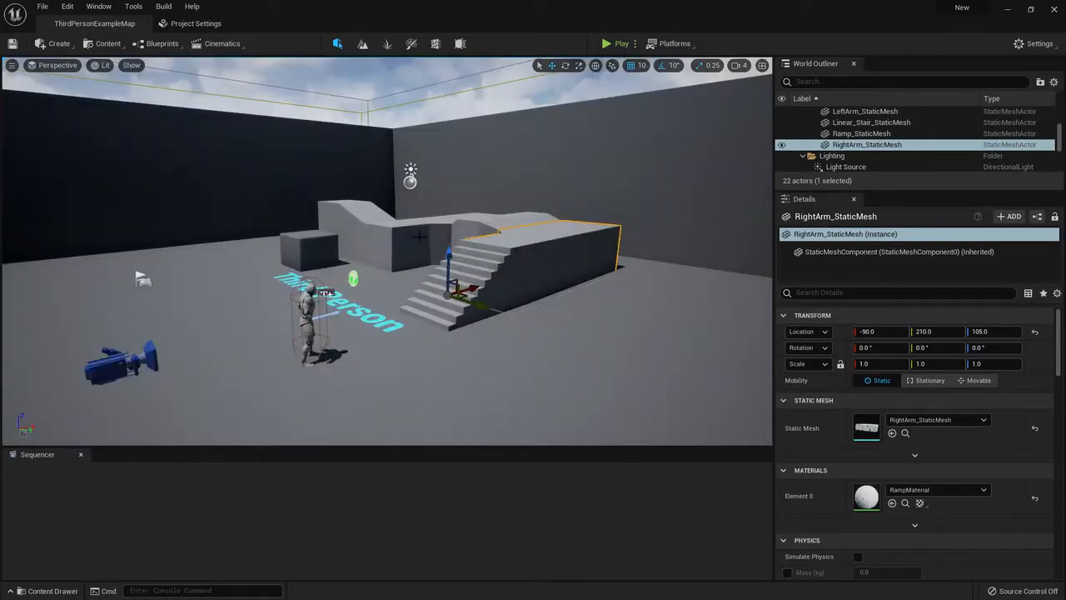
View the level in the Cinematic Viewport type, and return to the Default Viewport.
{"action": "left_click", "coordinate": [52, 69]}
{"action": "mouse_move", "coordinate": [134, 80]}
{"action": "right_mouse_down"}
{"action": "mouse_move", "coordinate": [192, 84]}
{"action": "mouse_move", "coordinate": [134, 80]}
{"action": "right_mouse_up"}
{"action": "left_click", "coordinate": [57, 65]}
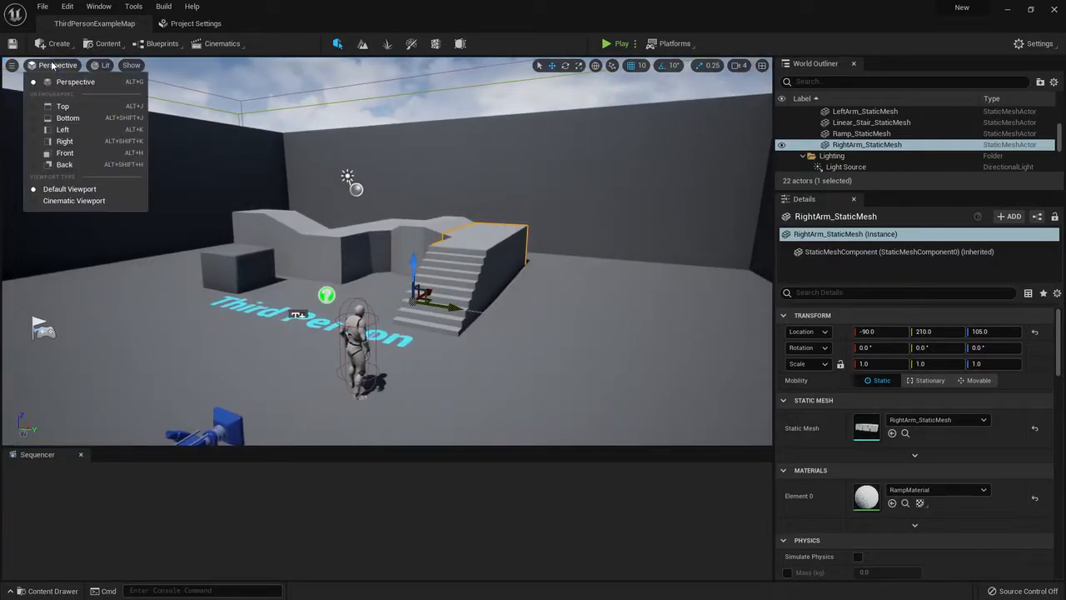
{"action": "left_click", "coordinate": [97, 204]}
{"action": "right_click_drag", "start_coordinate": [384, 189], "coordinate": [417, 219]}
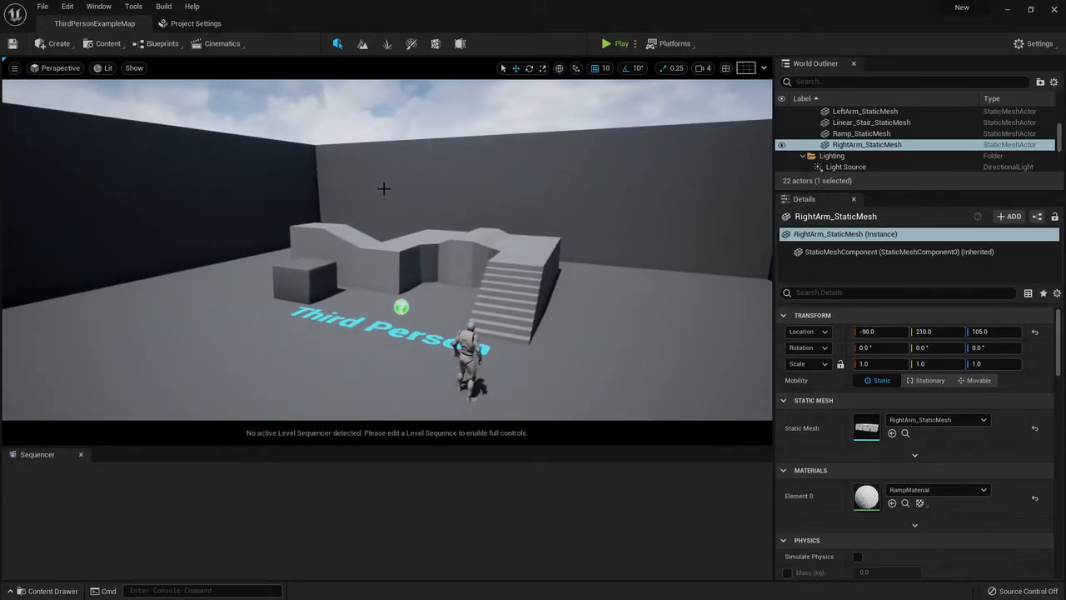
{"action": "left_click", "coordinate": [58, 68]}
{"action": "left_click", "coordinate": [62, 193]}
{"action": "right_click_drag", "start_coordinate": [466, 193], "coordinate": [454, 257]}
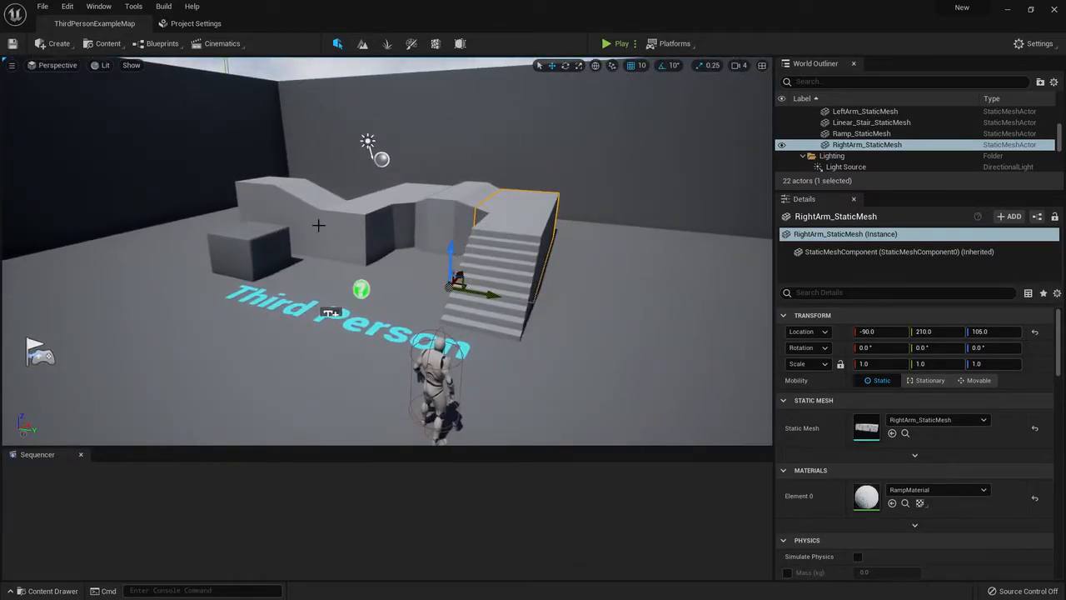
Inspect the level in the Unlit view mode, followed by the Wireframe view mode.
{"action": "left_click", "coordinate": [101, 66]}
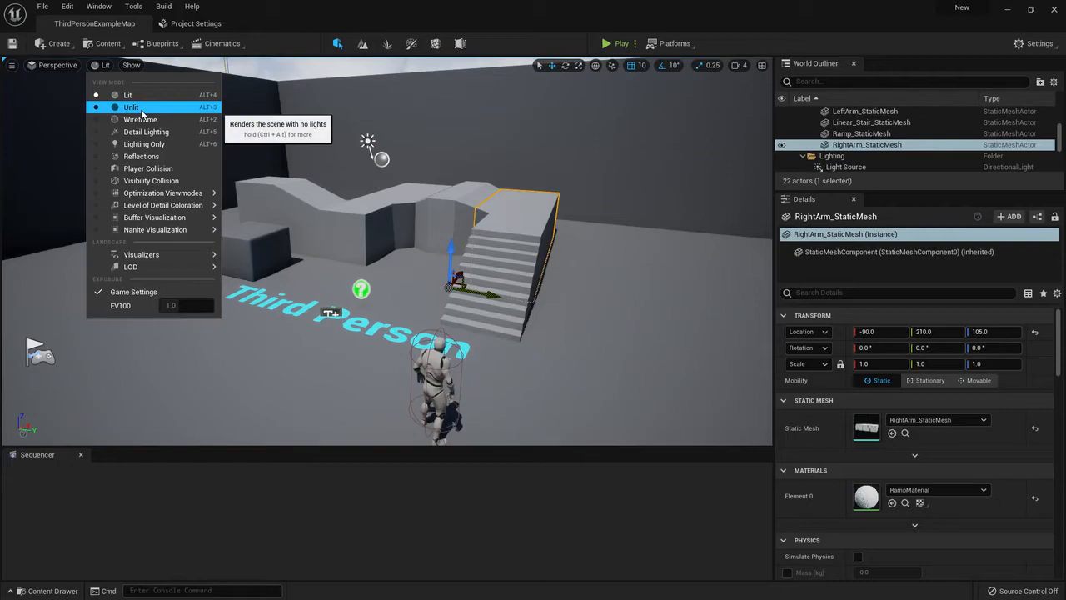
{"action": "left_click", "coordinate": [142, 114]}
{"action": "right_click_drag", "start_coordinate": [408, 175], "coordinate": [411, 176]}
{"action": "left_click", "coordinate": [105, 67]}
{"action": "left_click", "coordinate": [129, 122]}
{"action": "right_click_drag", "start_coordinate": [129, 122], "coordinate": [129, 122]}
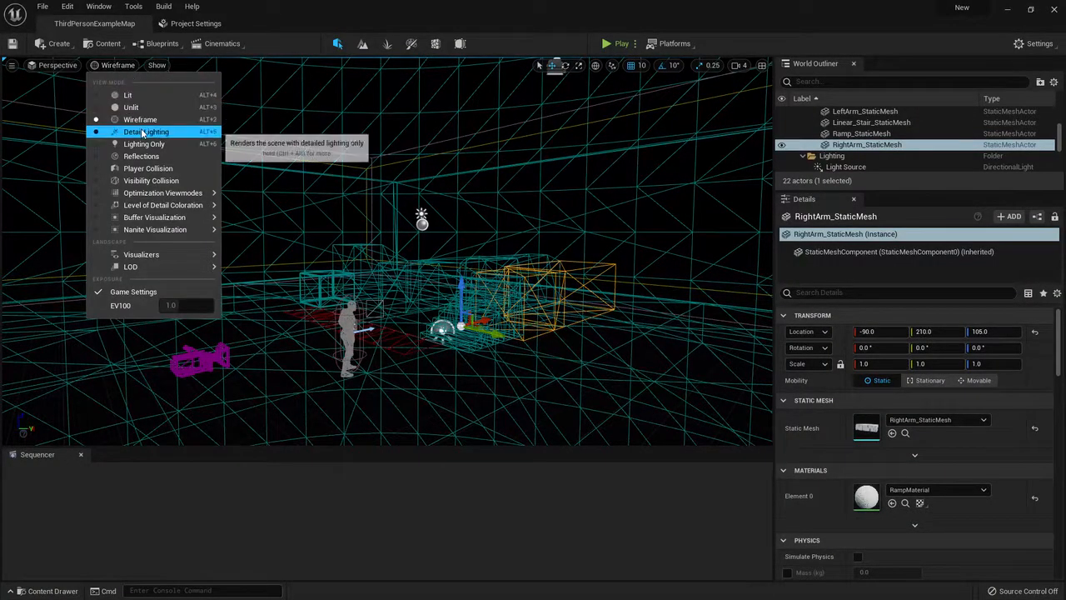
Switch the view mode to Detail Lighting and examine the shading on the stairs, ramp and walls.
{"action": "left_click", "coordinate": [143, 132]}
{"action": "right_click_drag", "start_coordinate": [144, 132], "coordinate": [144, 133]}
{"action": "right_click_drag", "start_coordinate": [294, 229], "coordinate": [294, 229]}
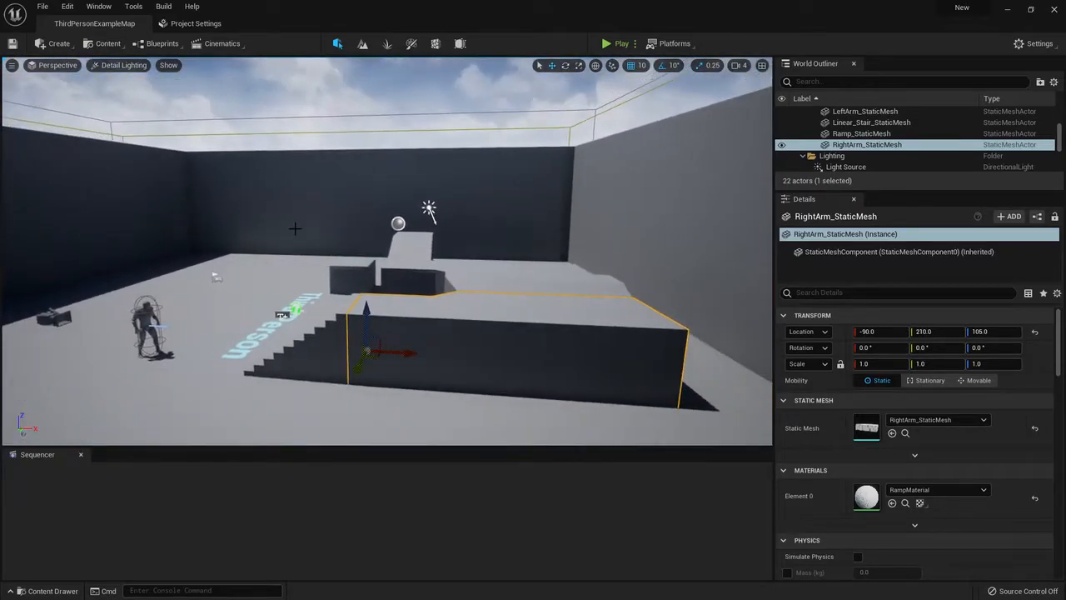
{"action": "right_click_drag", "start_coordinate": [381, 251], "coordinate": [380, 251]}
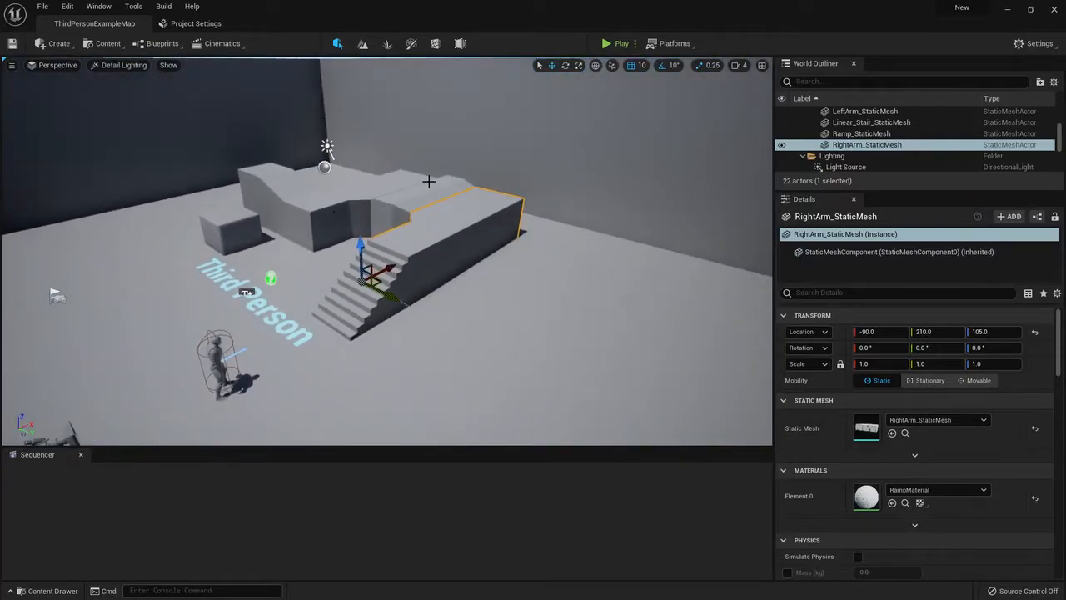
{"action": "right_click_drag", "start_coordinate": [469, 208], "coordinate": [416, 234]}
{"action": "right_click_drag", "start_coordinate": [499, 266], "coordinate": [453, 275]}
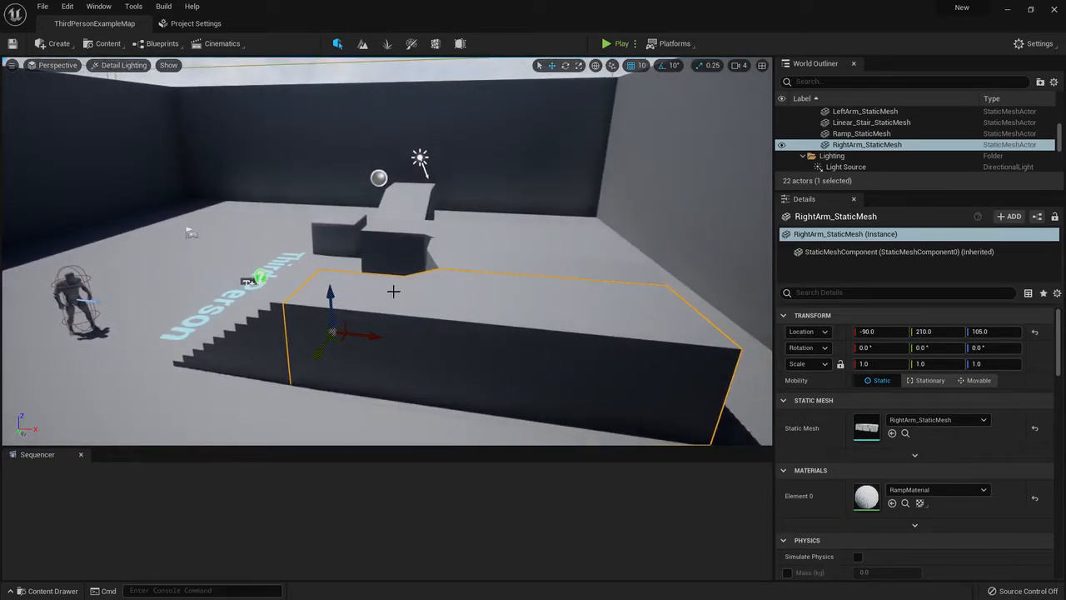
{"action": "right_click_drag", "start_coordinate": [400, 223], "coordinate": [334, 227]}
Change the viewport's view mode to Lighting Only.
{"action": "left_click", "coordinate": [113, 66]}
{"action": "left_click", "coordinate": [131, 146]}
{"action": "mouse_move", "coordinate": [333, 250]}
{"action": "right_mouse_down"}
{"action": "mouse_move", "coordinate": [275, 250]}
{"action": "mouse_move", "coordinate": [317, 250]}
{"action": "right_mouse_up"}
{"action": "left_click", "coordinate": [122, 65]}
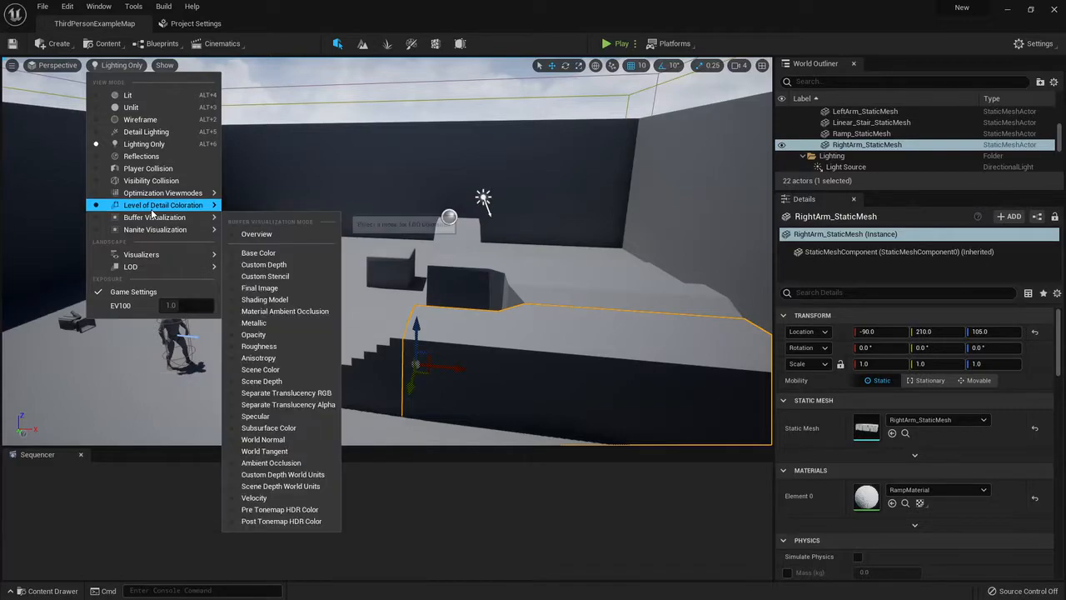
{"action": "mouse_move", "coordinate": [154, 197]}
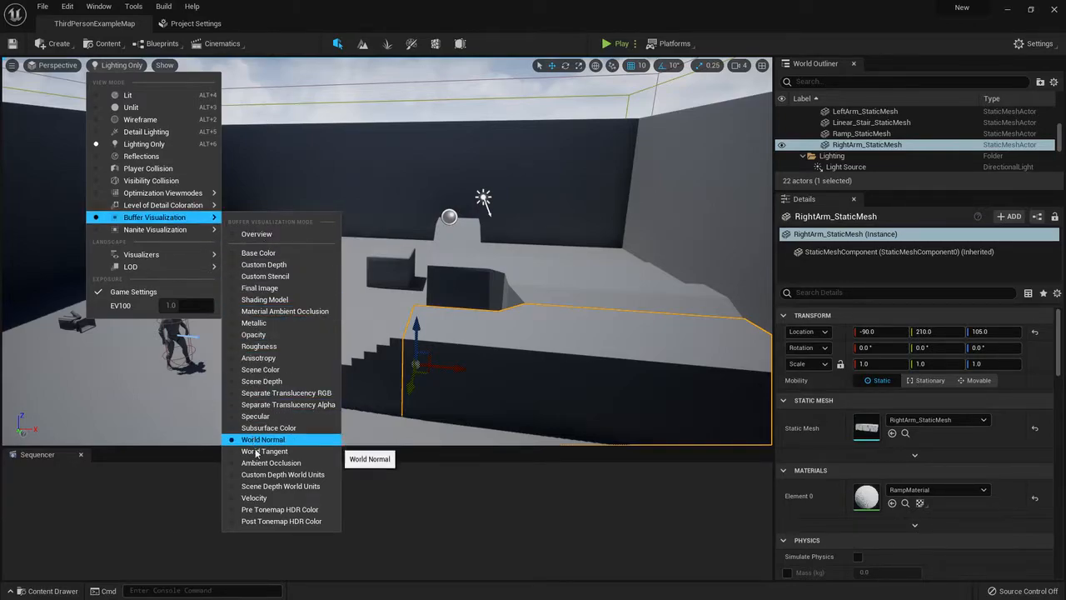
{"action": "right_click_drag", "start_coordinate": [474, 267], "coordinate": [533, 260]}
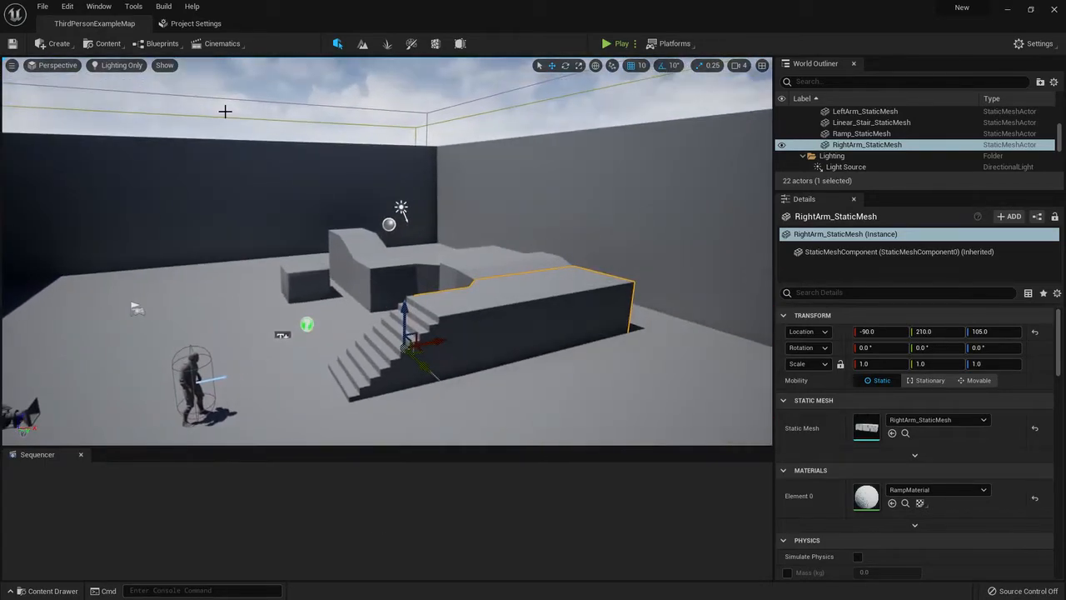
Turn off the Fog show flag in the viewport and look at the sky above the arena.
{"action": "left_click", "coordinate": [164, 66]}
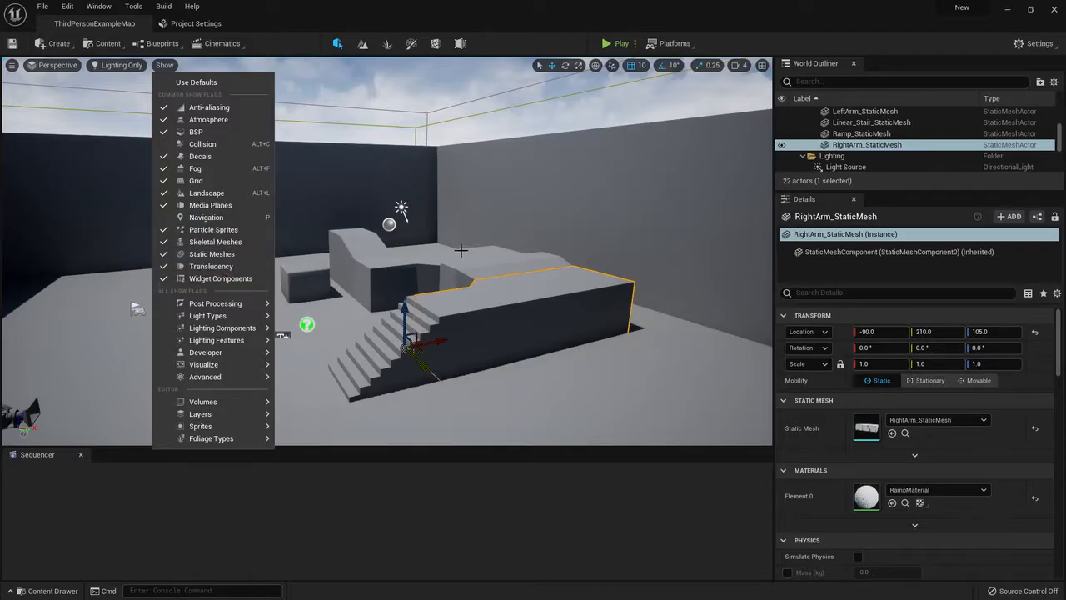
{"action": "mouse_move", "coordinate": [215, 304]}
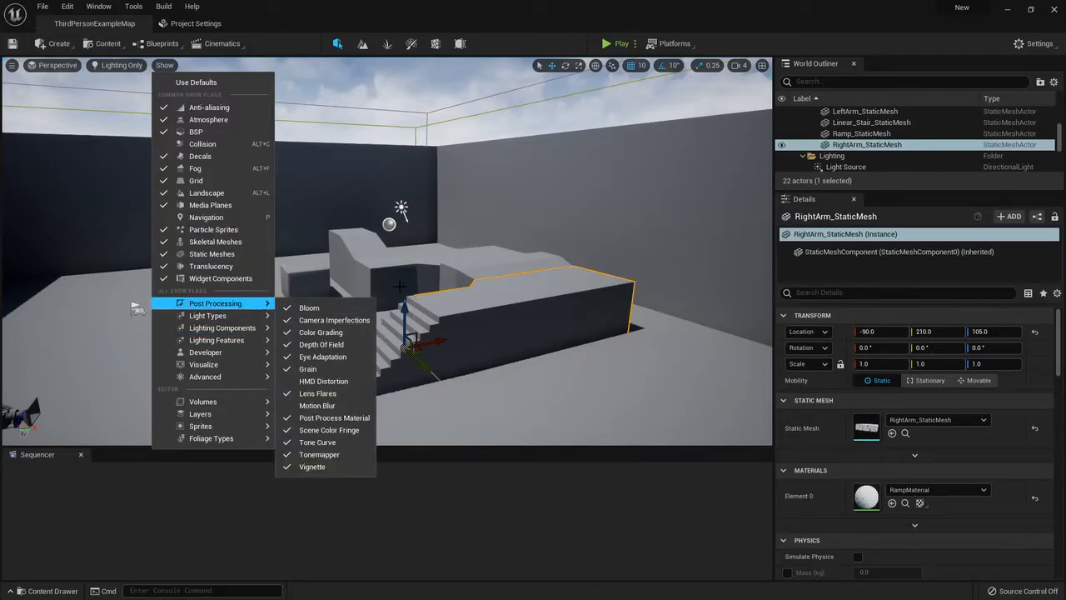
{"action": "left_click", "coordinate": [206, 171]}
{"action": "key", "text": "s"}
{"action": "right_click_drag", "start_coordinate": [301, 188], "coordinate": [546, 167]}
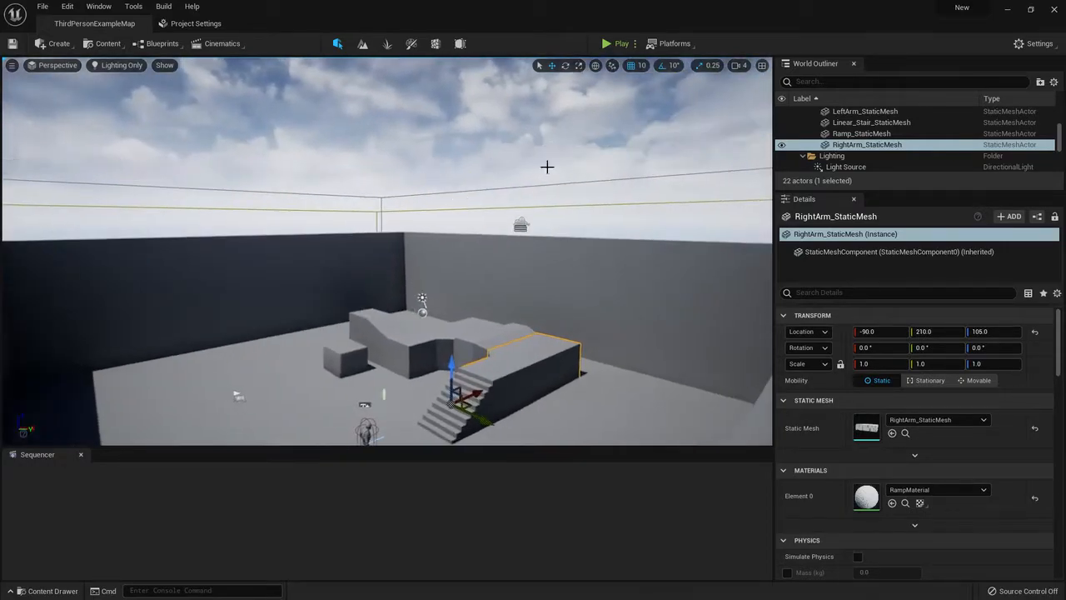
Turn off the Decals, Anti-aliasing and Atmosphere show flags for the viewport.
{"action": "left_click", "coordinate": [164, 65]}
{"action": "left_click", "coordinate": [234, 152]}
{"action": "right_click_drag", "start_coordinate": [409, 181], "coordinate": [371, 250]}
{"action": "key", "text": "w"}
{"action": "left_click", "coordinate": [164, 66]}
{"action": "left_click", "coordinate": [201, 107]}
{"action": "left_click", "coordinate": [164, 65]}
{"action": "left_click", "coordinate": [208, 119]}
Turn off the BSP and Grid show flags for the viewport.
{"action": "left_click", "coordinate": [165, 66]}
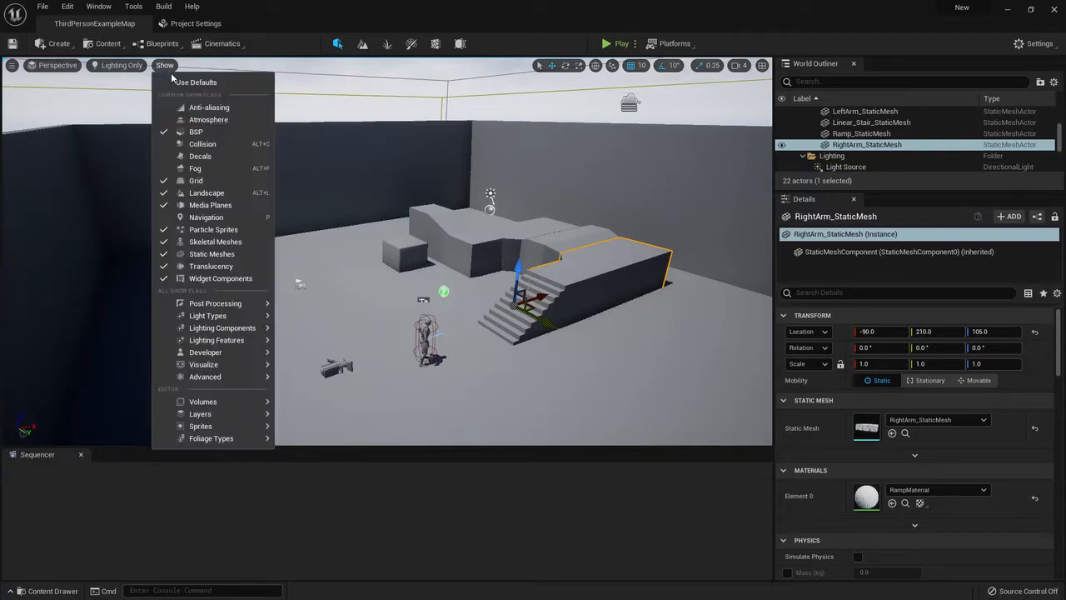
{"action": "left_click", "coordinate": [196, 132]}
{"action": "left_click", "coordinate": [164, 65]}
{"action": "left_click", "coordinate": [189, 185]}
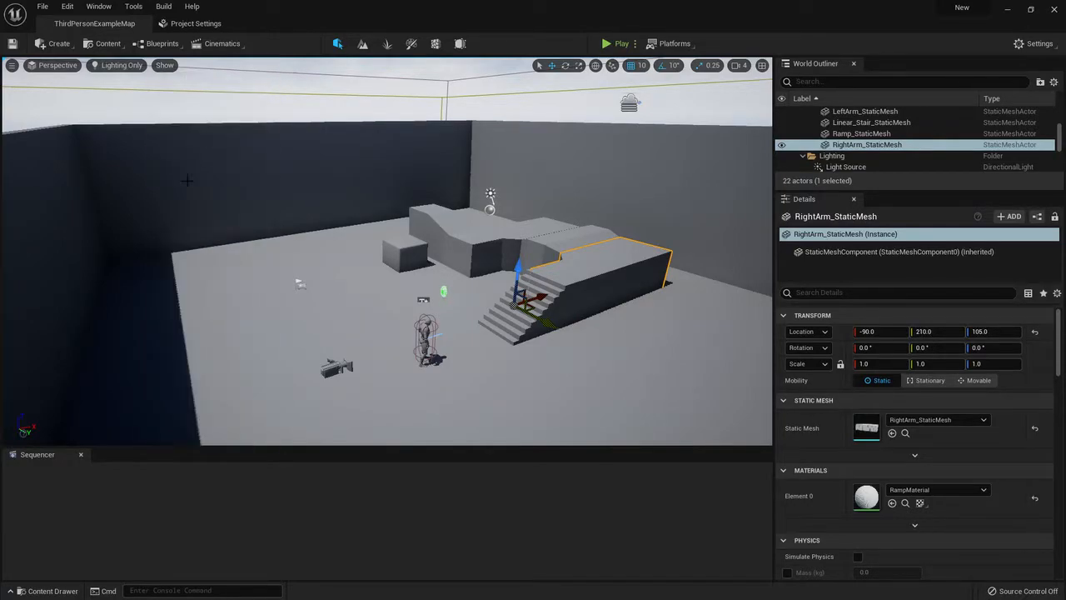
Turn off the Skeletal Meshes and Translucency show flags and look at the character and stairs area.
{"action": "left_click", "coordinate": [164, 66]}
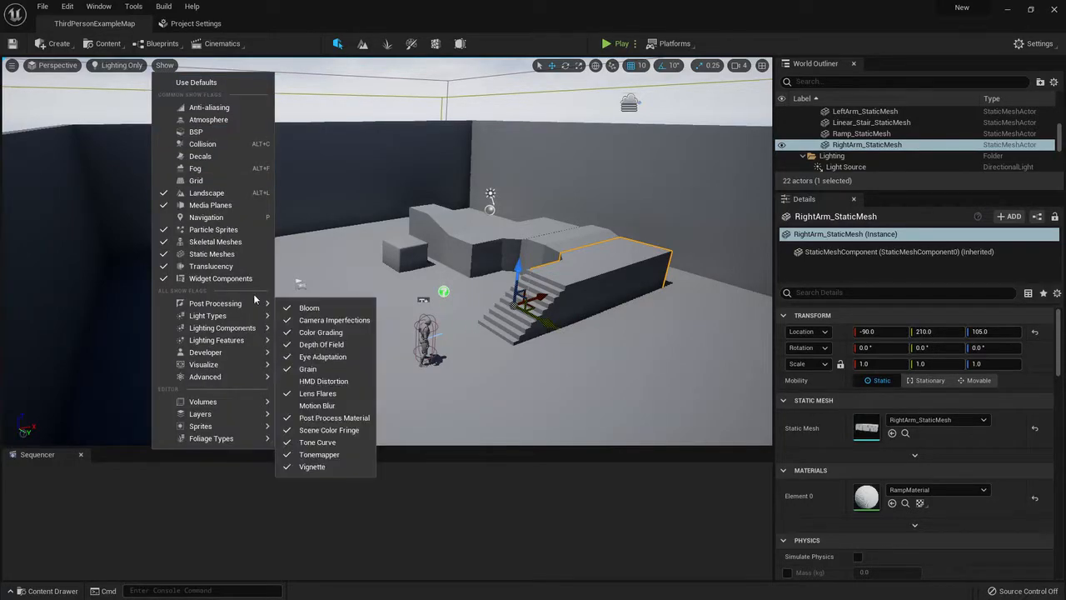
{"action": "left_click", "coordinate": [215, 242]}
{"action": "left_click", "coordinate": [167, 67]}
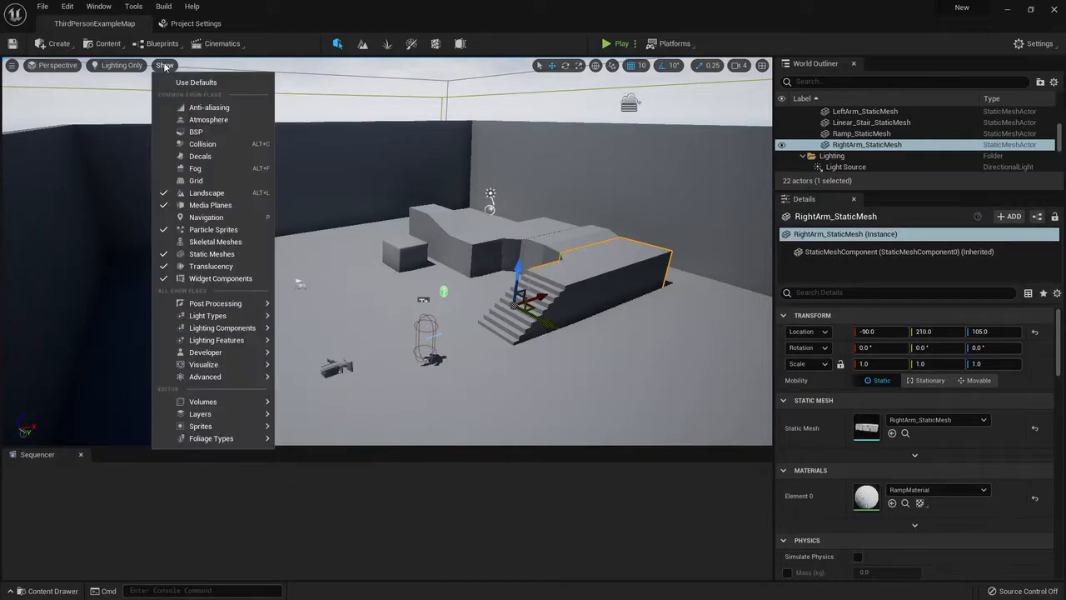
{"action": "left_click", "coordinate": [213, 263]}
{"action": "right_click_drag", "start_coordinate": [213, 263], "coordinate": [358, 275]}
{"action": "key", "text": "w"}
{"action": "key", "text": "s"}
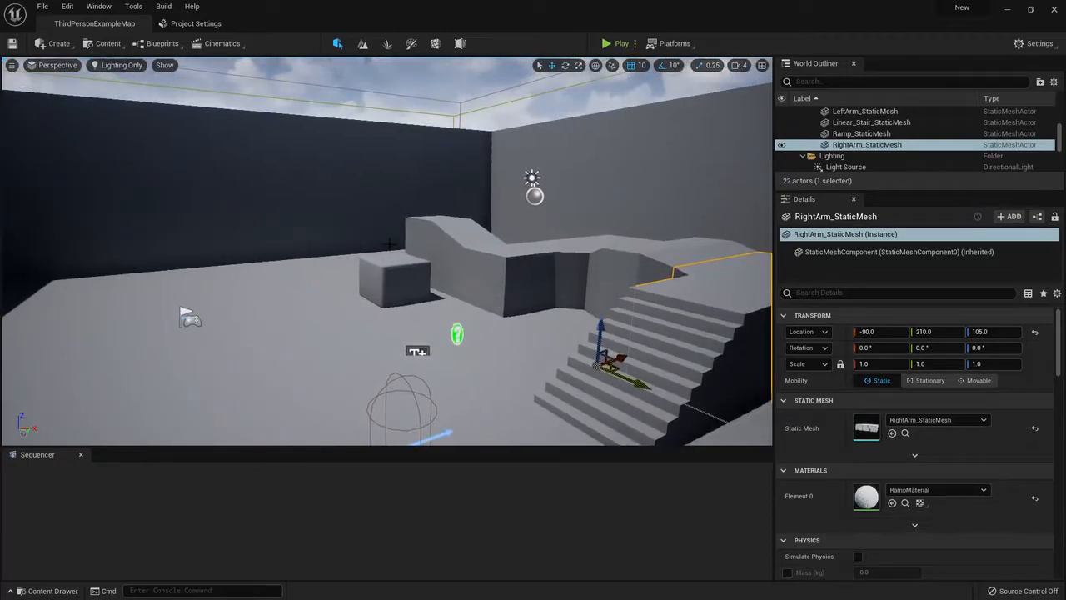
Restore the viewport's show flags to their defaults and look over the level.
{"action": "left_click", "coordinate": [164, 66]}
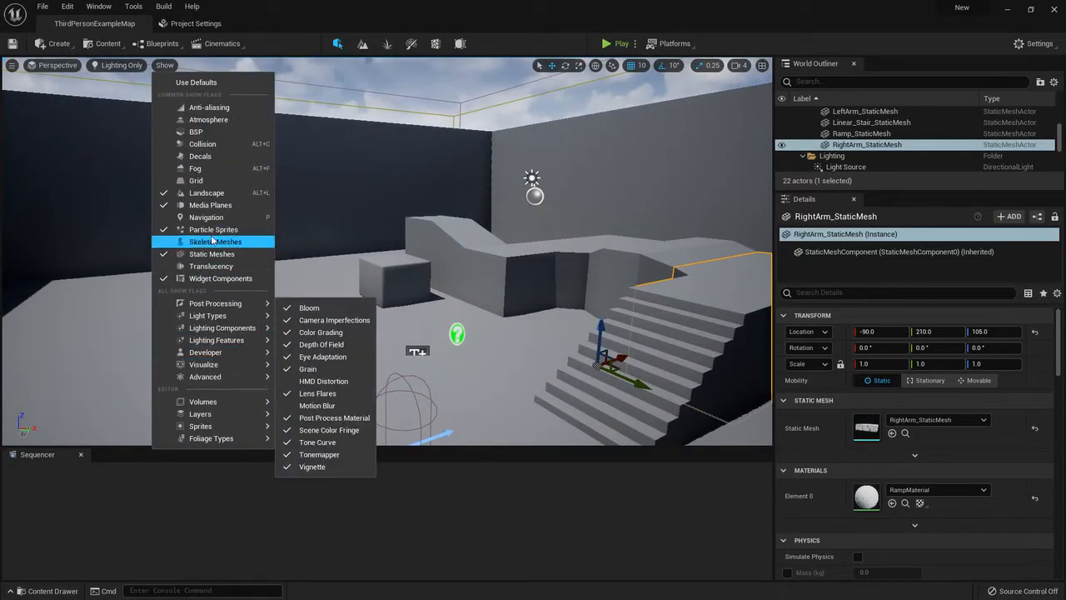
{"action": "left_click", "coordinate": [196, 84]}
{"action": "right_click_drag", "start_coordinate": [297, 153], "coordinate": [509, 145]}
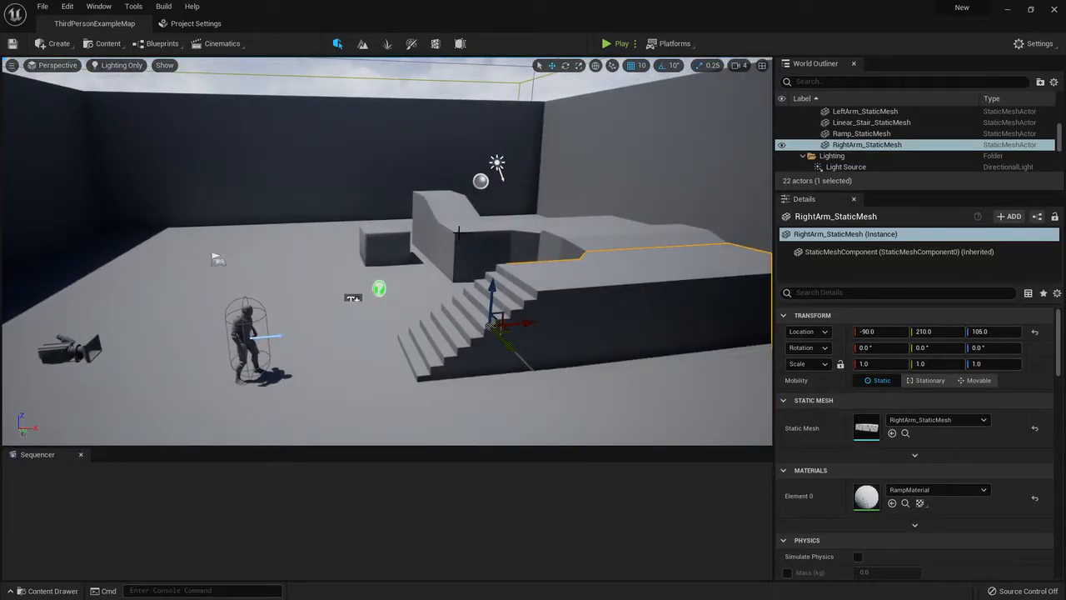
{"action": "right_click_drag", "start_coordinate": [438, 266], "coordinate": [556, 283]}
{"action": "right_click_drag", "start_coordinate": [305, 190], "coordinate": [199, 146]}
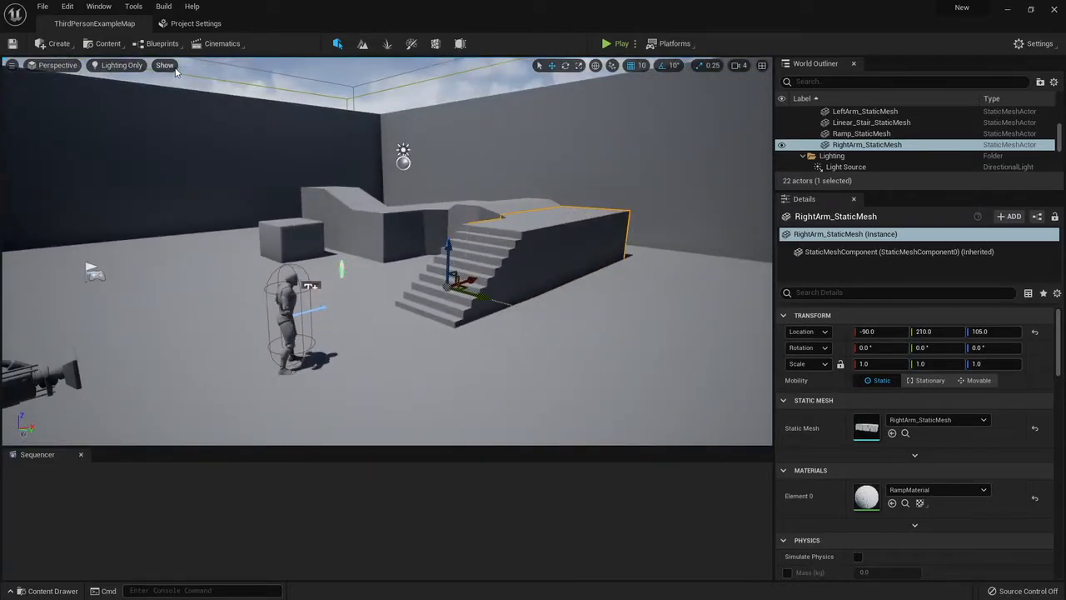
{"action": "right_click_drag", "start_coordinate": [250, 93], "coordinate": [225, 90]}
{"action": "left_click", "coordinate": [58, 65]}
{"action": "left_click", "coordinate": [60, 66]}
{"action": "left_click", "coordinate": [117, 67]}
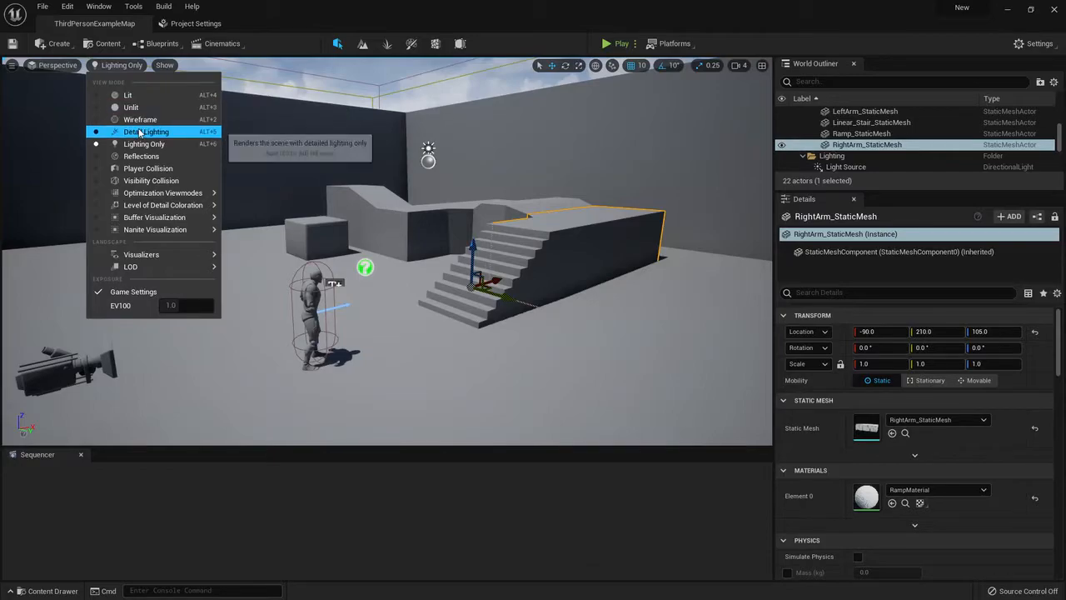
{"action": "right_click_drag", "start_coordinate": [250, 145], "coordinate": [332, 152]}
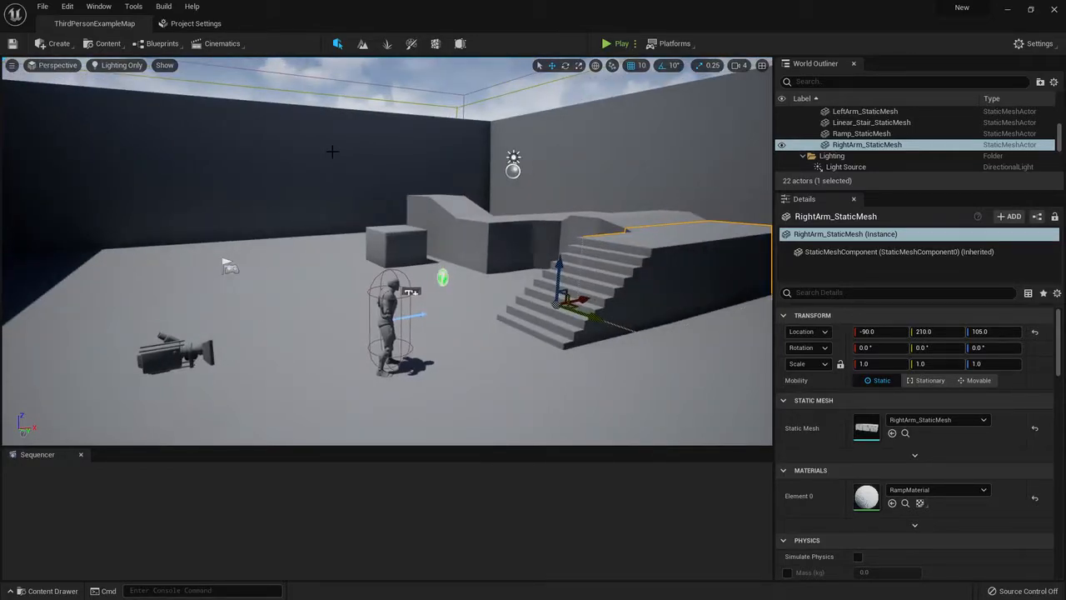
Cycle the viewport through the Wireframe, Unlit, Lit, Detail Lighting and Lighting Only view modes.
{"action": "key", "text": "alt+2"}
{"action": "key", "text": "alt+3"}
{"action": "key", "text": "alt+4"}
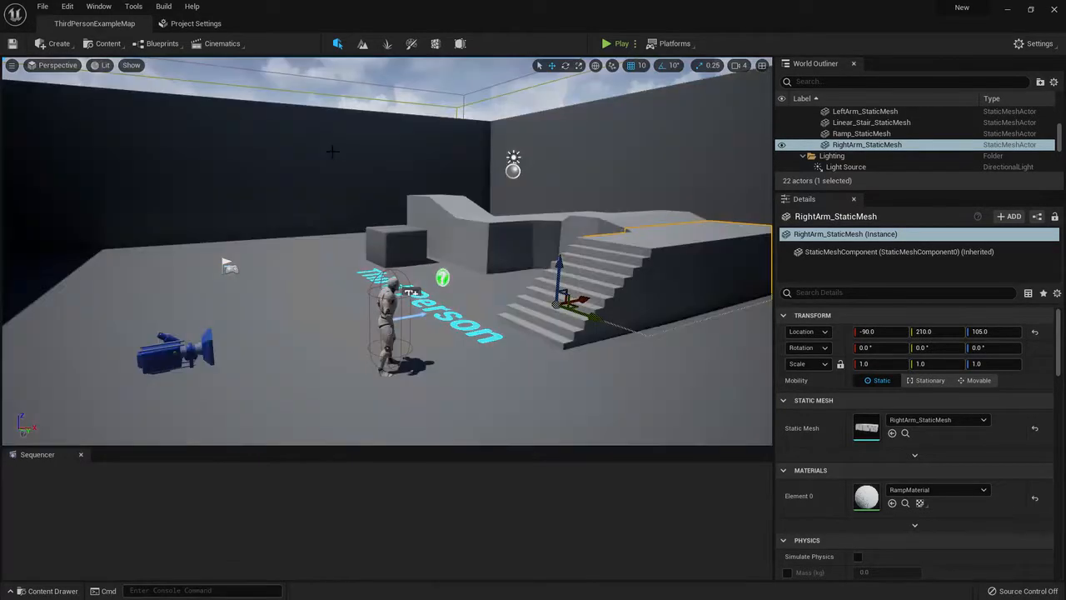
{"action": "key", "text": "alt+5"}
{"action": "key", "text": "alt+6"}
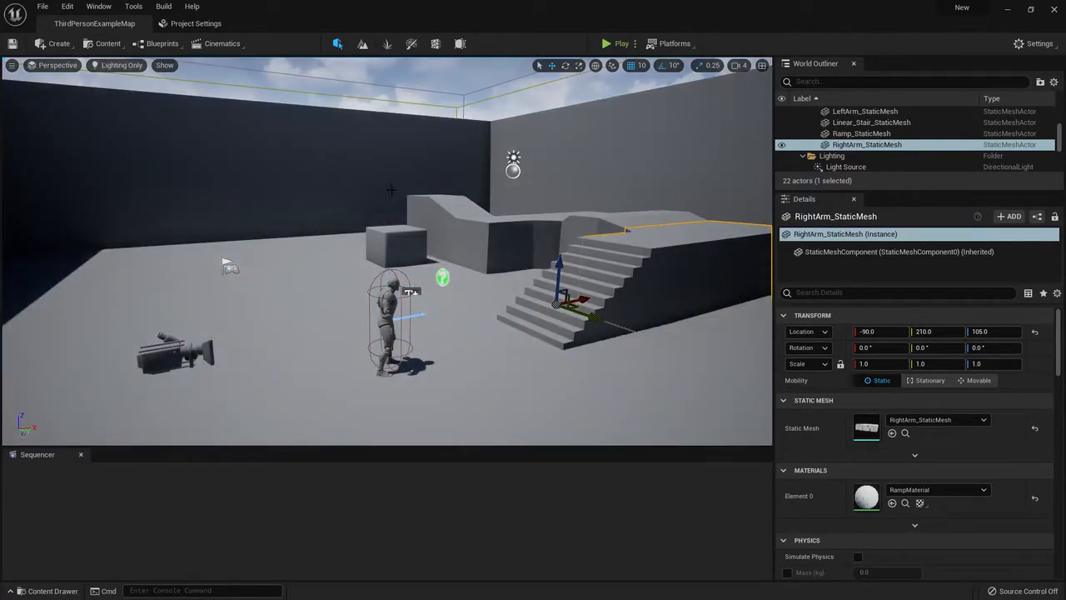
Compare the Wireframe and Unlit view modes from different angles and leave the viewport in Lit mode.
{"action": "right_click_drag", "start_coordinate": [391, 190], "coordinate": [466, 190]}
{"action": "key", "text": "alt+2"}
{"action": "key", "text": "alt+3"}
{"action": "key", "text": "alt+4"}
{"action": "right_click_drag", "start_coordinate": [486, 180], "coordinate": [410, 197]}
{"action": "key", "text": "alt+2"}
{"action": "key", "text": "alt+3"}
{"action": "key", "text": "alt+4"}
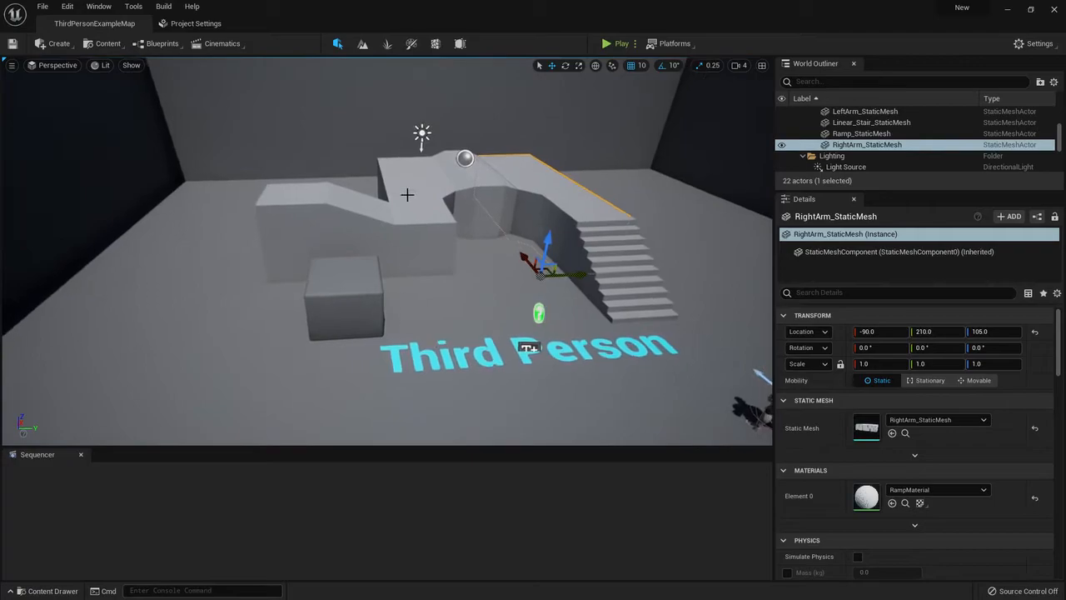
Select different walkway meshes and frame them in the viewport, ending with the linear stair mesh selected.
{"action": "left_click", "coordinate": [390, 219]}
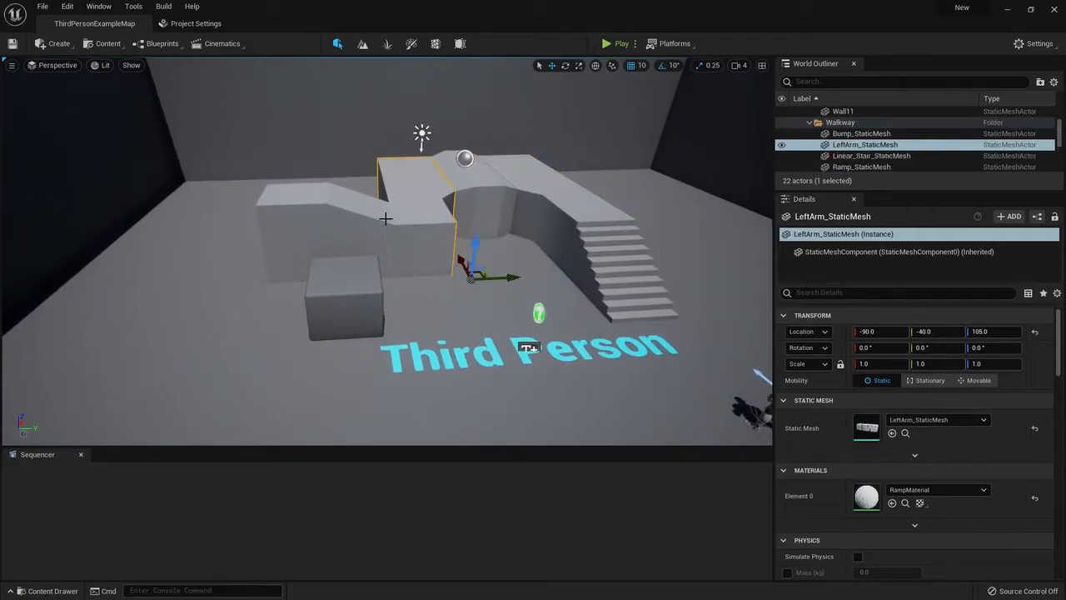
{"action": "left_click", "coordinate": [383, 209]}
{"action": "key", "text": "f"}
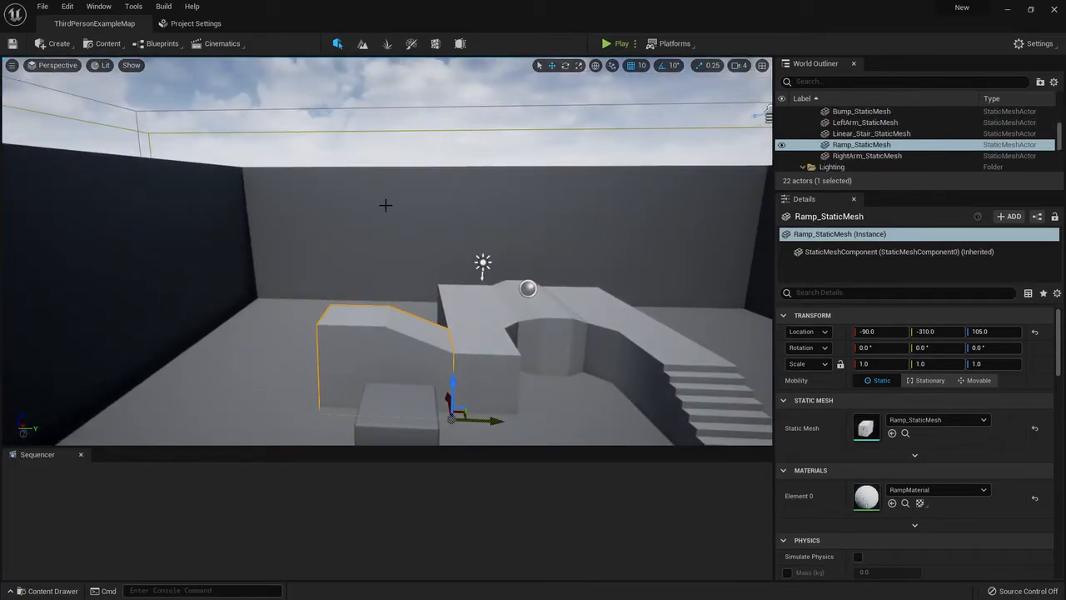
{"action": "left_click", "coordinate": [385, 205]}
{"action": "key", "text": "f"}
{"action": "left_click", "coordinate": [394, 231]}
{"action": "key", "text": "f"}
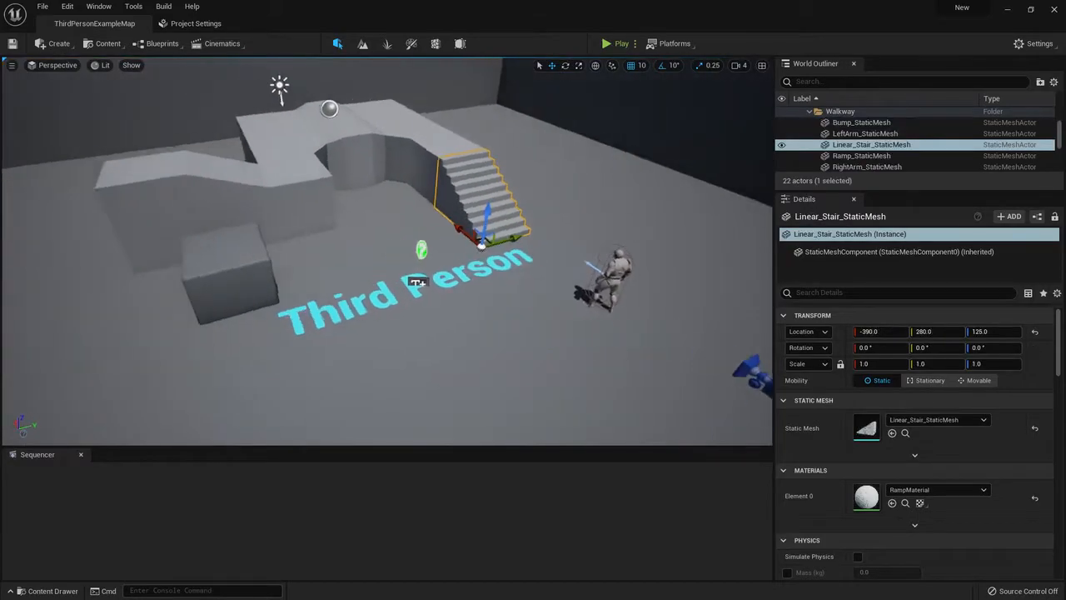
Move the linear stair mesh to X -530, Y 190, and undo the extra upward move.
{"action": "right_click_drag", "start_coordinate": [411, 188], "coordinate": [385, 217]}
{"action": "left_click_drag", "start_coordinate": [472, 289], "coordinate": [433, 241]}
{"action": "left_click_drag", "start_coordinate": [379, 206], "coordinate": [381, 157]}
{"action": "key", "text": "ctrl+z"}
Reposition the linear stair mesh freely to about X -471, Y 240, Z 121.
{"action": "right_click_drag", "start_coordinate": [381, 159], "coordinate": [405, 272]}
{"action": "key", "text": "w"}
{"action": "key", "text": "a"}
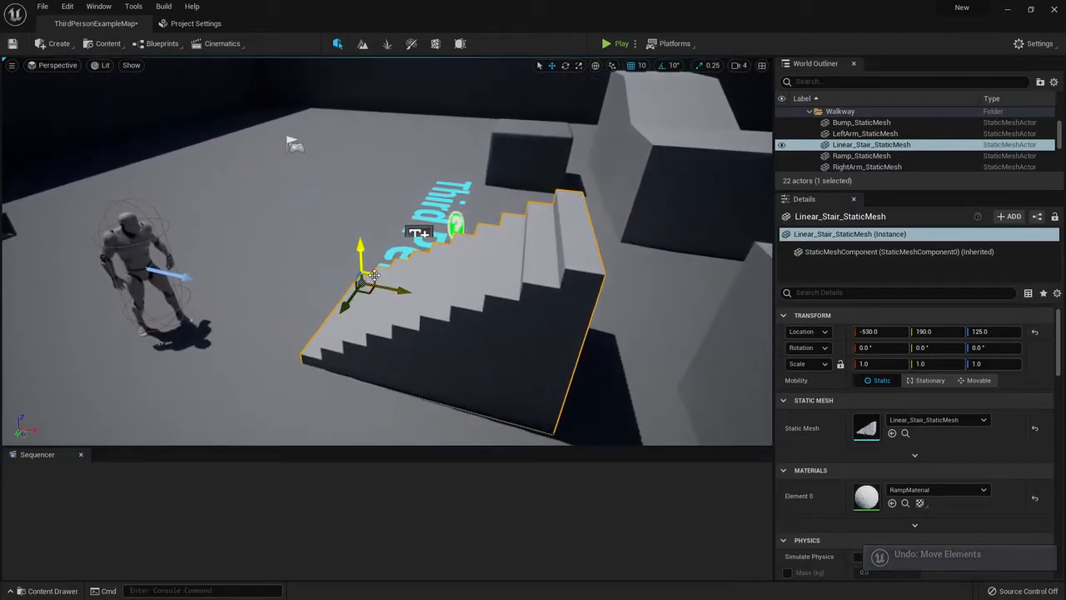
{"action": "left_click_drag", "start_coordinate": [373, 276], "coordinate": [393, 292]}
{"action": "key", "text": "ctrl+z"}
{"action": "right_click_drag", "start_coordinate": [392, 291], "coordinate": [424, 243]}
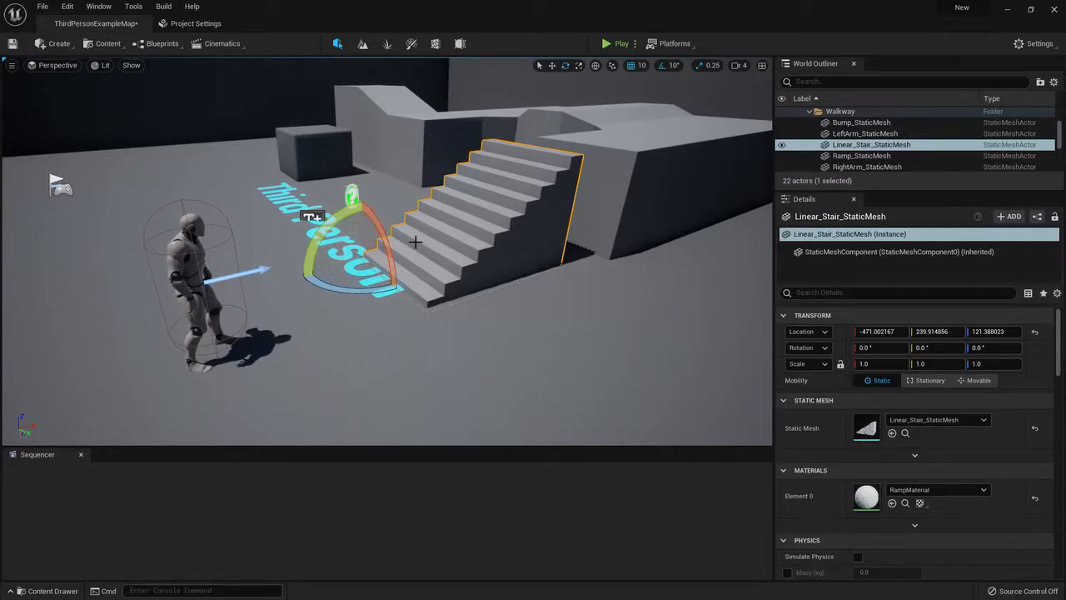
Rotate the linear stair mesh to about 2.2°, 48.4° and -117.9° on the X, Y and Z axes.
{"action": "left_click_drag", "start_coordinate": [313, 216], "coordinate": [346, 254]}
{"action": "left_click_drag", "start_coordinate": [371, 219], "coordinate": [311, 217]}
{"action": "right_click_drag", "start_coordinate": [491, 243], "coordinate": [411, 300]}
Scale the linear stair mesh to 2.5 on the X axis and 1.5 on the Y axis.
{"action": "key", "text": "r"}
{"action": "left_click_drag", "start_coordinate": [387, 278], "coordinate": [410, 287]}
{"action": "mouse_move", "coordinate": [410, 286]}
{"action": "right_mouse_down"}
{"action": "mouse_move", "coordinate": [466, 286]}
{"action": "mouse_move", "coordinate": [411, 286]}
{"action": "right_mouse_up"}
{"action": "left_click_drag", "start_coordinate": [411, 287], "coordinate": [504, 278]}
{"action": "right_click_drag", "start_coordinate": [505, 278], "coordinate": [505, 281]}
{"action": "right_click_drag", "start_coordinate": [445, 265], "coordinate": [445, 265]}
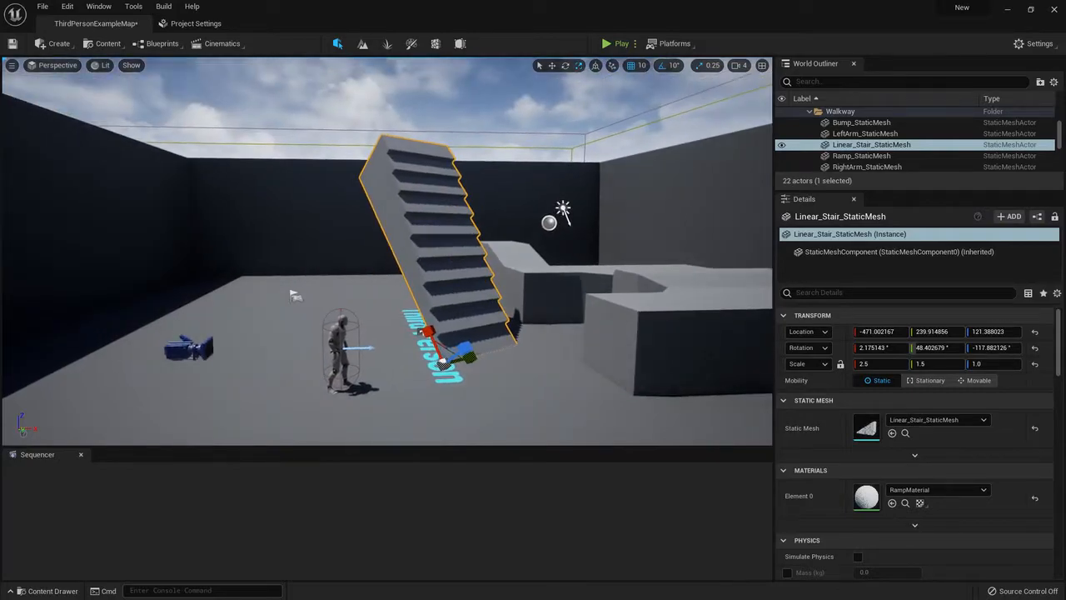
{"action": "right_click_drag", "start_coordinate": [541, 283], "coordinate": [541, 284]}
{"action": "right_click_drag", "start_coordinate": [473, 267], "coordinate": [473, 268]}
Scale the linear stair mesh to 1.5 on the X axis and 0.75 on the Z axis.
{"action": "left_click_drag", "start_coordinate": [436, 274], "coordinate": [454, 302]}
{"action": "right_click_drag", "start_coordinate": [553, 202], "coordinate": [553, 202]}
{"action": "right_click_drag", "start_coordinate": [412, 211], "coordinate": [413, 210]}
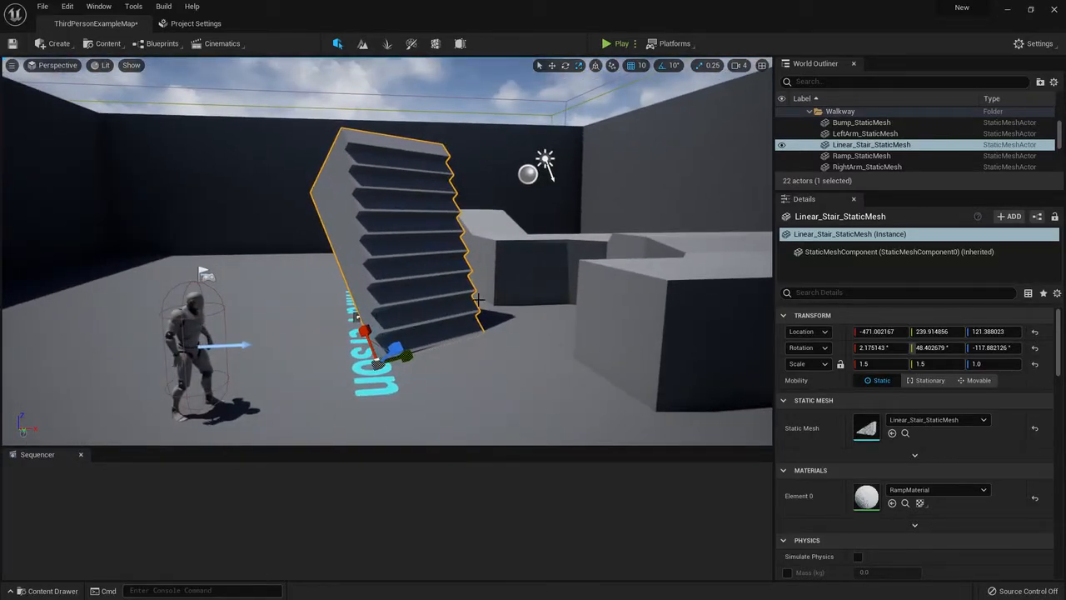
{"action": "mouse_move", "coordinate": [394, 352]}
{"action": "left_mouse_down"}
{"action": "mouse_move", "coordinate": [391, 341]}
{"action": "mouse_move", "coordinate": [399, 360]}
{"action": "left_mouse_up"}
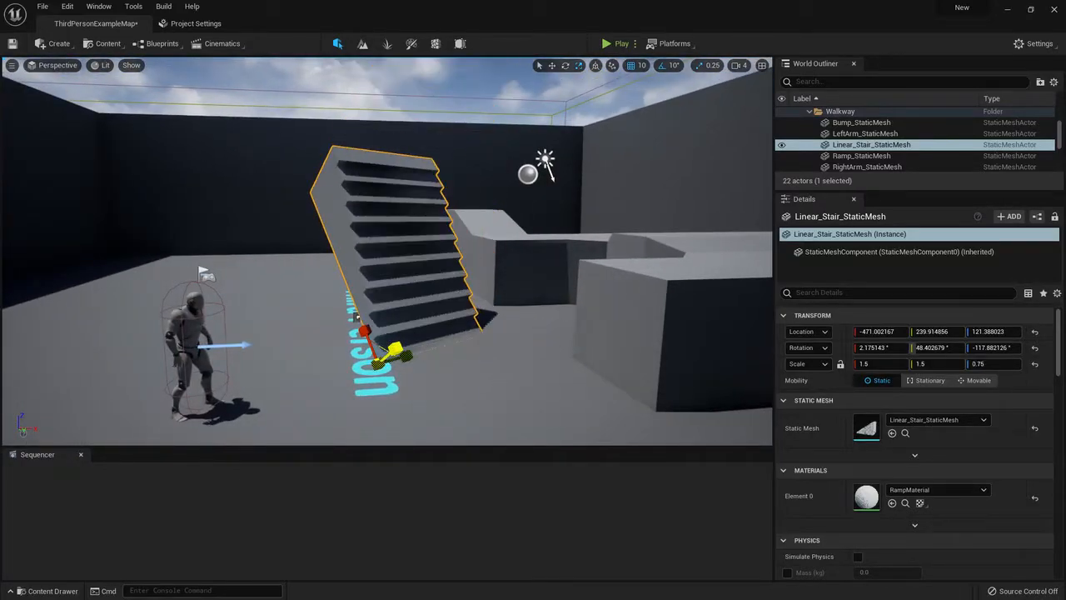
Move the linear stair mesh along the X axis to about -491 and activate the Rotate tool.
{"action": "key", "text": "w"}
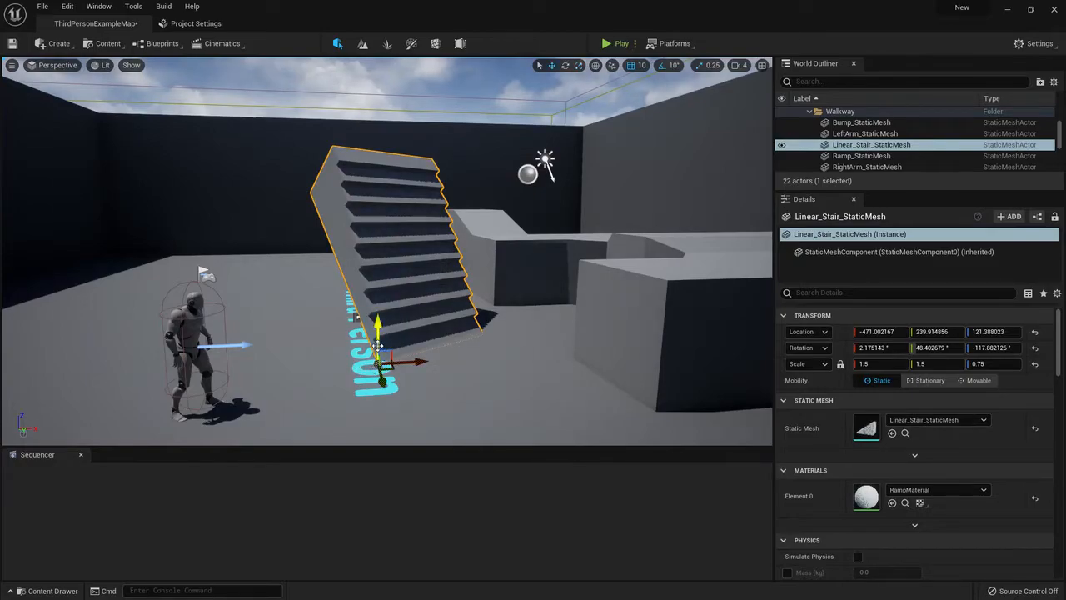
{"action": "mouse_move", "coordinate": [418, 358]}
{"action": "left_mouse_down"}
{"action": "mouse_move", "coordinate": [429, 359]}
{"action": "mouse_move", "coordinate": [404, 359]}
{"action": "left_mouse_up"}
{"action": "key", "text": "e"}
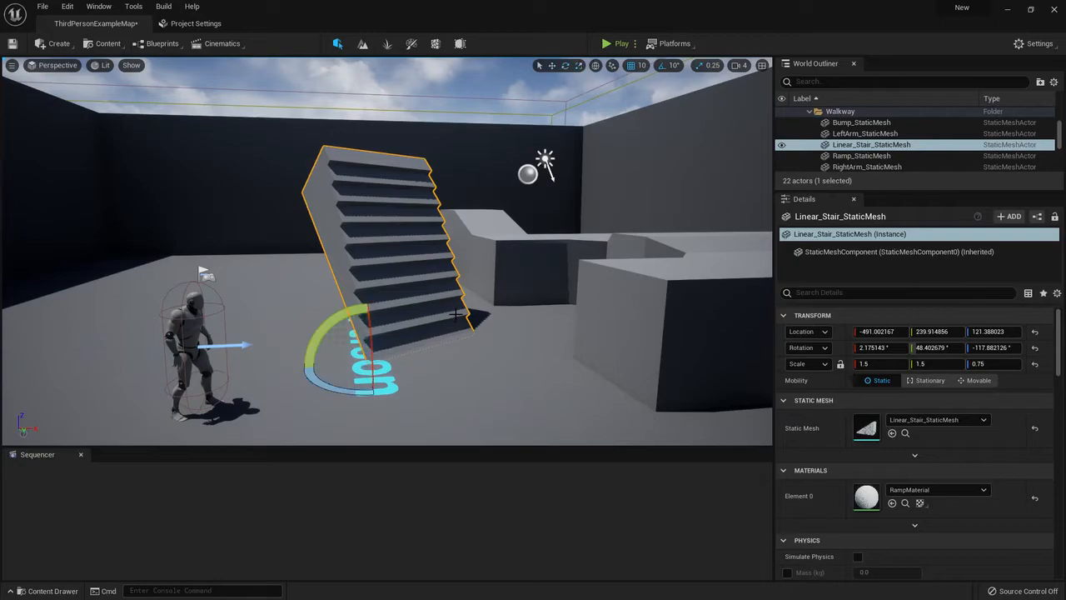
Delete the linear stair mesh from the level.
{"action": "mouse_move", "coordinate": [486, 294]}
{"action": "right_mouse_down"}
{"action": "mouse_move", "coordinate": [424, 338]}
{"action": "mouse_move", "coordinate": [486, 294]}
{"action": "right_mouse_up"}
{"action": "right_click_drag", "start_coordinate": [472, 238], "coordinate": [462, 262]}
{"action": "right_click_drag", "start_coordinate": [329, 295], "coordinate": [424, 224]}
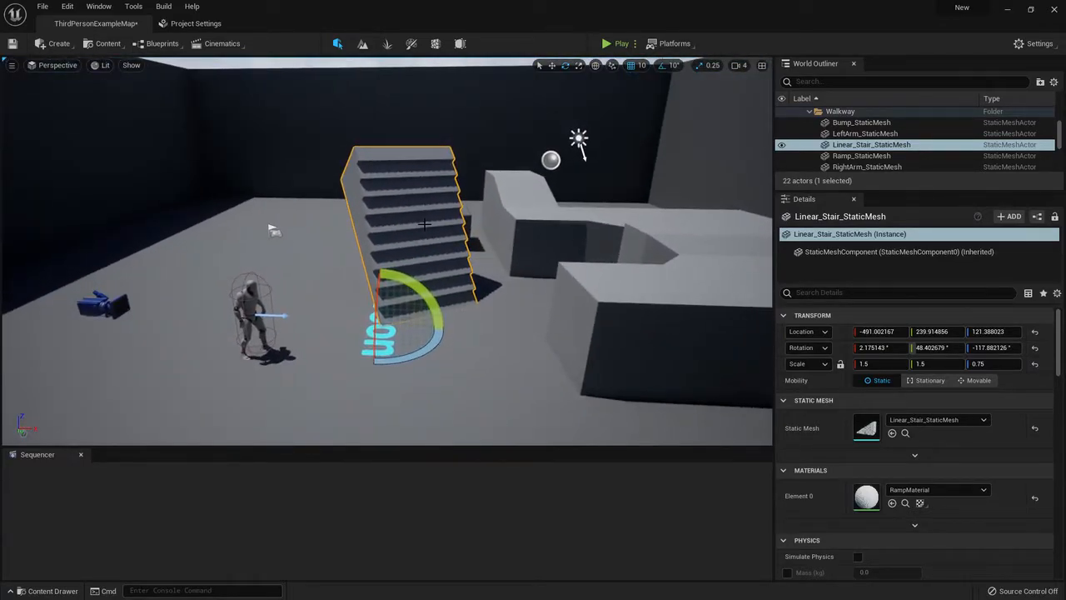
{"action": "key", "text": "Delete"}
Select the walkway's right arm mesh, rotate it to about 70° around the Z axis, and undo the rotation.
{"action": "right_click_drag", "start_coordinate": [386, 251], "coordinate": [473, 292]}
{"action": "left_click", "coordinate": [472, 292]}
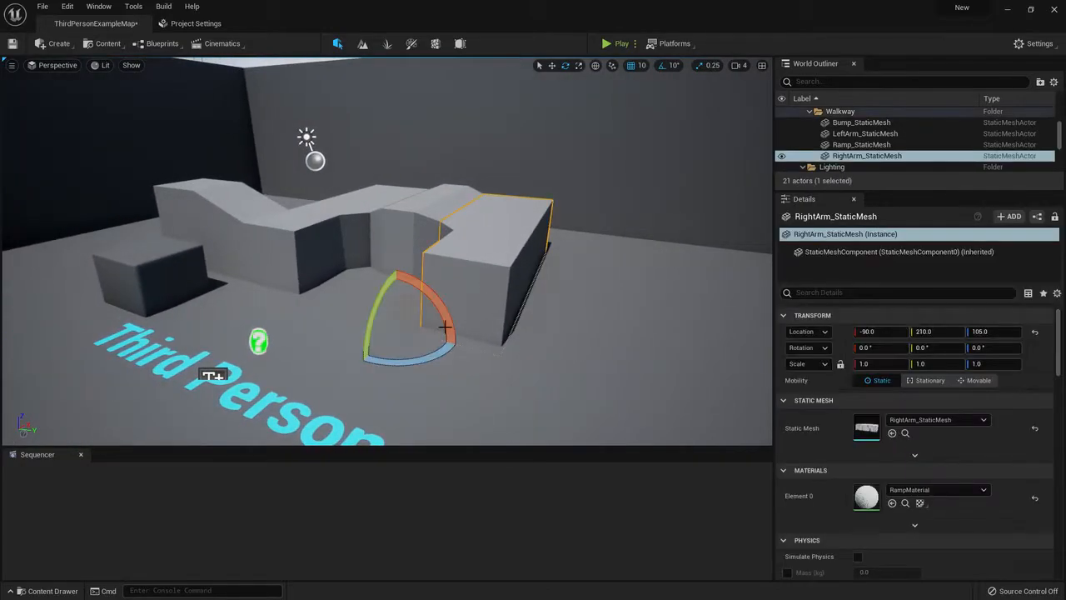
{"action": "left_click_drag", "start_coordinate": [425, 358], "coordinate": [491, 338]}
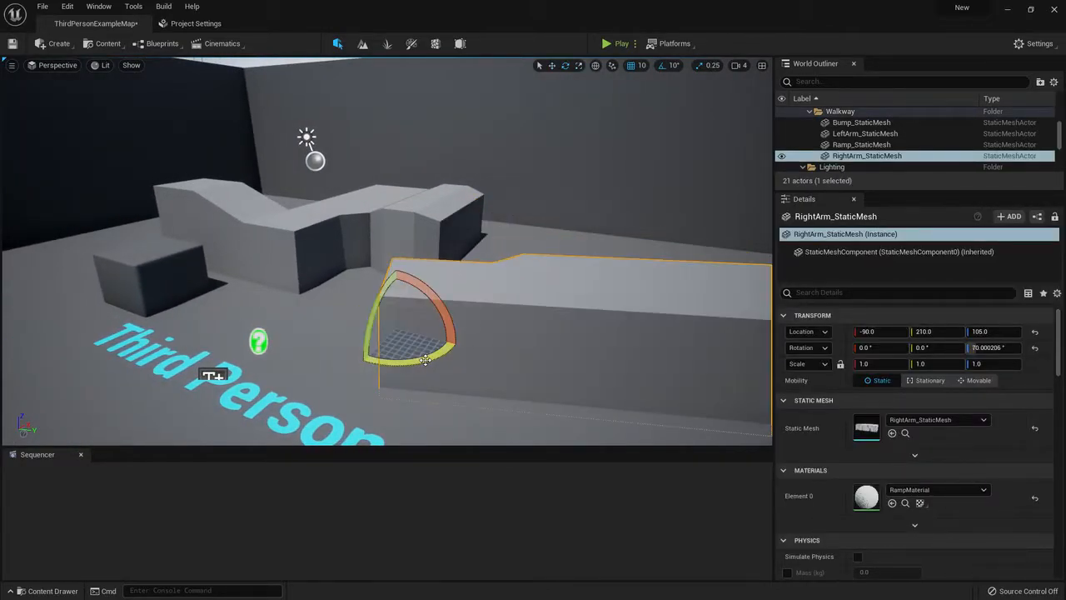
{"action": "key", "text": "ctrl+z"}
Activate the Move tool for the right arm mesh and set the position grid snap size to 100.
{"action": "right_click_drag", "start_coordinate": [425, 358], "coordinate": [478, 300]}
{"action": "key", "text": "w"}
{"action": "mouse_move", "coordinate": [404, 360]}
{"action": "left_mouse_down"}
{"action": "mouse_move", "coordinate": [456, 359]}
{"action": "mouse_move", "coordinate": [405, 360]}
{"action": "left_mouse_up"}
{"action": "mouse_move", "coordinate": [499, 219]}
{"action": "right_mouse_down"}
{"action": "mouse_move", "coordinate": [533, 219]}
{"action": "mouse_move", "coordinate": [433, 208]}
{"action": "mouse_move", "coordinate": [483, 214]}
{"action": "right_mouse_up"}
{"action": "key", "text": "w"}
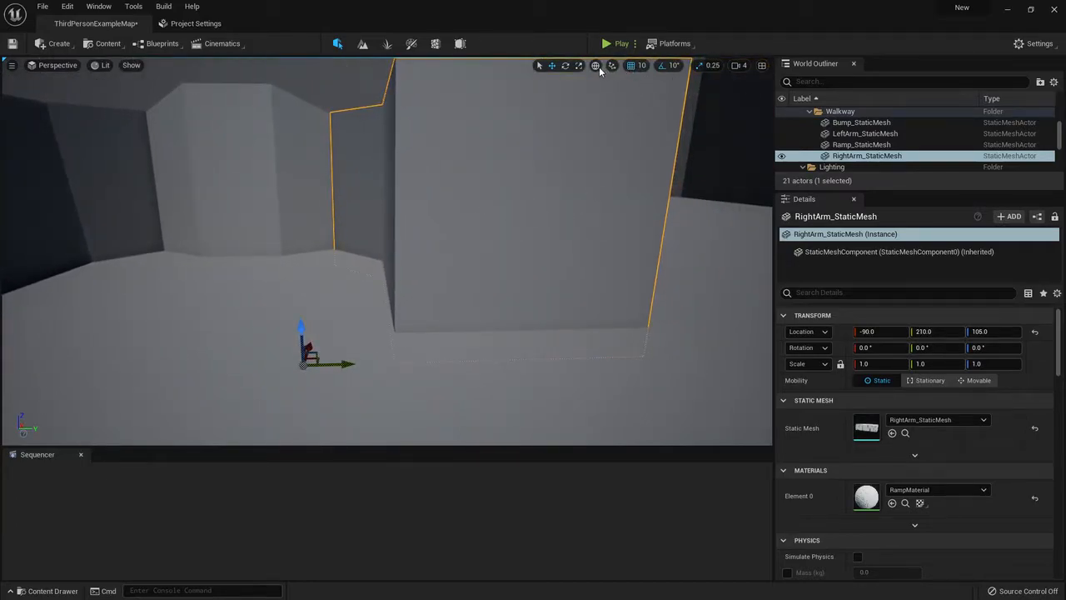
{"action": "left_click", "coordinate": [642, 66]}
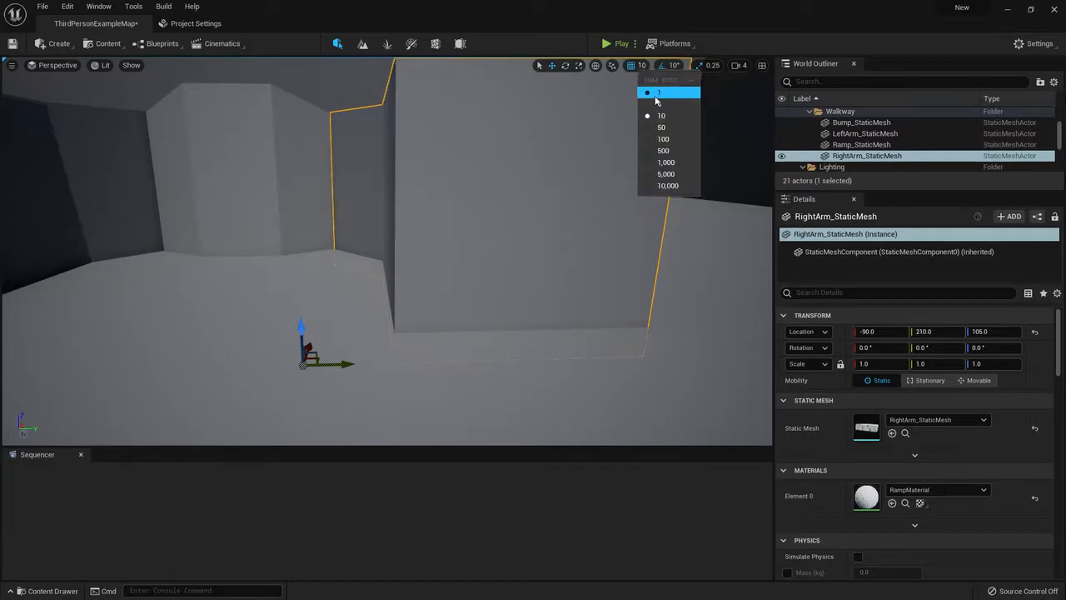
{"action": "left_click", "coordinate": [669, 139]}
Try moving the right arm mesh along the Y axis with 100-unit snapping, and set the grid snap size to 10.
{"action": "right_click_drag", "start_coordinate": [455, 192], "coordinate": [456, 192]}
{"action": "key", "text": "s"}
{"action": "key", "text": "d"}
{"action": "key", "text": "a"}
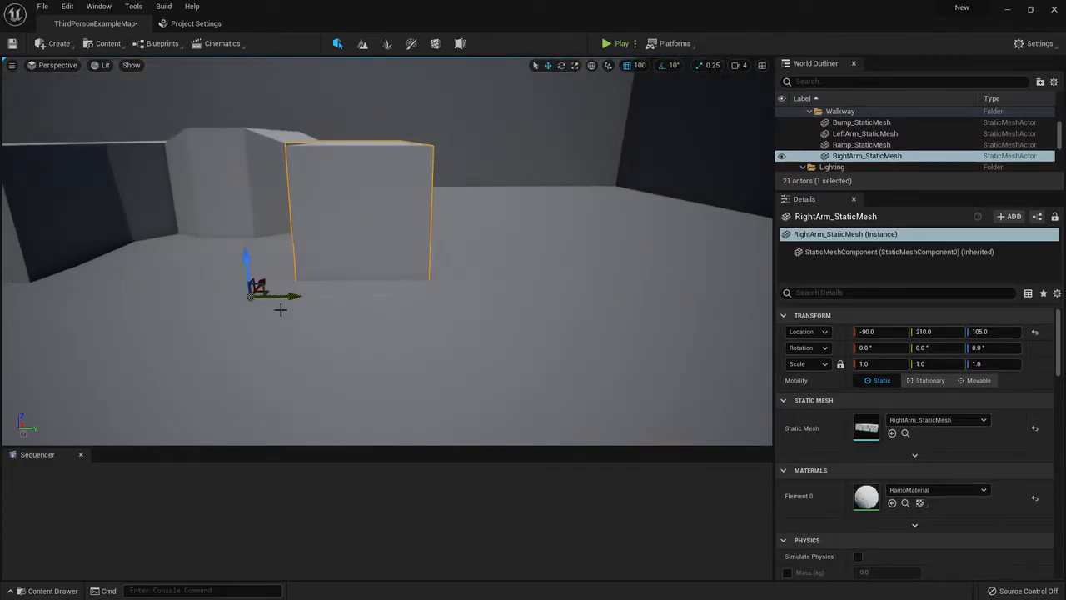
{"action": "mouse_move", "coordinate": [306, 296]}
{"action": "left_mouse_down"}
{"action": "mouse_move", "coordinate": [416, 289]}
{"action": "mouse_move", "coordinate": [319, 289]}
{"action": "left_mouse_up"}
{"action": "left_click", "coordinate": [639, 65]}
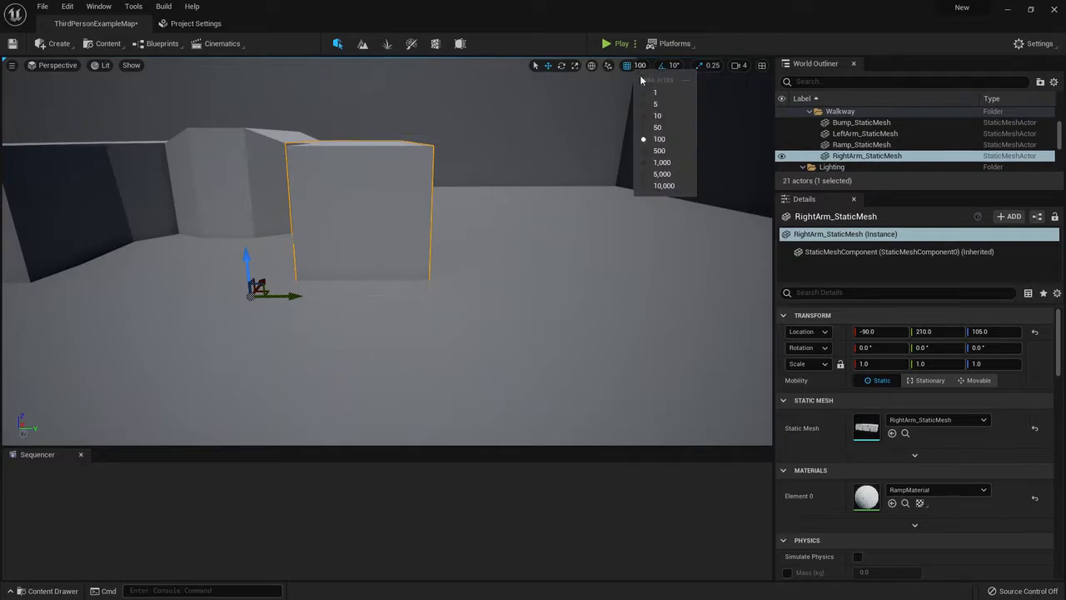
{"action": "left_click", "coordinate": [658, 116]}
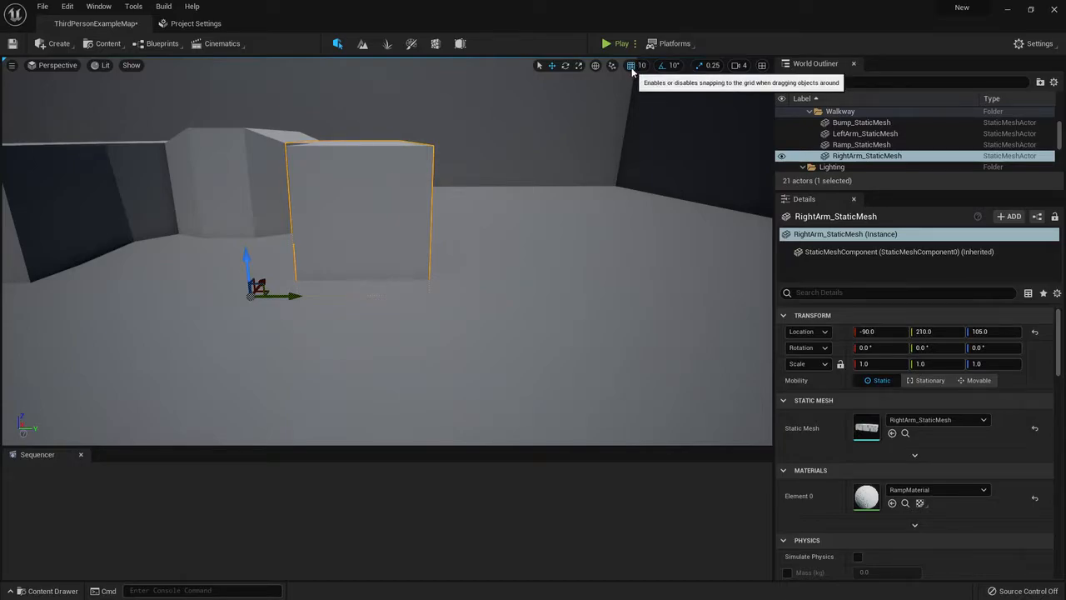
Try moving the right arm mesh along the walkway's Y axis and undo the move.
{"action": "right_click_drag", "start_coordinate": [514, 200], "coordinate": [445, 303]}
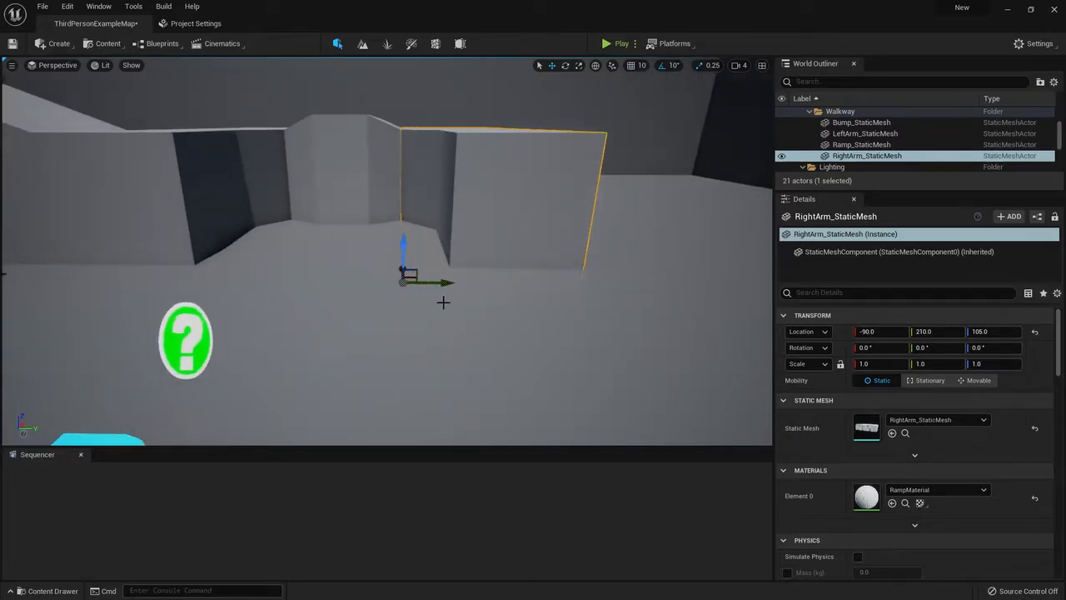
{"action": "scroll", "coordinate": [445, 317], "scroll_direction": "up", "scroll_amount": 4}
{"action": "left_click_drag", "start_coordinate": [445, 323], "coordinate": [550, 305]}
{"action": "key", "text": "ctrl+z"}
{"action": "scroll", "coordinate": [586, 271], "scroll_direction": "down", "scroll_amount": 5}
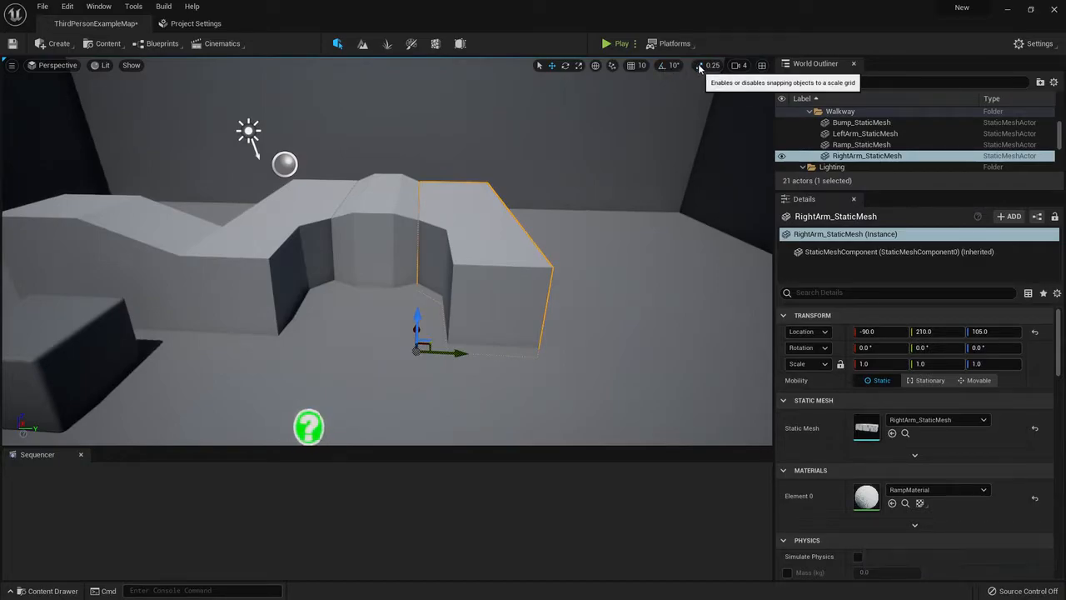
{"action": "left_click", "coordinate": [642, 66]}
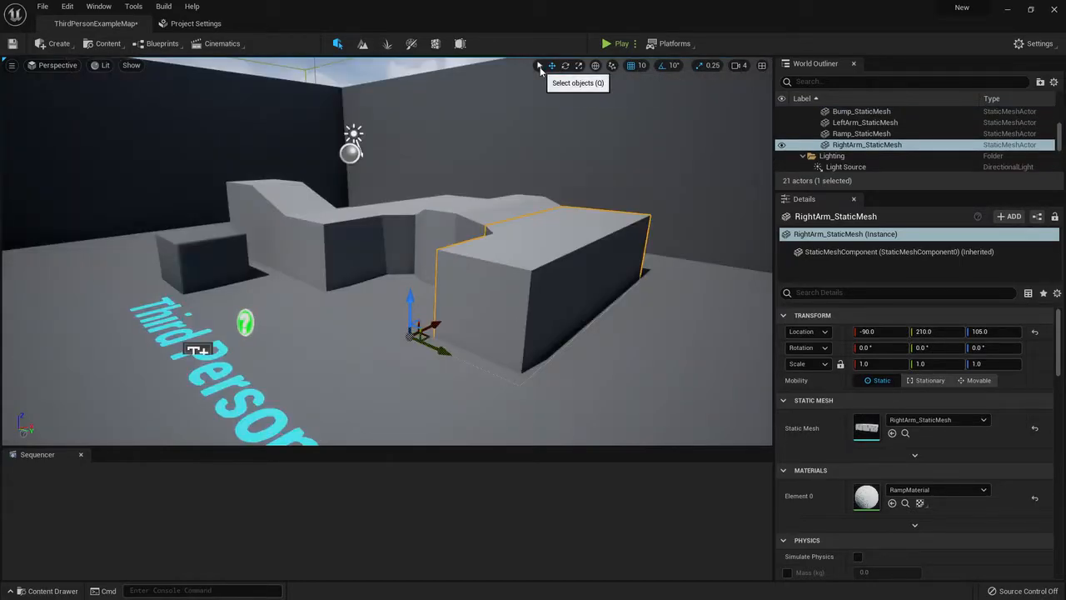
{"action": "left_click", "coordinate": [551, 66]}
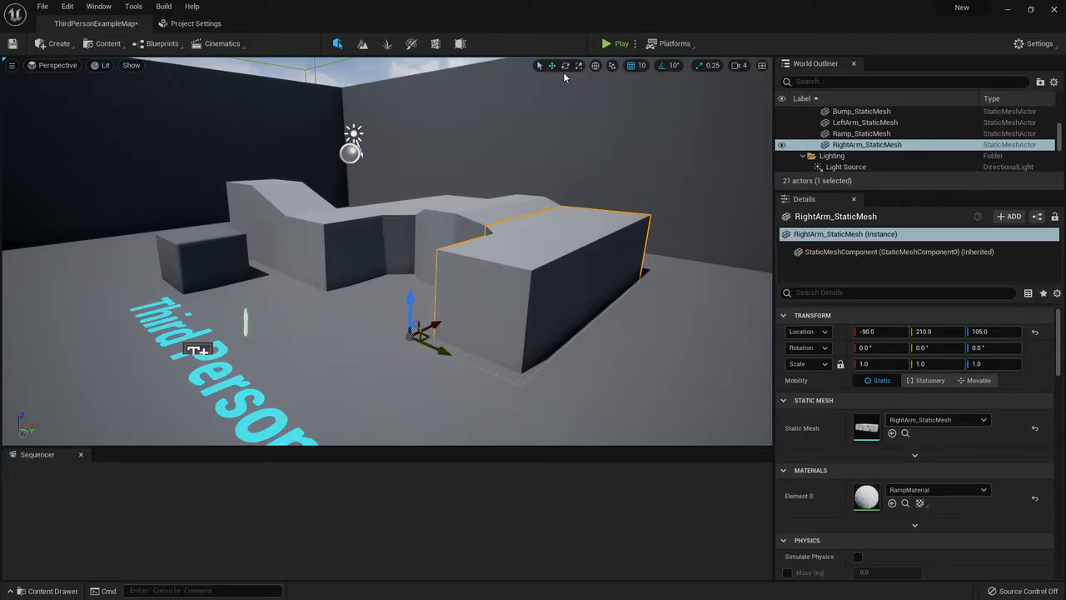
Cycle the right arm mesh's gizmo through the Rotate and Scale tools, and return it to Move.
{"action": "left_click", "coordinate": [565, 65]}
{"action": "left_click", "coordinate": [579, 66]}
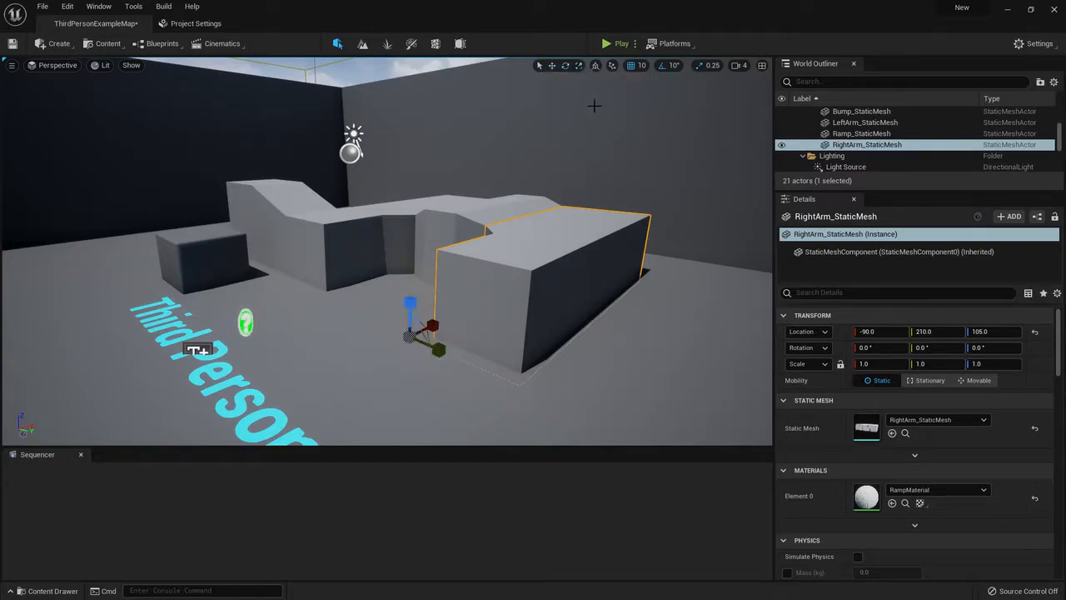
{"action": "left_click", "coordinate": [566, 65]}
{"action": "left_click", "coordinate": [552, 65]}
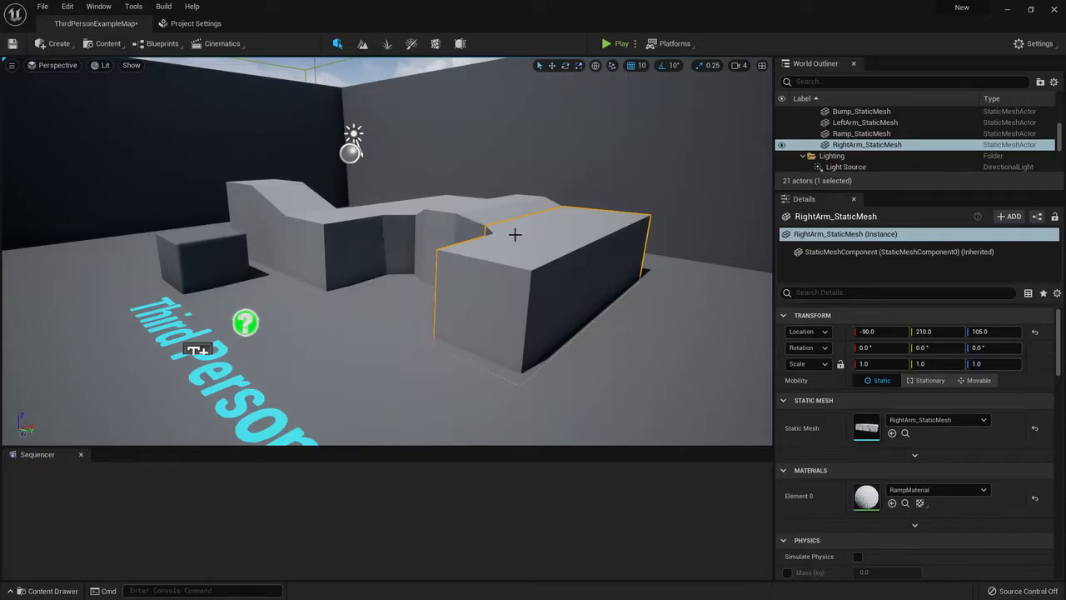
Select the walkway's left arm mesh, focus the view on it, and rotate it to about 80° around the Z axis.
{"action": "left_click", "coordinate": [466, 210]}
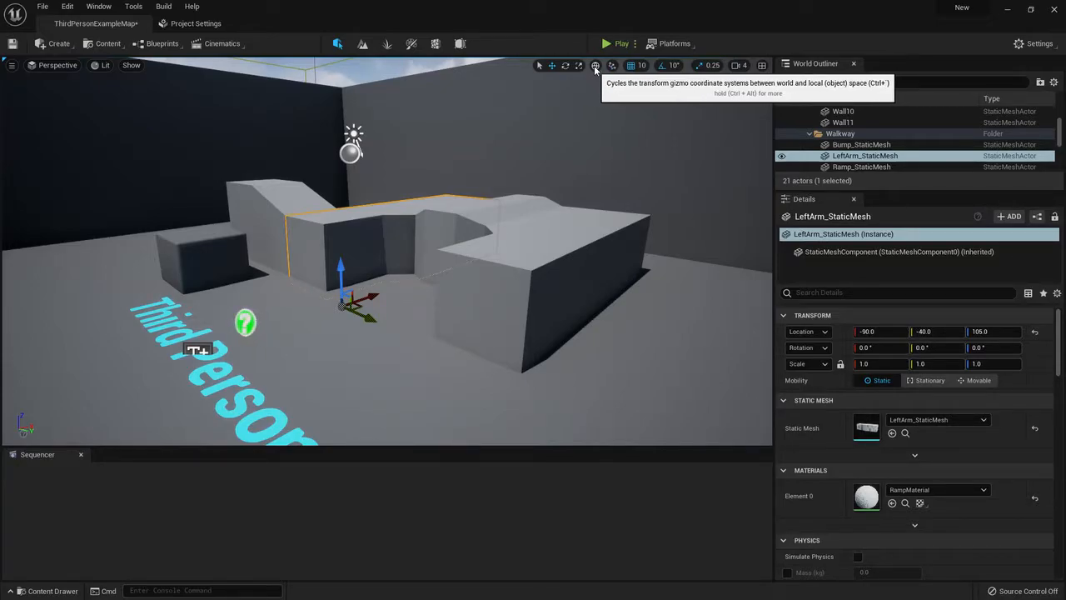
{"action": "key", "text": "f"}
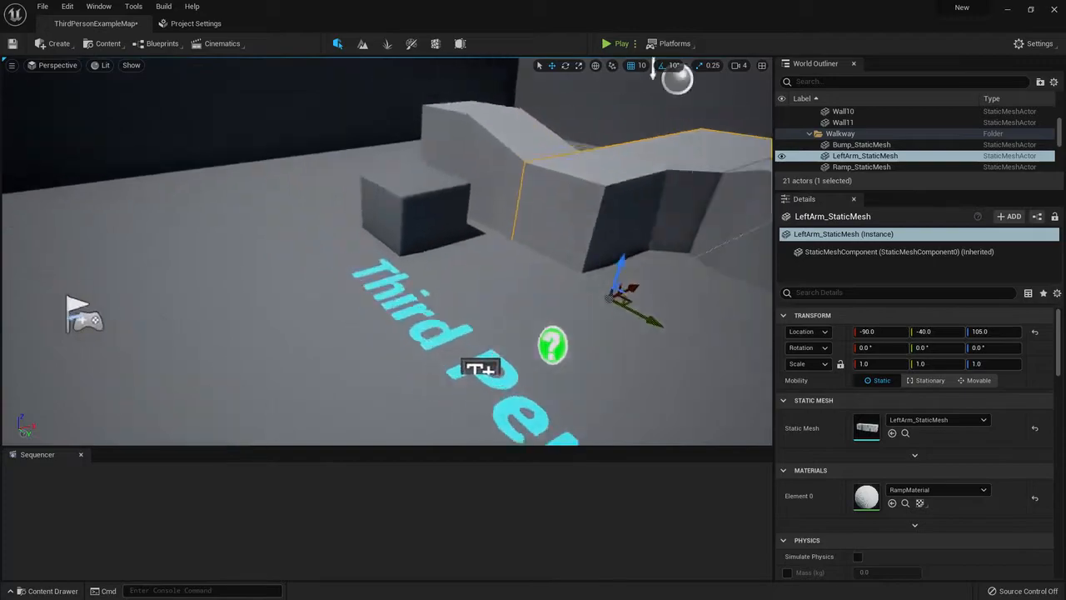
{"action": "key", "text": "e"}
{"action": "left_click_drag", "start_coordinate": [443, 289], "coordinate": [438, 261]}
Try scaling the left arm mesh with the Scale tool and undo the change.
{"action": "key", "text": "r"}
{"action": "right_click_drag", "start_coordinate": [450, 235], "coordinate": [313, 271]}
{"action": "key", "text": "d"}
{"action": "left_click_drag", "start_coordinate": [446, 288], "coordinate": [471, 307]}
{"action": "key", "text": "ctrl+z"}
Activate the Rotate tool and cycle the left arm mesh's gizmo between the world and local coordinate systems.
{"action": "key", "text": "e"}
{"action": "left_click", "coordinate": [597, 70]}
{"action": "left_click", "coordinate": [597, 70]}
{"action": "right_click_drag", "start_coordinate": [499, 241], "coordinate": [658, 250]}
{"action": "key", "text": "a"}
{"action": "right_click_drag", "start_coordinate": [477, 97], "coordinate": [477, 100]}
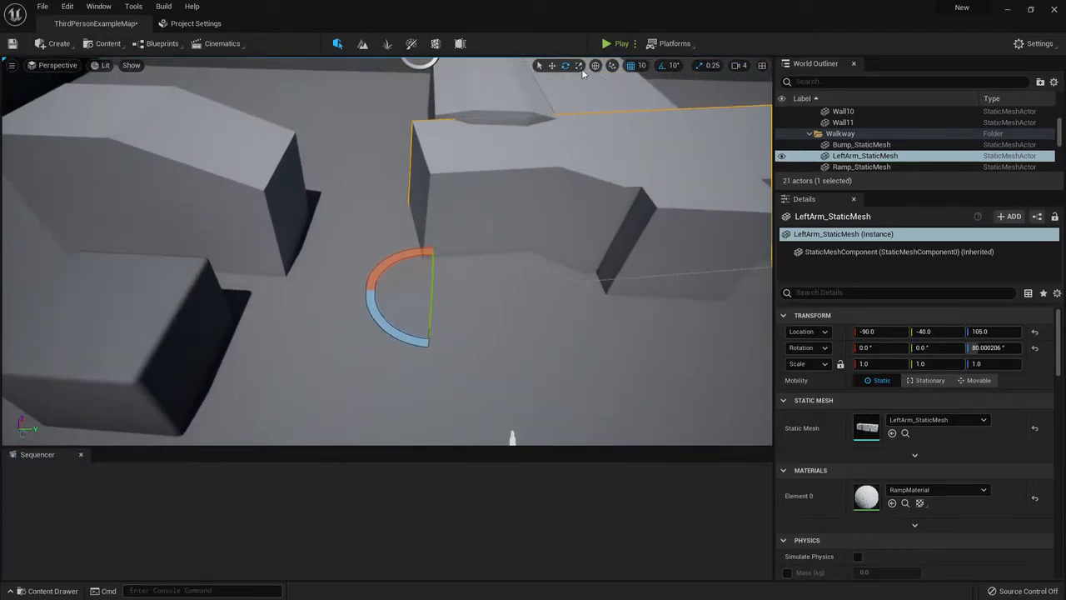
{"action": "left_click", "coordinate": [597, 66]}
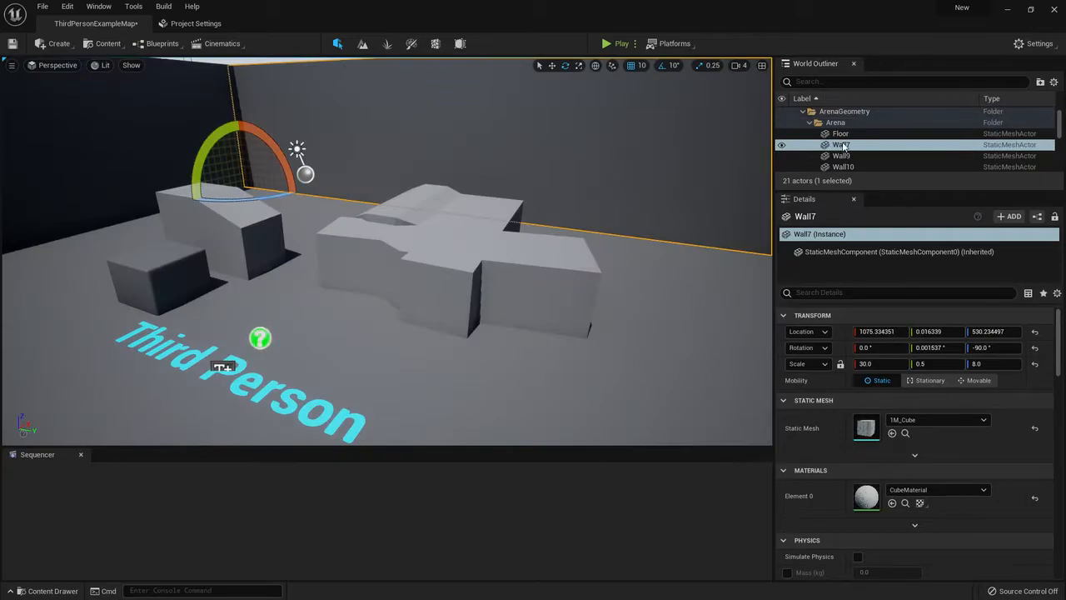
Look through the level's actors in the World Outliner and the list of available editor windows.
{"action": "scroll", "coordinate": [869, 143], "scroll_direction": "down", "scroll_amount": 5}
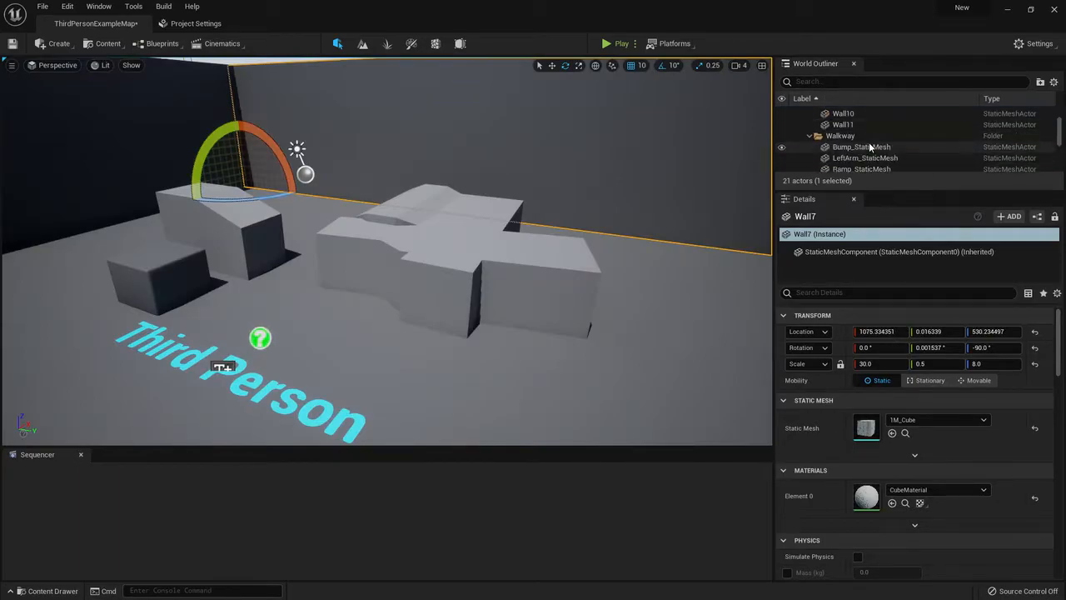
{"action": "scroll", "coordinate": [843, 117], "scroll_direction": "down", "scroll_amount": 3}
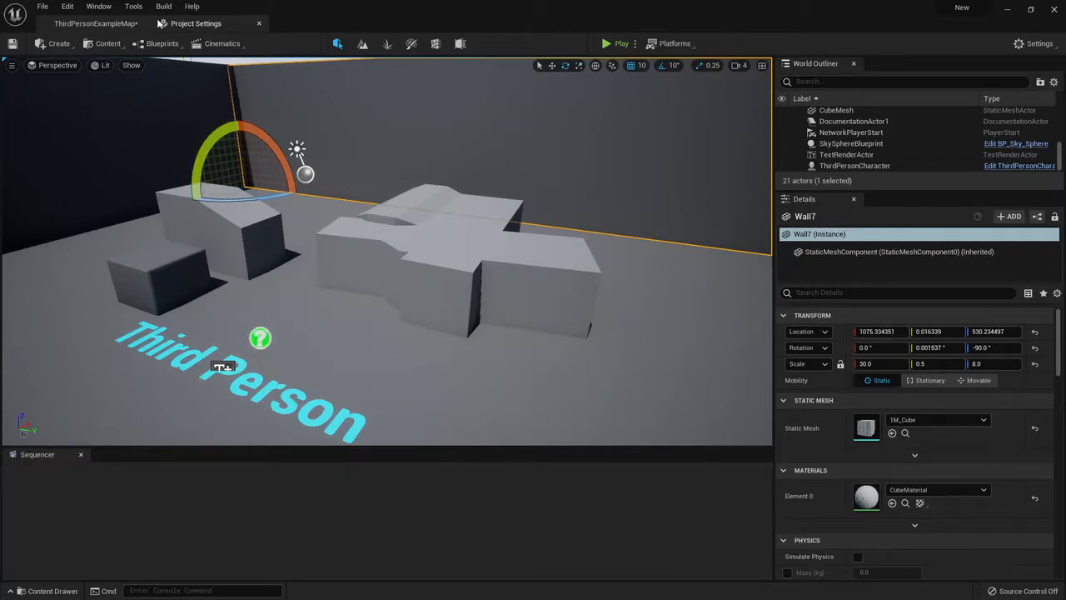
{"action": "left_click", "coordinate": [99, 7]}
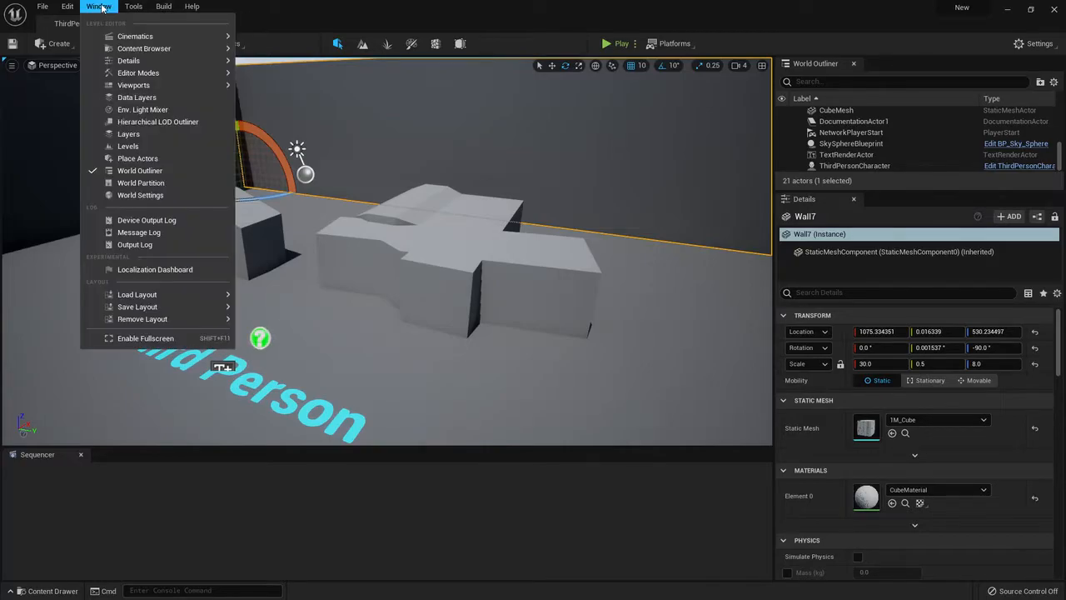
{"action": "mouse_move", "coordinate": [107, 36]}
Close the World Outliner and reopen it from the available editor windows.
{"action": "left_click", "coordinate": [853, 63]}
{"action": "left_click", "coordinate": [853, 63]}
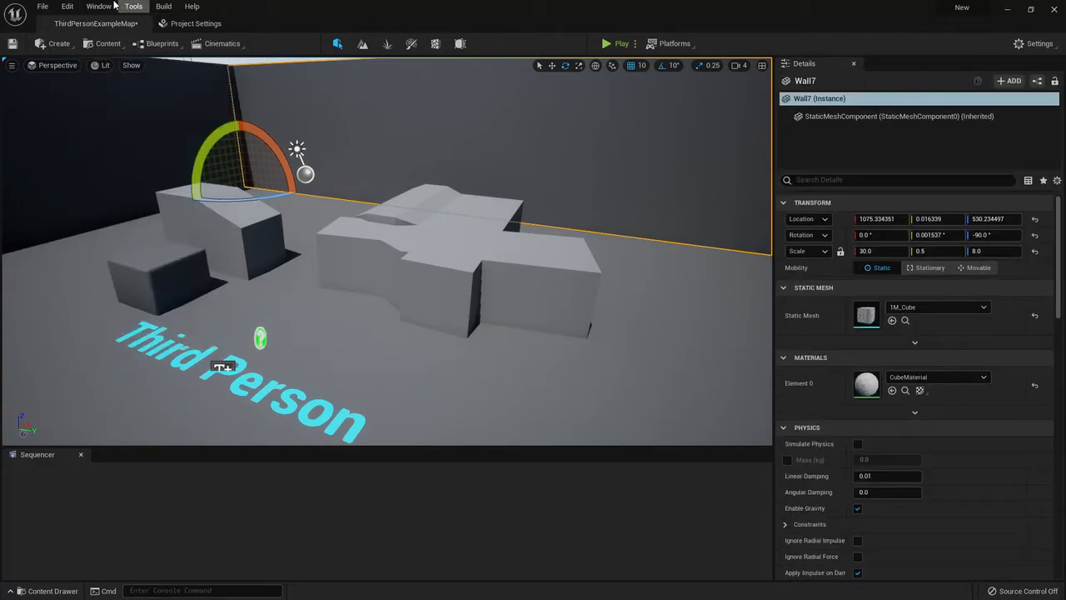
{"action": "left_click", "coordinate": [100, 7]}
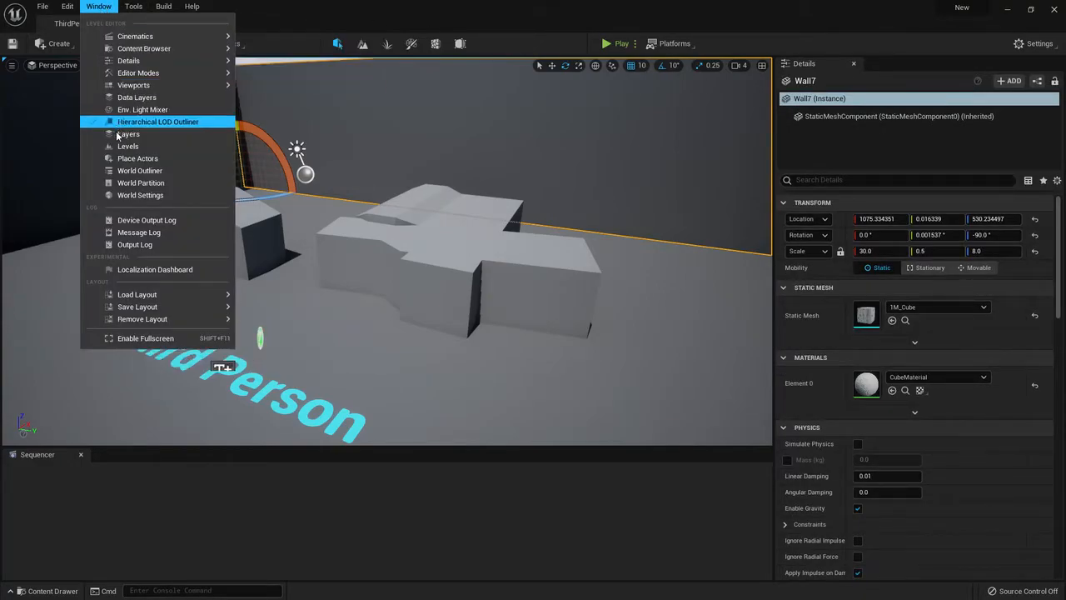
{"action": "left_click", "coordinate": [124, 171]}
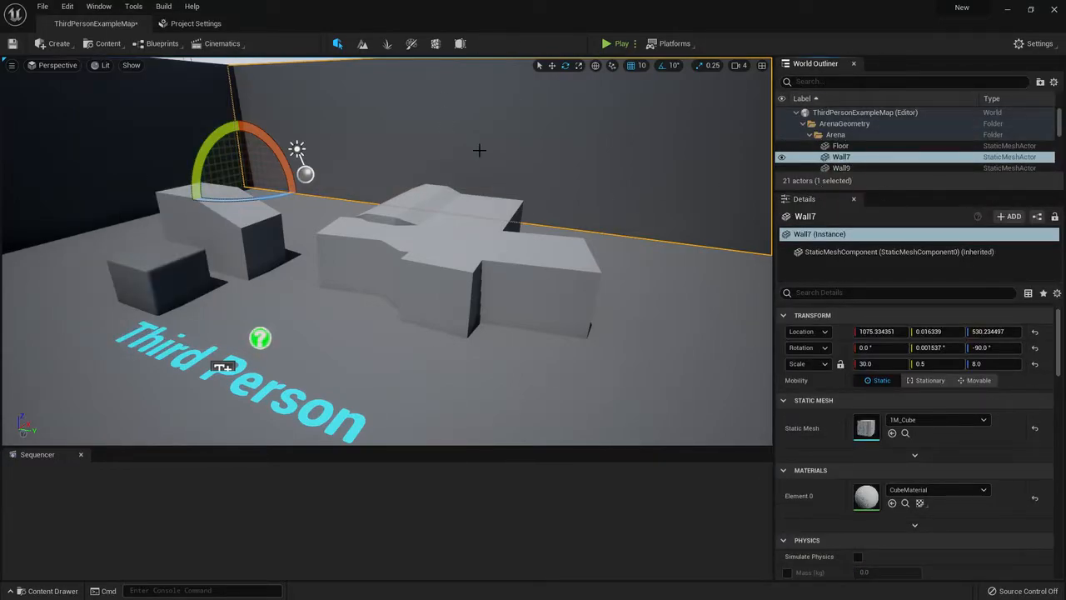
Make the World Outliner taller and browse the level's actors.
{"action": "scroll", "coordinate": [919, 150], "scroll_direction": "down", "scroll_amount": 3}
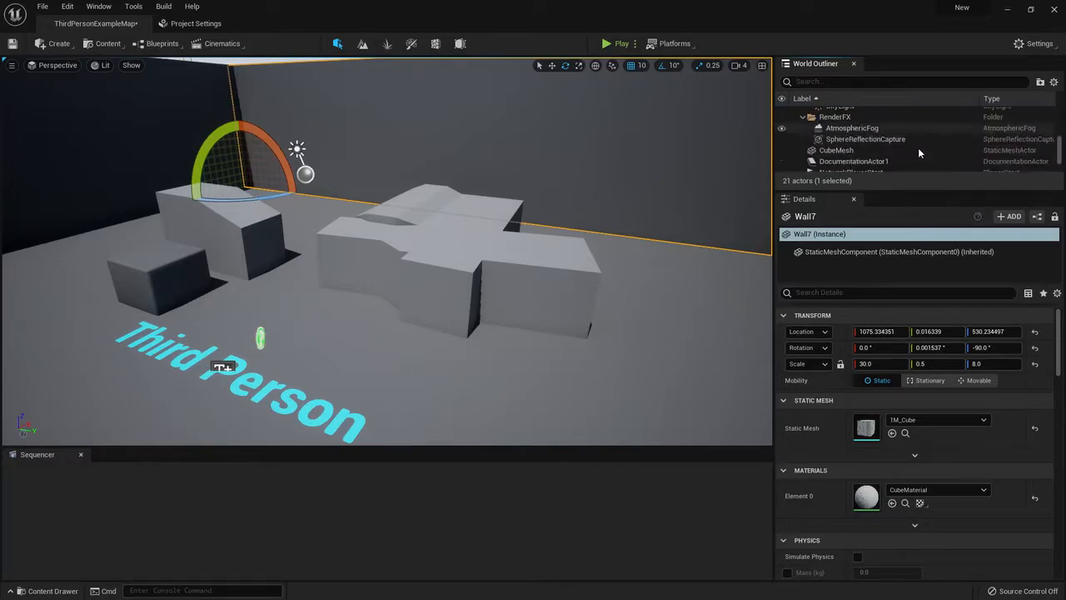
{"action": "left_click_drag", "start_coordinate": [884, 191], "coordinate": [893, 250]}
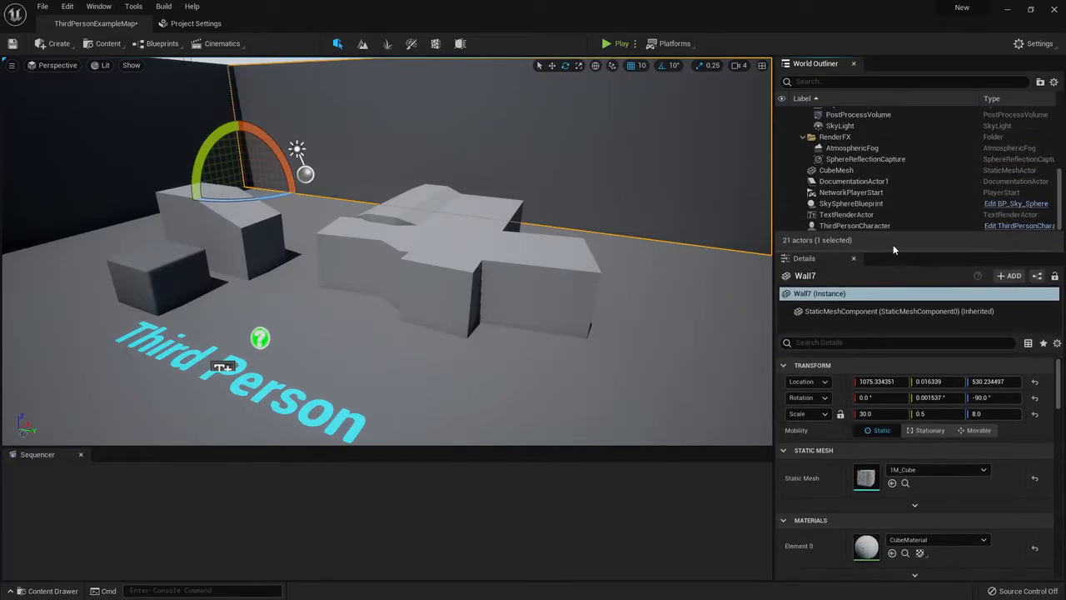
{"action": "scroll", "coordinate": [894, 150], "scroll_direction": "down", "scroll_amount": 3}
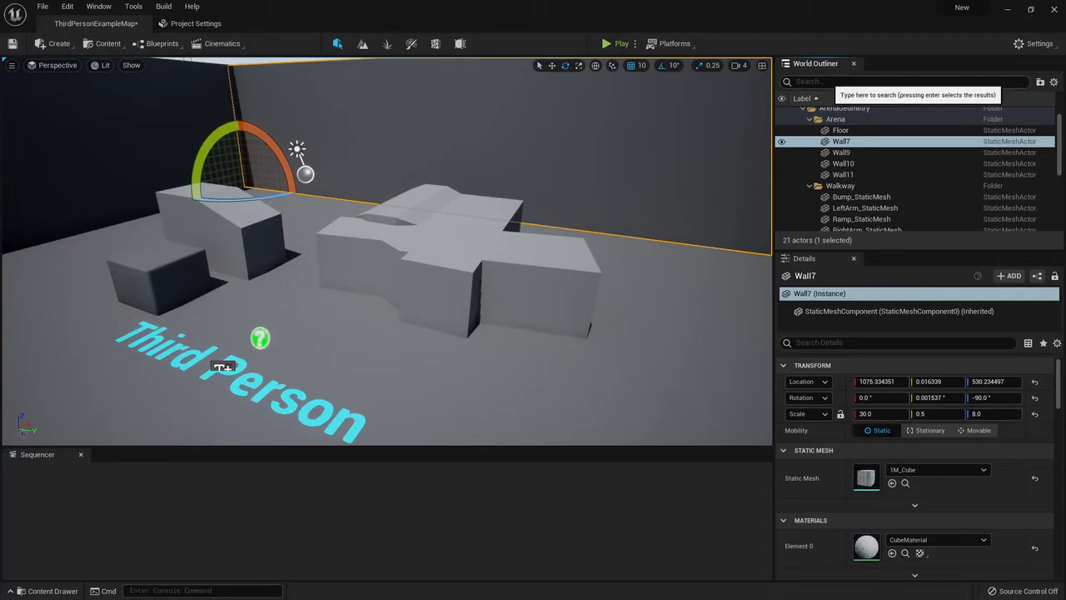
Select the left arm mesh in the viewport, pull the view back, and select the sky sphere instead.
{"action": "left_click", "coordinate": [528, 256]}
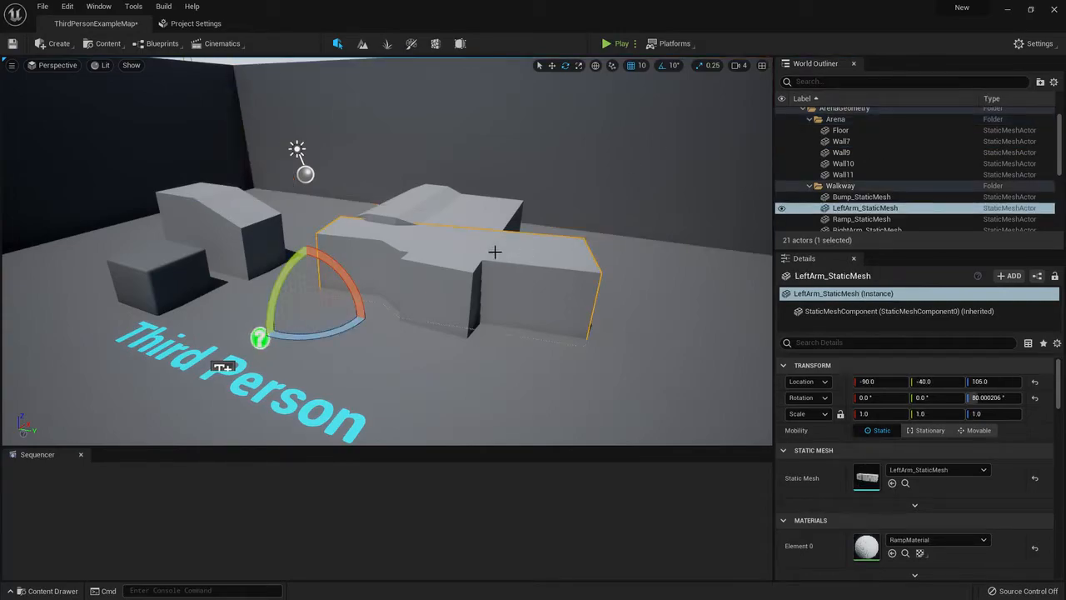
{"action": "right_click_drag", "start_coordinate": [528, 255], "coordinate": [526, 111]}
{"action": "key", "text": "s"}
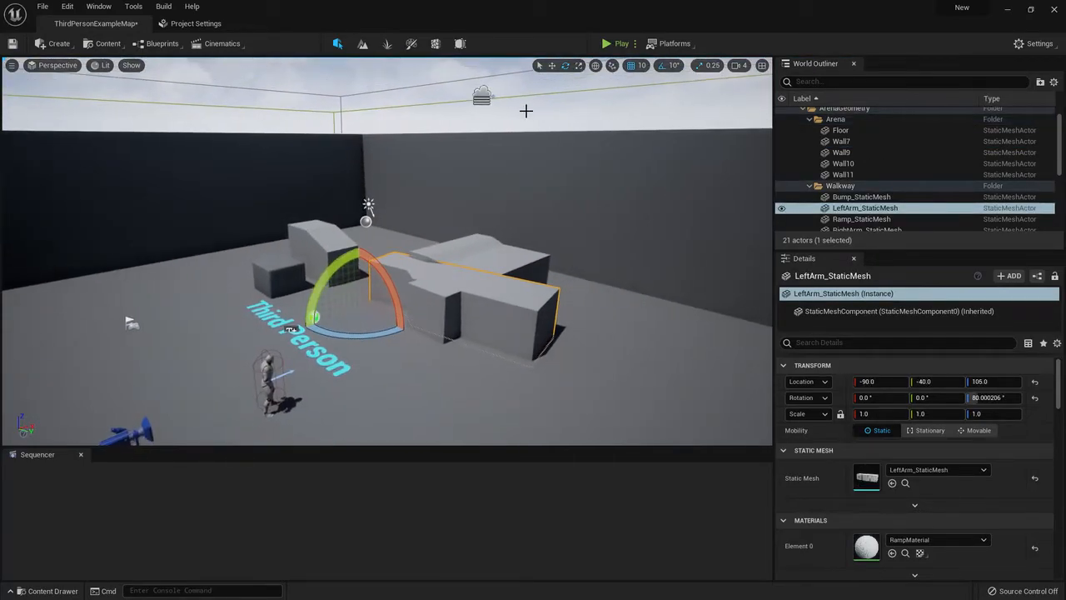
{"action": "left_click", "coordinate": [527, 112]}
Search the World Outliner for "left arm", focus the view on LeftArm_StaticMesh, and clear the search.
{"action": "left_click", "coordinate": [813, 81]}
{"action": "type", "text": "left arm"}
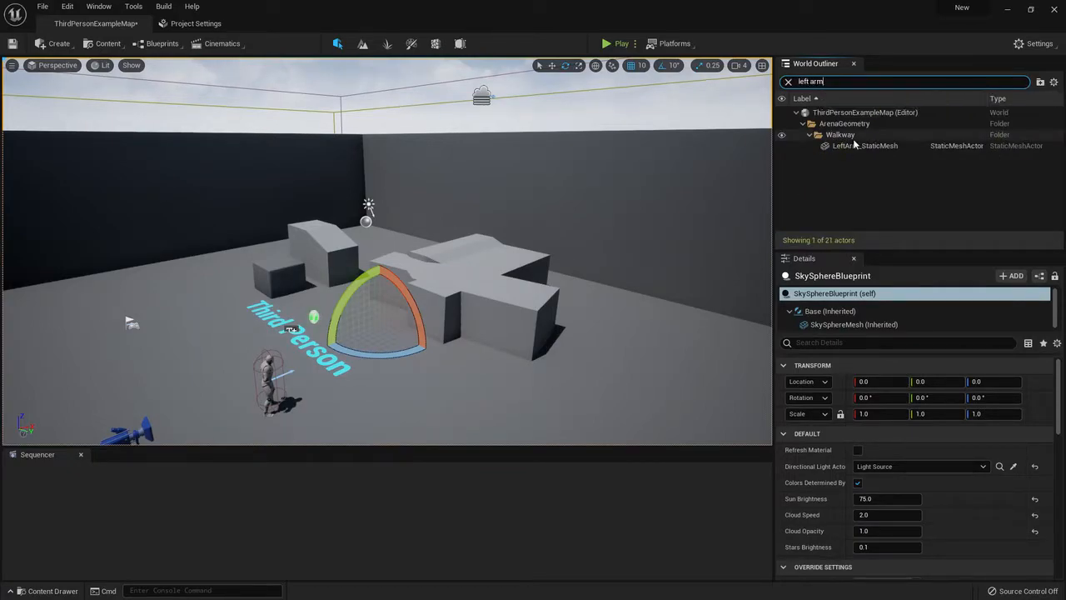
{"action": "double_click", "coordinate": [854, 148]}
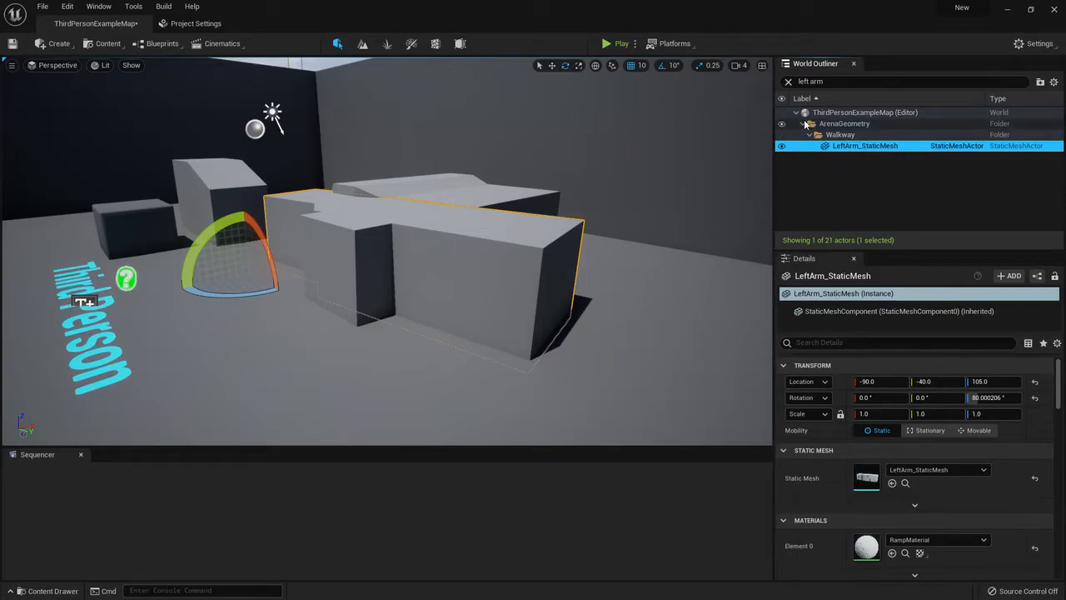
{"action": "left_click", "coordinate": [788, 81]}
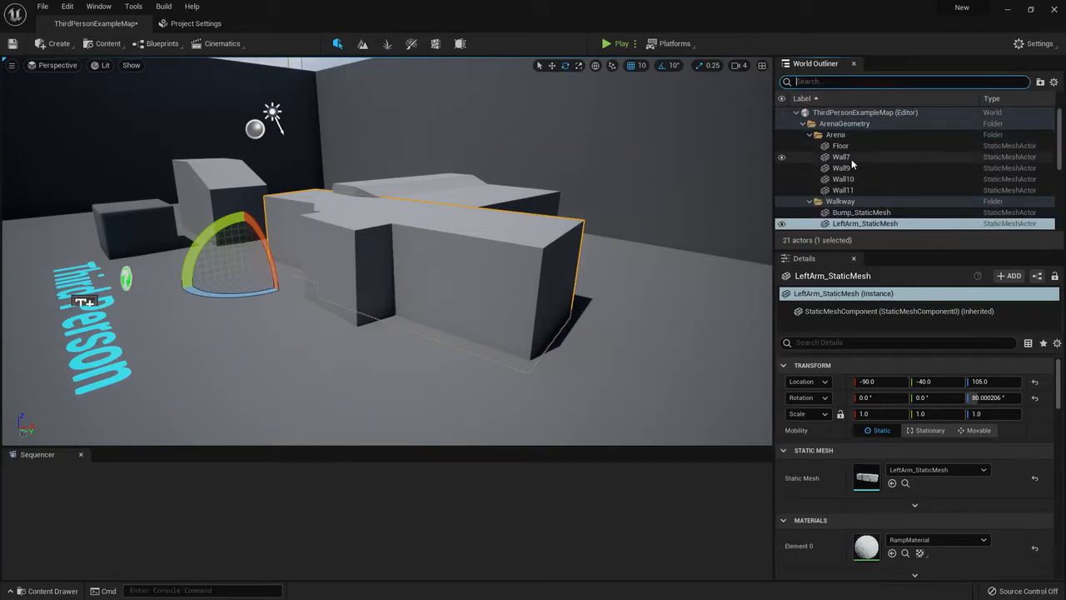
Focus the view on Wall7 and on SkySphereBlueprint from the World Outliner.
{"action": "double_click", "coordinate": [841, 156]}
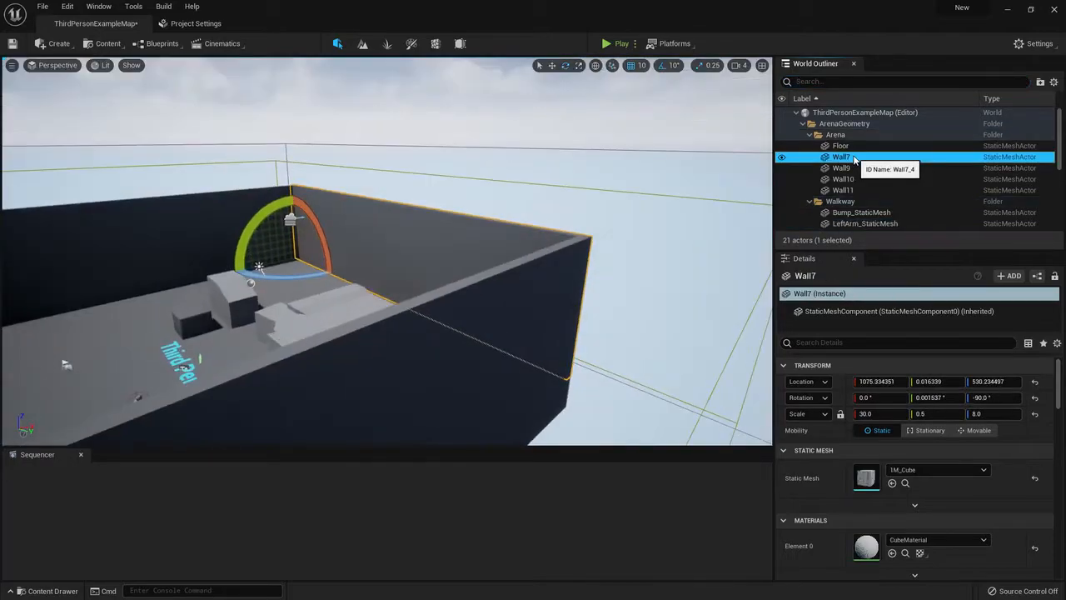
{"action": "scroll", "coordinate": [933, 200], "scroll_direction": "down", "scroll_amount": 3}
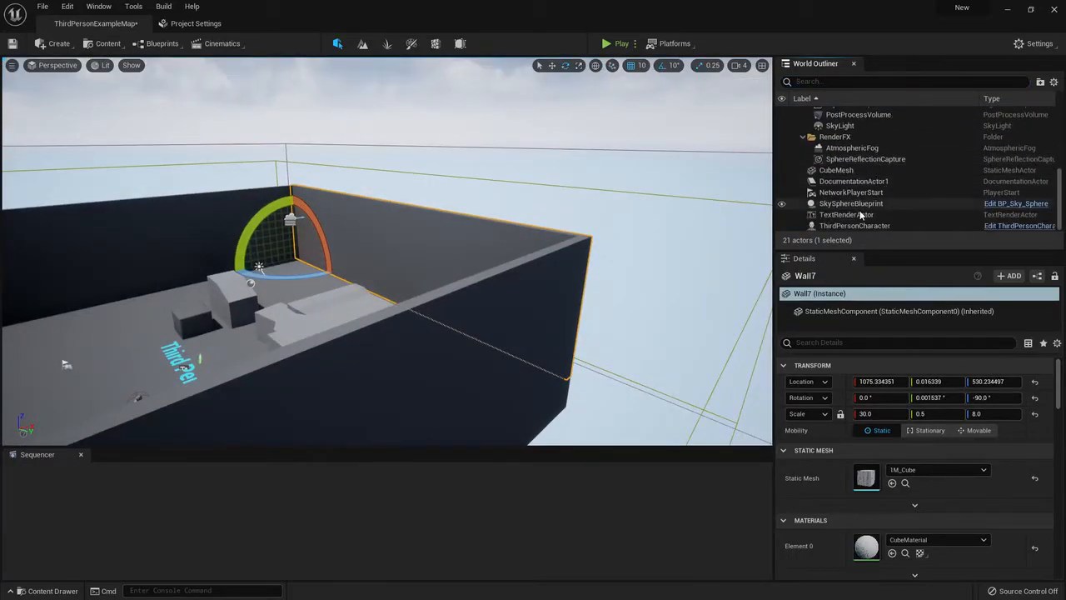
{"action": "double_click", "coordinate": [861, 204]}
Select Wall11 in the World Outliner, focus on it, and view it from inside the arena.
{"action": "scroll", "coordinate": [854, 133], "scroll_direction": "up", "scroll_amount": 5}
{"action": "double_click", "coordinate": [843, 138]}
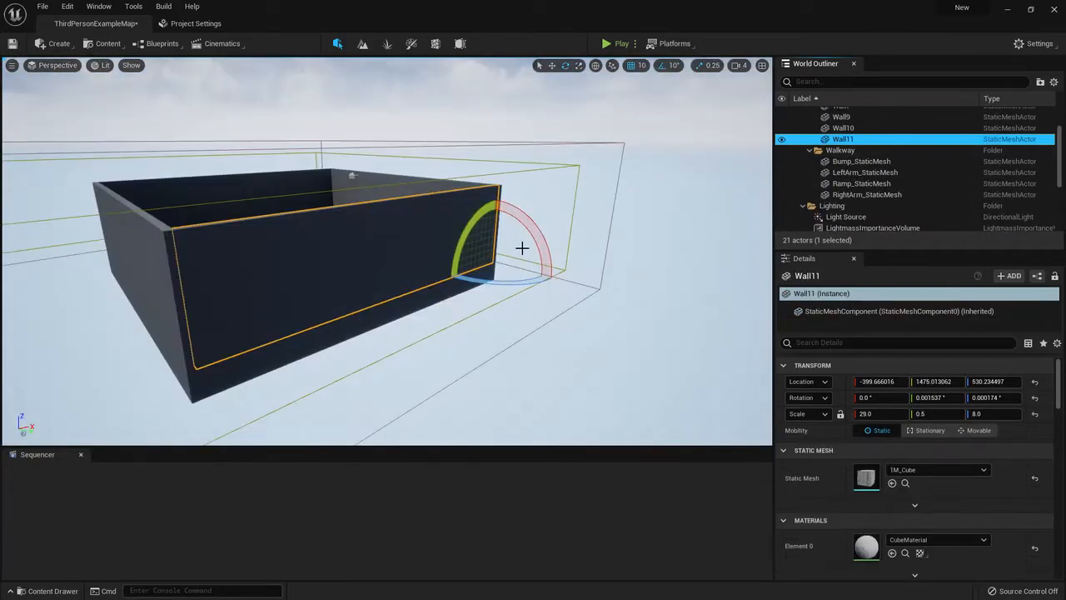
{"action": "right_click_drag", "start_coordinate": [532, 215], "coordinate": [667, 275]}
{"action": "right_click_drag", "start_coordinate": [514, 239], "coordinate": [583, 242]}
{"action": "right_click_drag", "start_coordinate": [481, 245], "coordinate": [554, 238]}
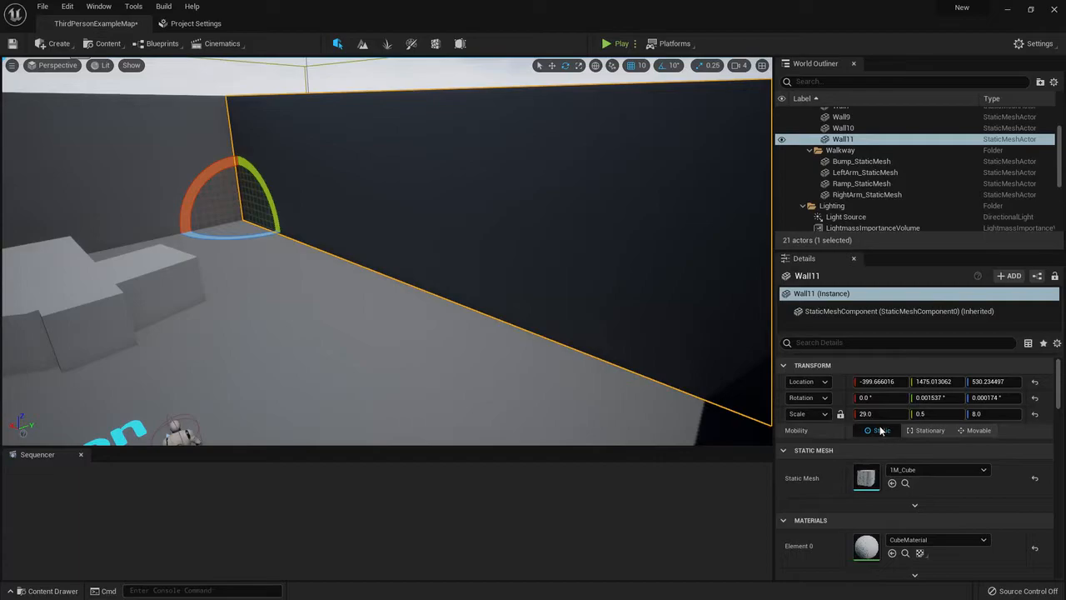
Check the available editor windows and look through Wall11's properties, including its physics, lighting and rendering sections.
{"action": "left_click", "coordinate": [102, 7]}
{"action": "mouse_move", "coordinate": [133, 85]}
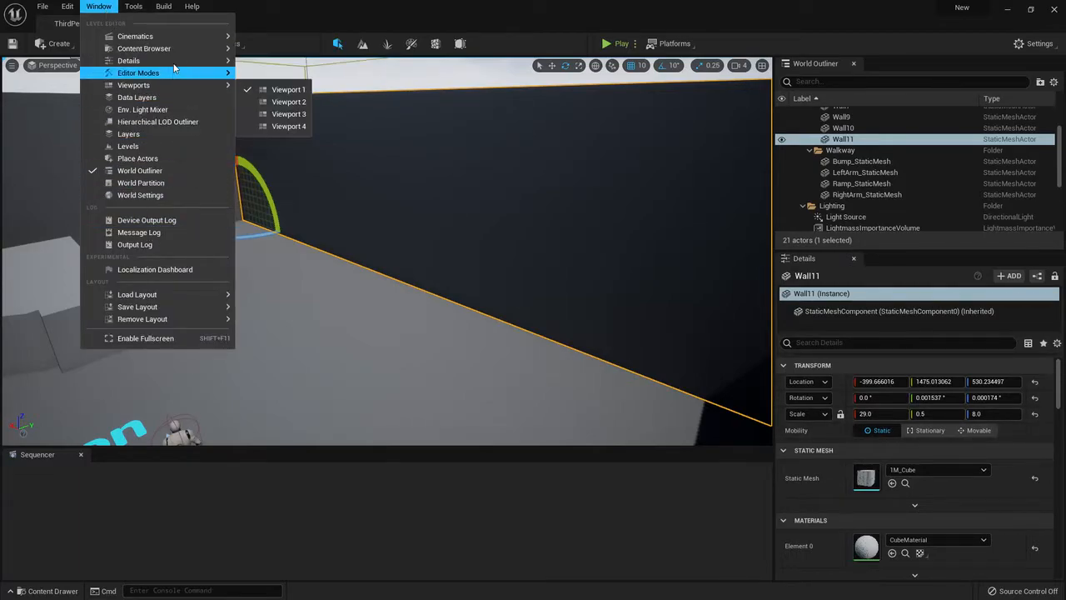
{"action": "left_click", "coordinate": [755, 495]}
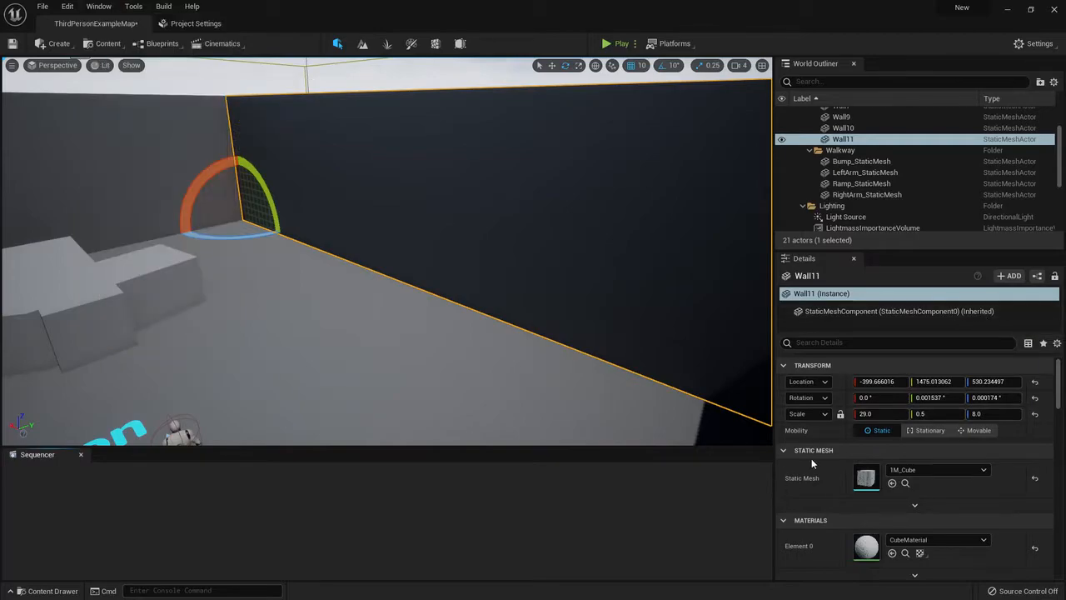
{"action": "scroll", "coordinate": [843, 392], "scroll_direction": "down", "scroll_amount": 10}
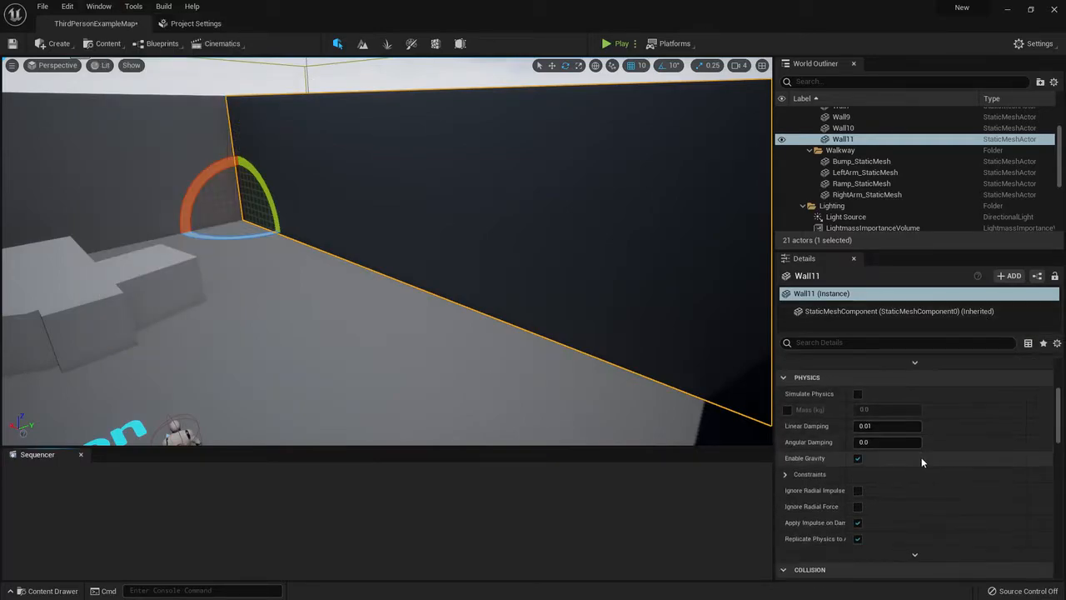
{"action": "scroll", "coordinate": [921, 454], "scroll_direction": "down", "scroll_amount": 15}
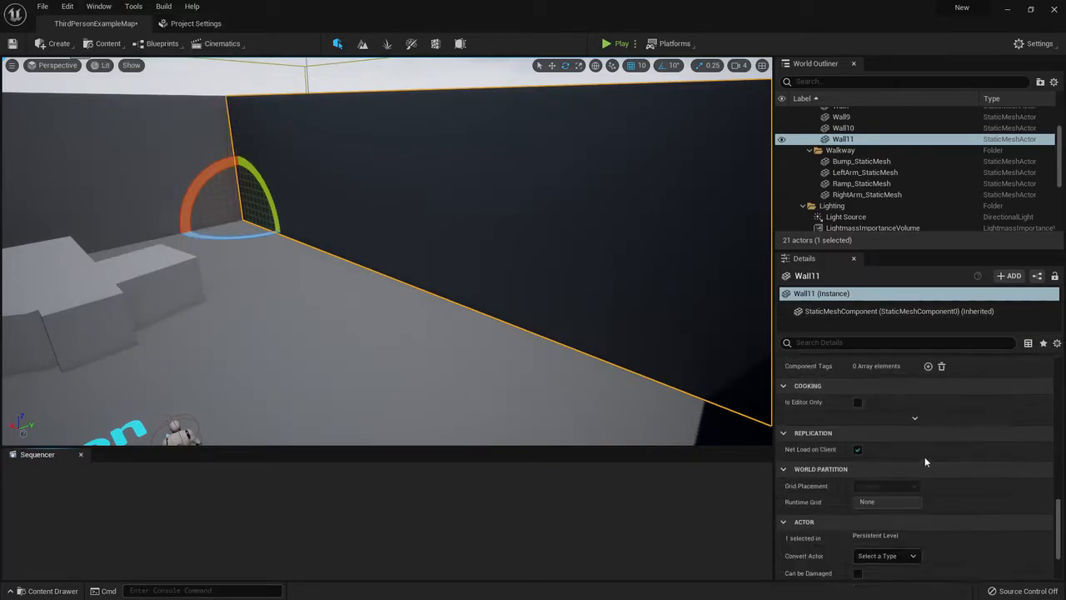
{"action": "scroll", "coordinate": [928, 479], "scroll_direction": "up", "scroll_amount": 10}
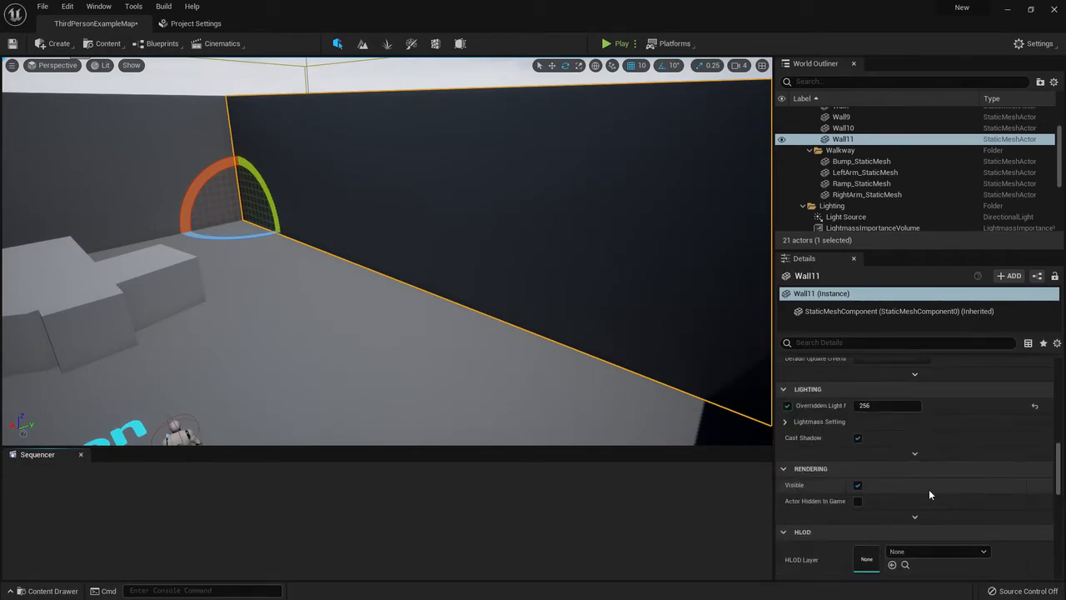
{"action": "scroll", "coordinate": [929, 492], "scroll_direction": "up", "scroll_amount": 6}
Assign the M_Brick_Clay_New material to Wall11 as Element 0 and view the whole wall.
{"action": "right_click_drag", "start_coordinate": [502, 224], "coordinate": [376, 159]}
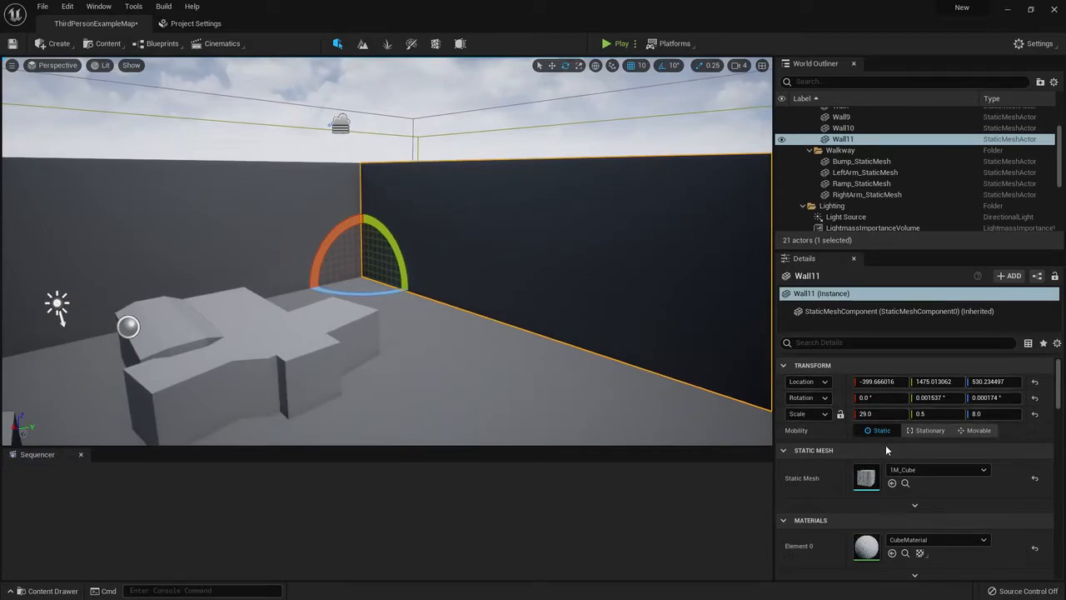
{"action": "scroll", "coordinate": [916, 461], "scroll_direction": "down", "scroll_amount": 2}
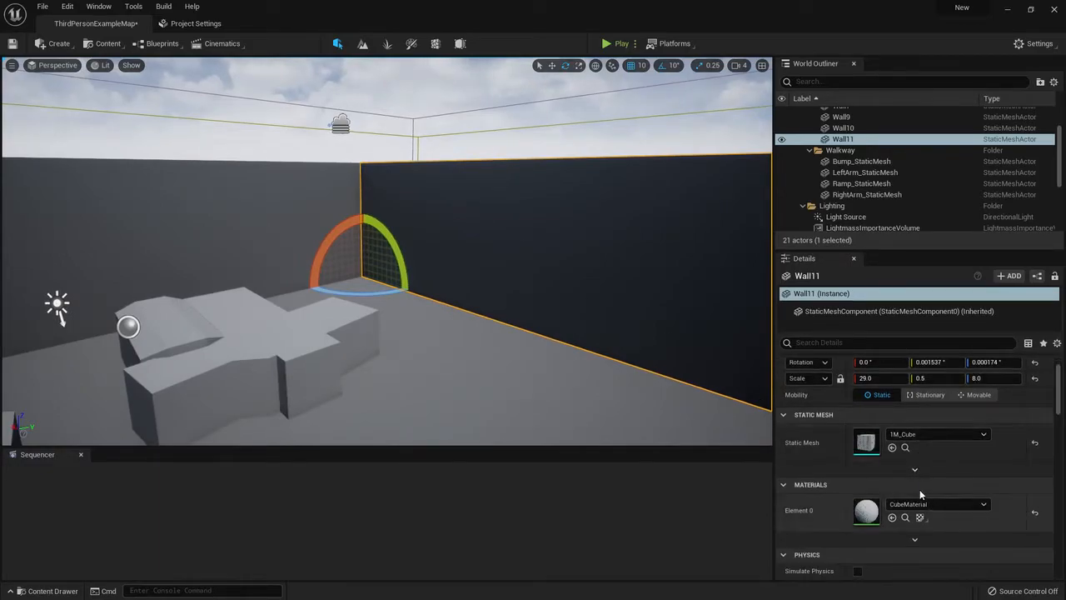
{"action": "right_click_drag", "start_coordinate": [433, 250], "coordinate": [427, 229]}
{"action": "key", "text": "w"}
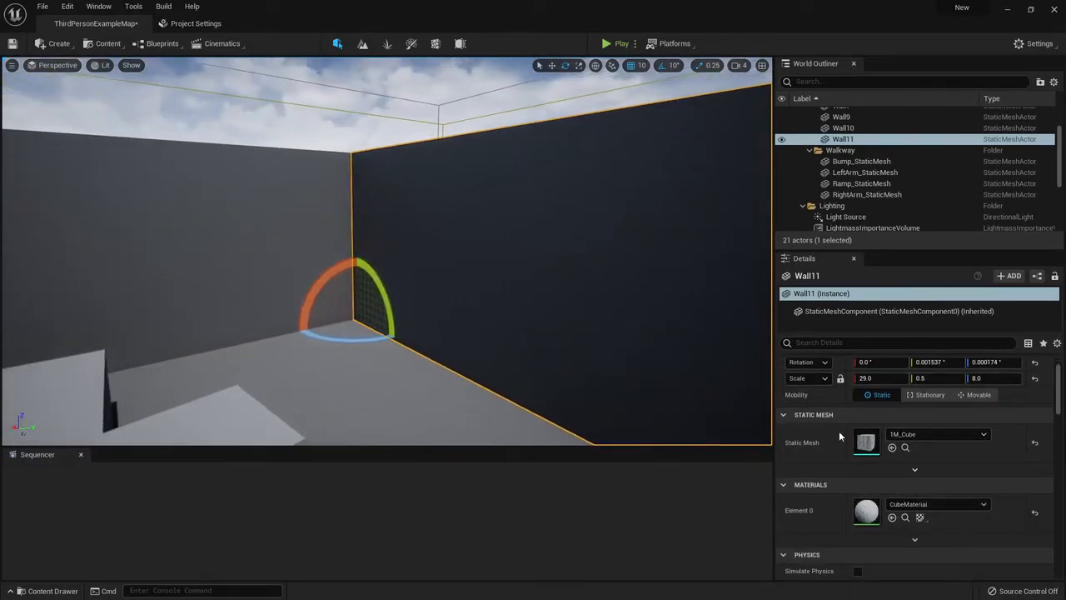
{"action": "left_click", "coordinate": [925, 507]}
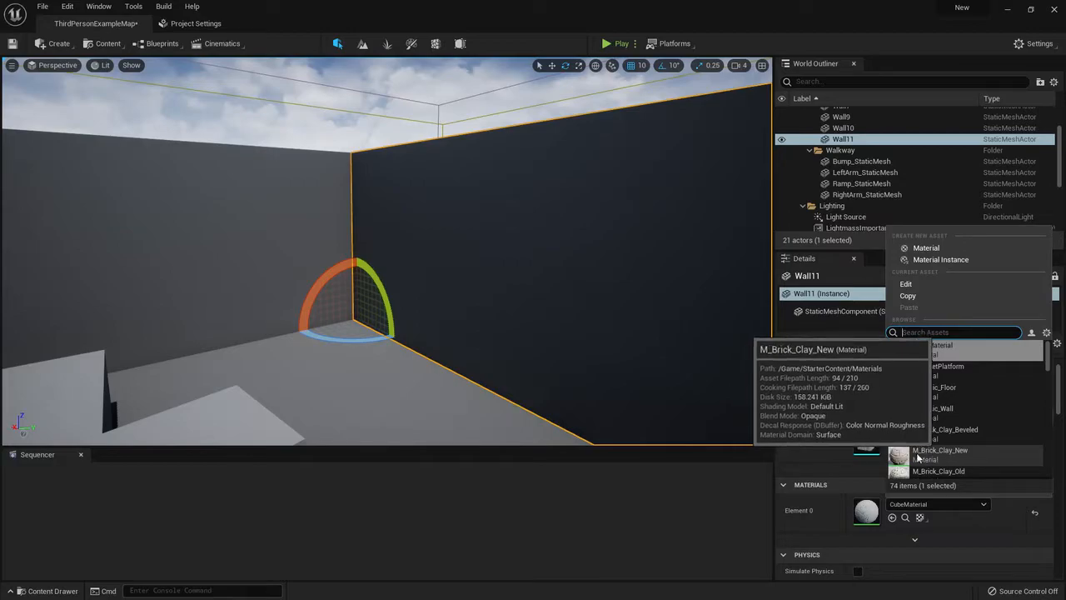
{"action": "left_click", "coordinate": [916, 458]}
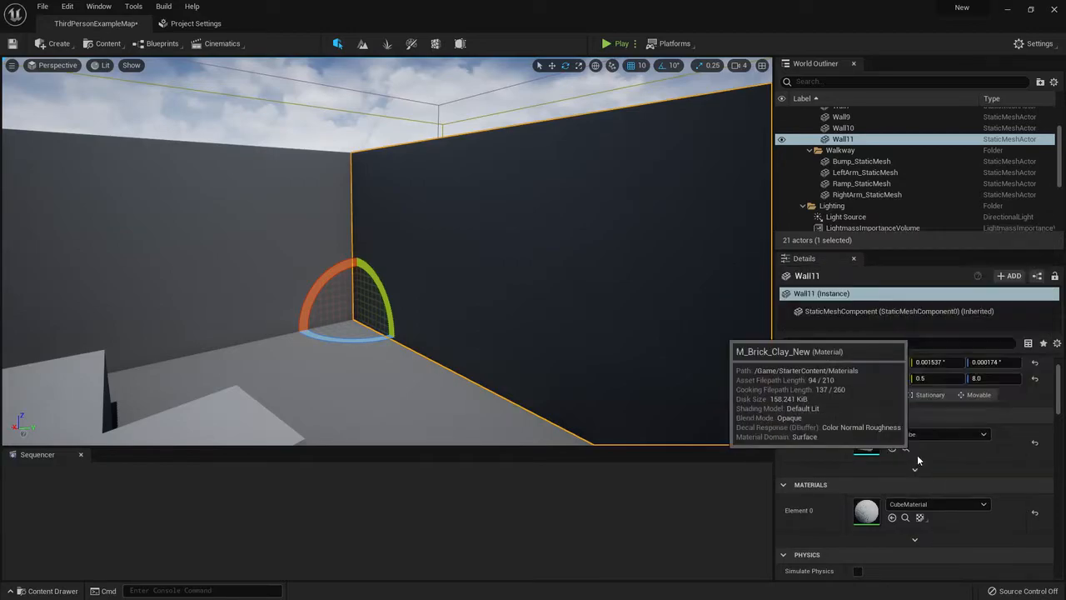
{"action": "right_click_drag", "start_coordinate": [588, 286], "coordinate": [533, 267]}
{"action": "key", "text": "s"}
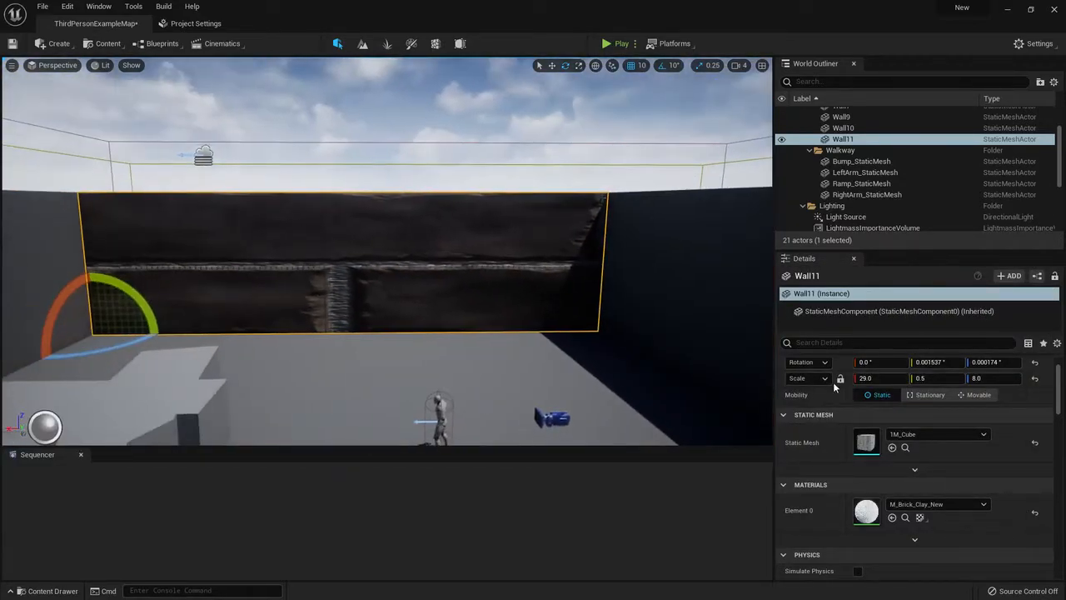
Assign the M_Basic_Floor material to Wall11 as Element 0 and view the wall from inside the arena.
{"action": "left_click", "coordinate": [911, 505]}
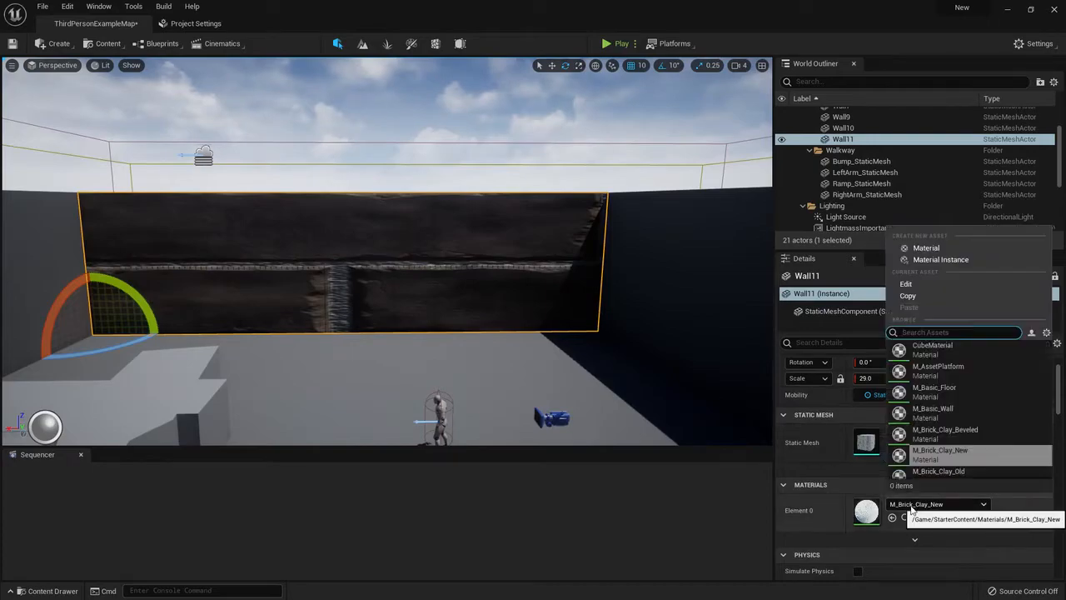
{"action": "left_click", "coordinate": [932, 388]}
{"action": "key", "text": "w"}
{"action": "right_click_drag", "start_coordinate": [533, 266], "coordinate": [155, 266]}
{"action": "key", "text": "s"}
Look through Wall11's physics, lighting, rendering, replication and actor properties.
{"action": "scroll", "coordinate": [888, 459], "scroll_direction": "down", "scroll_amount": 5}
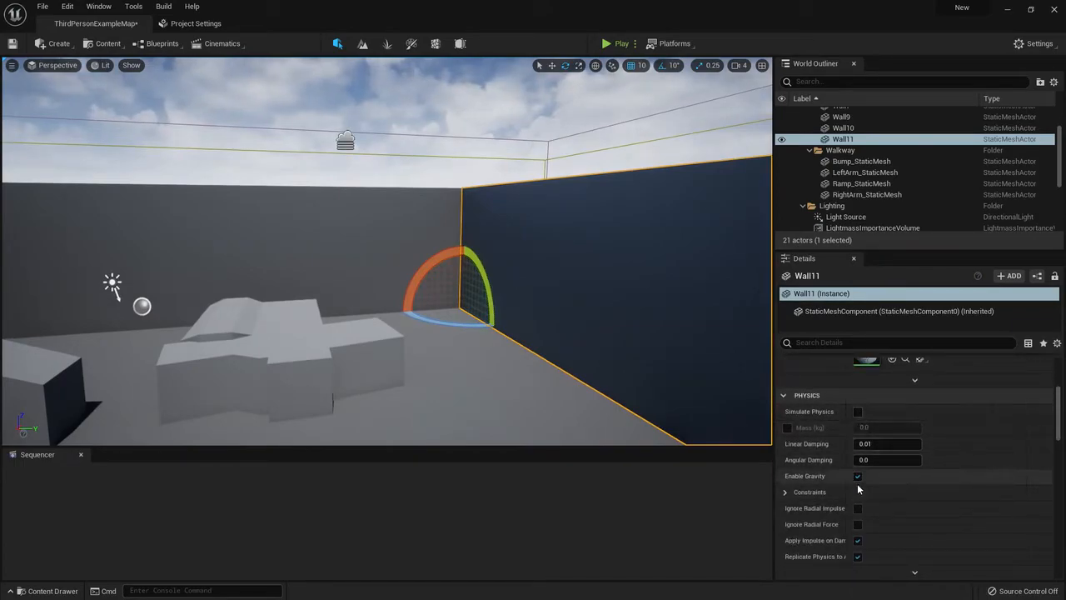
{"action": "scroll", "coordinate": [857, 483], "scroll_direction": "down", "scroll_amount": 10}
{"action": "scroll", "coordinate": [855, 480], "scroll_direction": "up", "scroll_amount": 2}
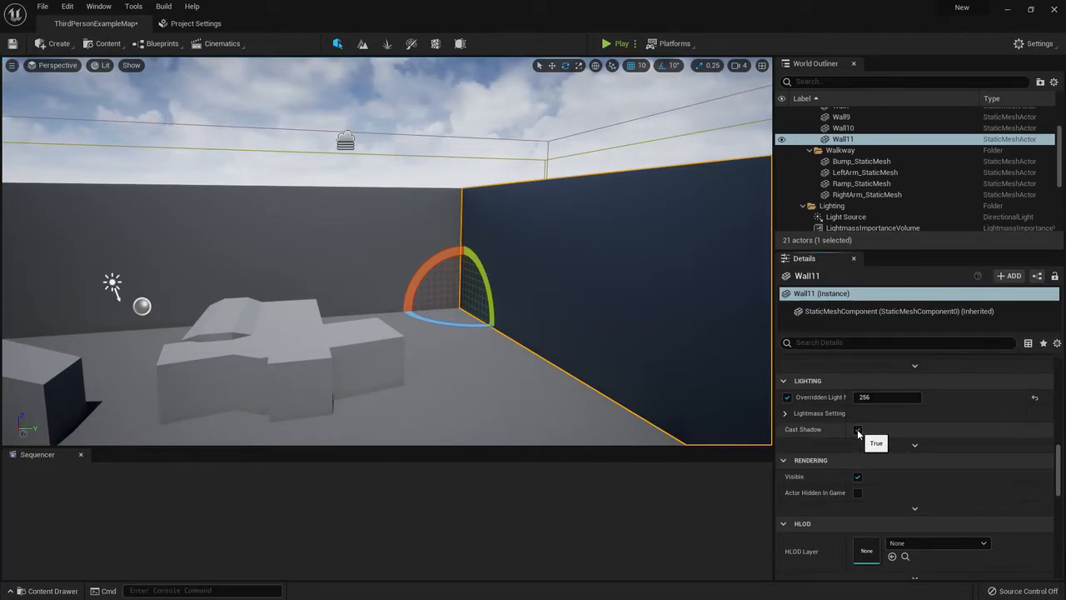
{"action": "scroll", "coordinate": [858, 438], "scroll_direction": "down", "scroll_amount": 8}
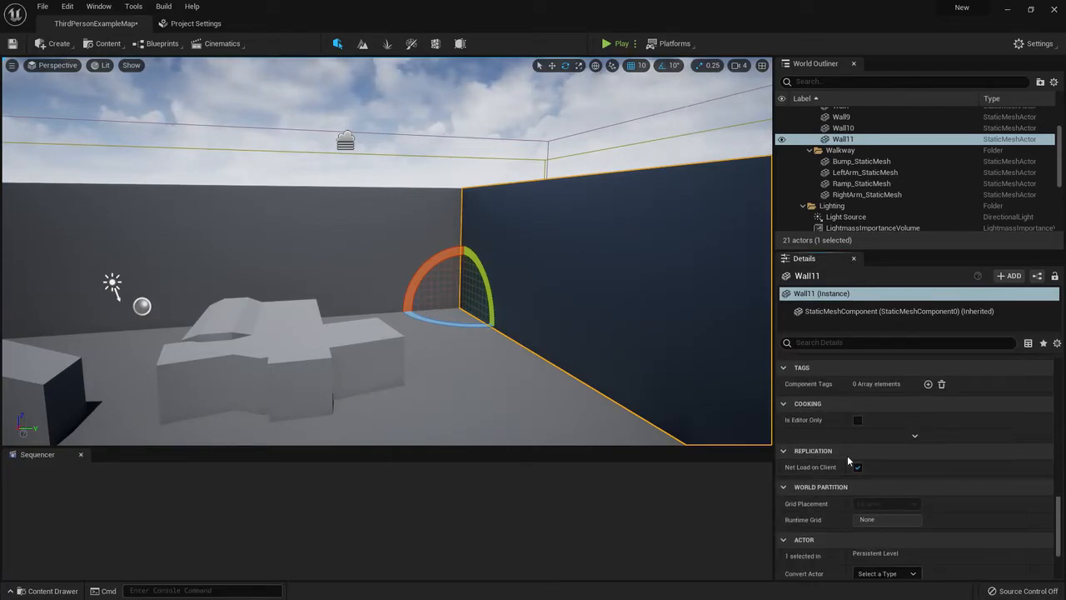
{"action": "scroll", "coordinate": [848, 459], "scroll_direction": "down", "scroll_amount": 4}
Expand the Mobile, Material Parameters and Asset User Data sections of Wall11's details.
{"action": "left_click", "coordinate": [804, 538]}
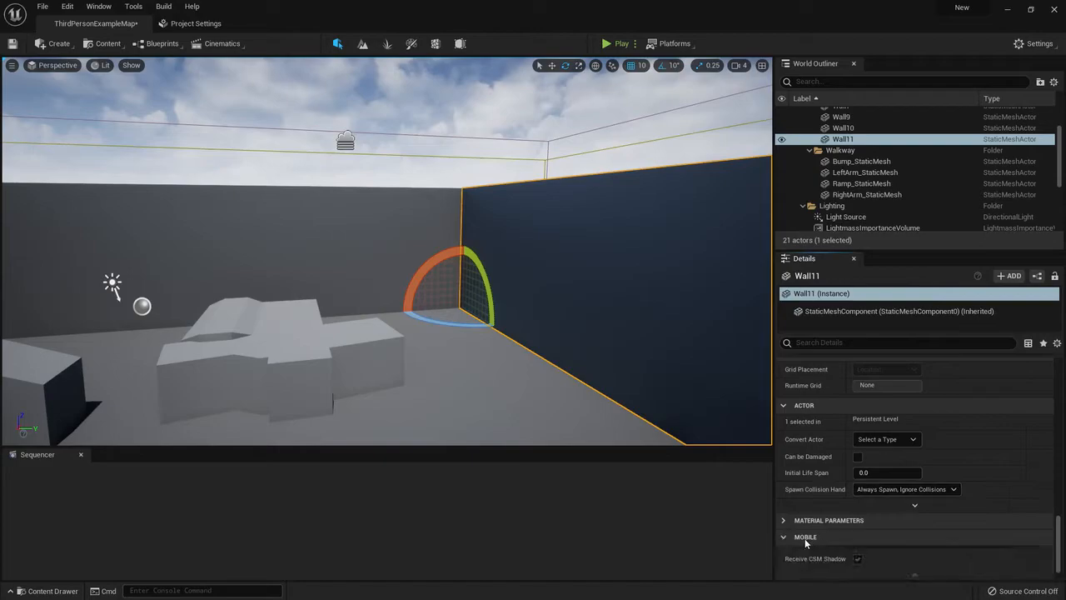
{"action": "left_click", "coordinate": [813, 519]}
{"action": "scroll", "coordinate": [848, 487], "scroll_direction": "down", "scroll_amount": 2}
{"action": "left_click", "coordinate": [822, 554]}
{"action": "scroll", "coordinate": [823, 554], "scroll_direction": "down", "scroll_amount": 1}
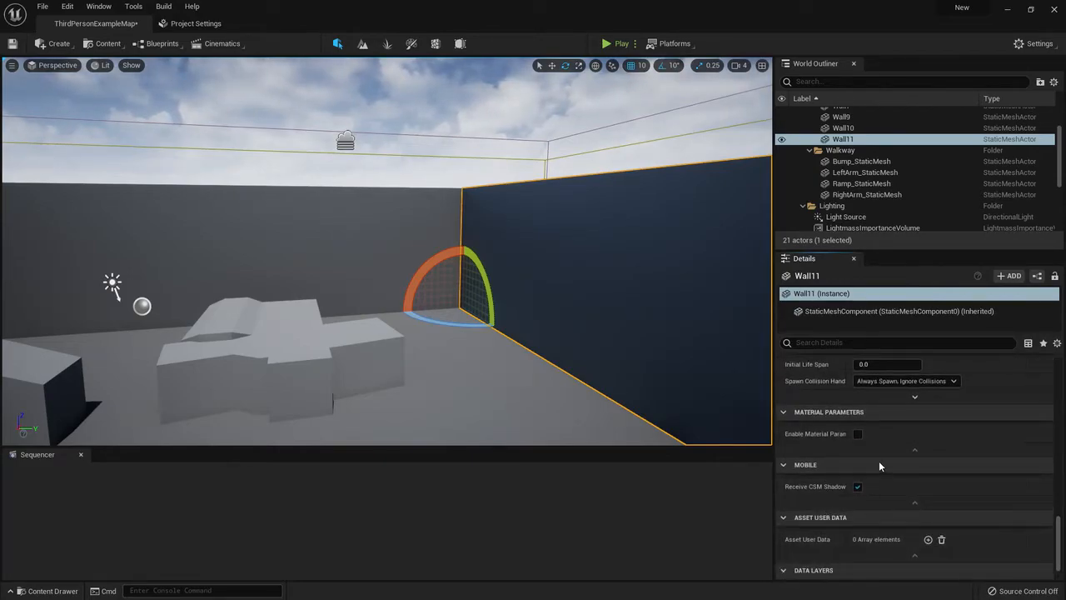
Review Wall11's collision and physics settings again and return to its static mesh and material sections.
{"action": "scroll", "coordinate": [878, 462], "scroll_direction": "up", "scroll_amount": 12}
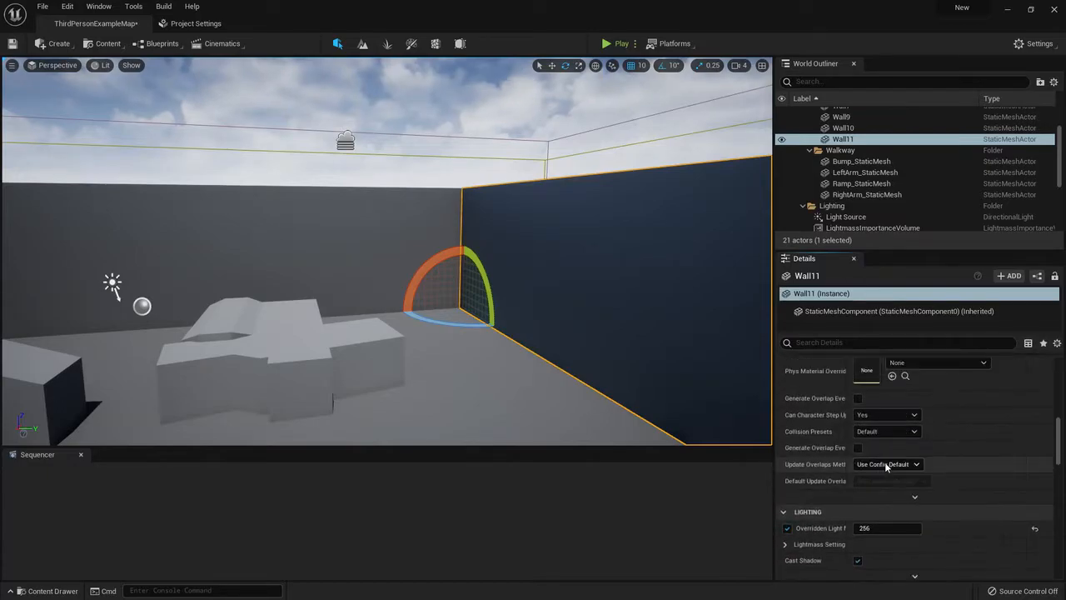
{"action": "scroll", "coordinate": [908, 464], "scroll_direction": "up", "scroll_amount": 8}
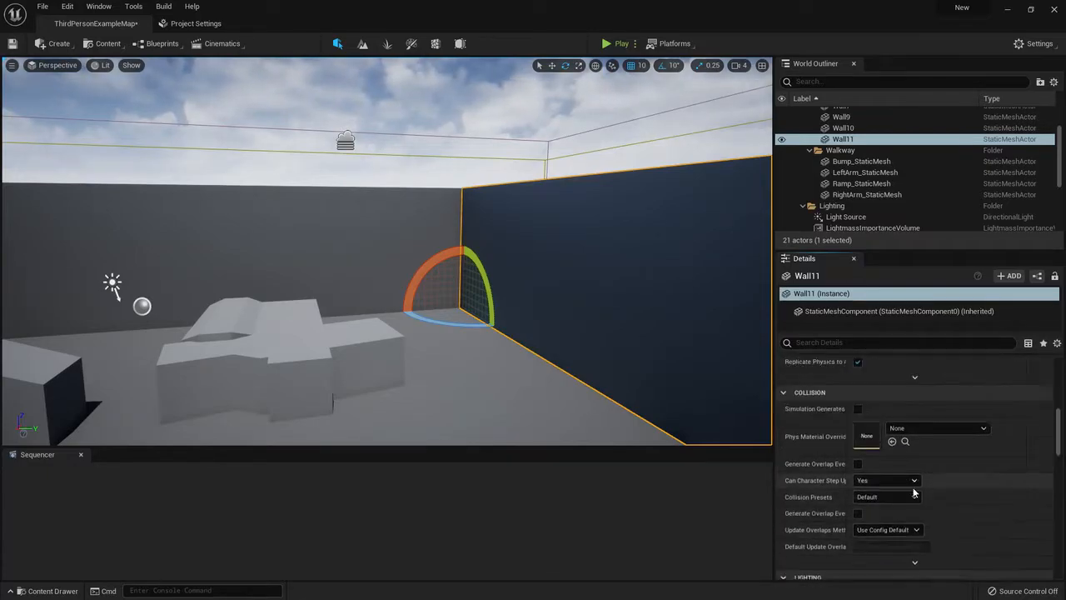
{"action": "scroll", "coordinate": [919, 498], "scroll_direction": "down", "scroll_amount": 3}
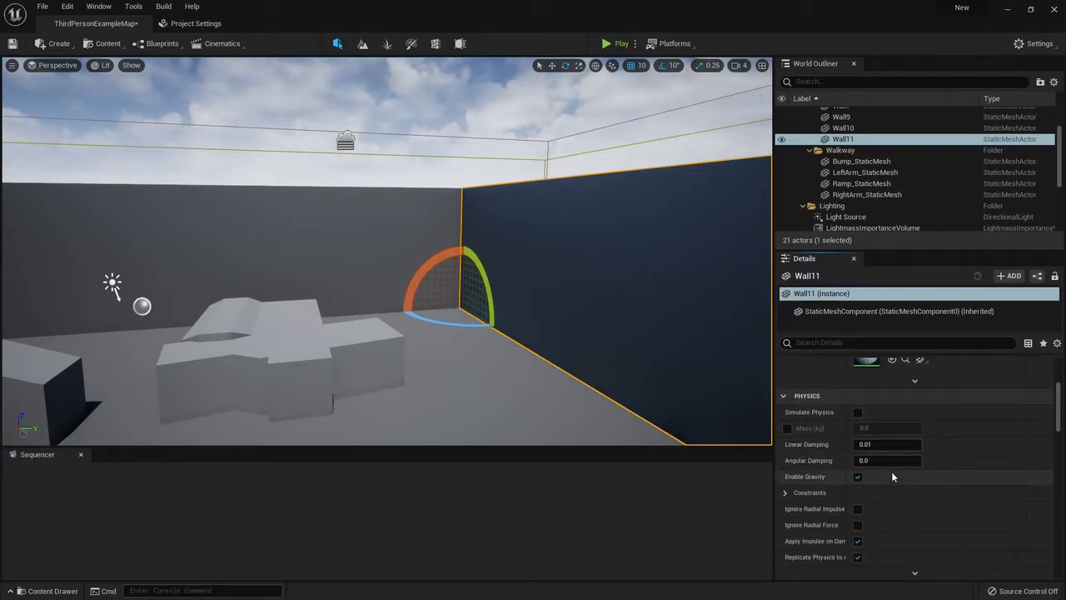
{"action": "scroll", "coordinate": [889, 473], "scroll_direction": "up", "scroll_amount": 5}
{"action": "scroll", "coordinate": [895, 463], "scroll_direction": "down", "scroll_amount": 2}
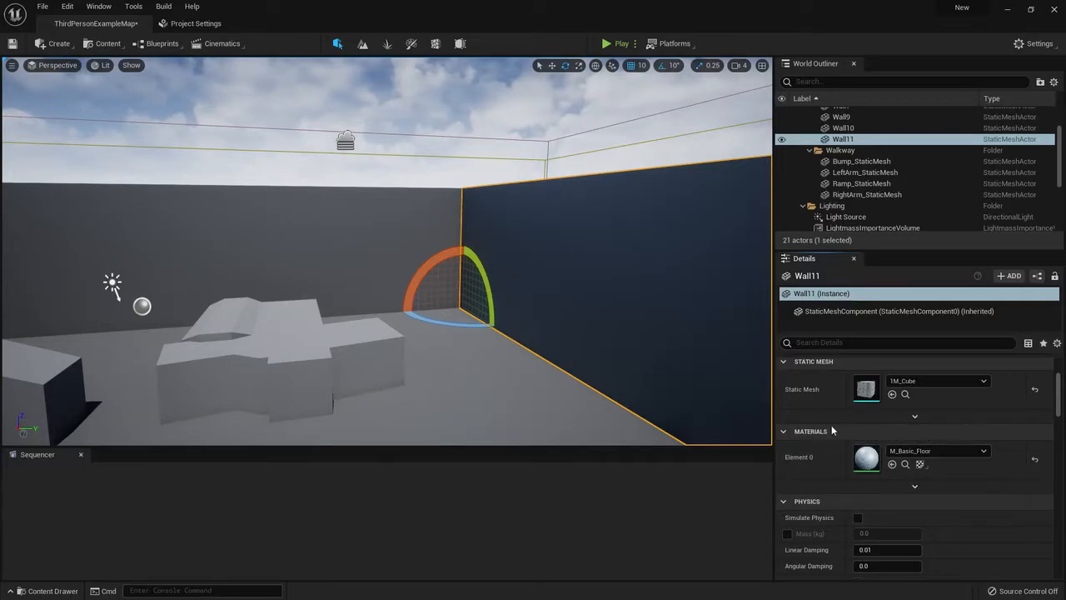
Play the level in the editor, run and jump the character over the walkway blocks, and stop the session.
{"action": "key", "text": "s"}
{"action": "right_click_drag", "start_coordinate": [598, 324], "coordinate": [486, 129]}
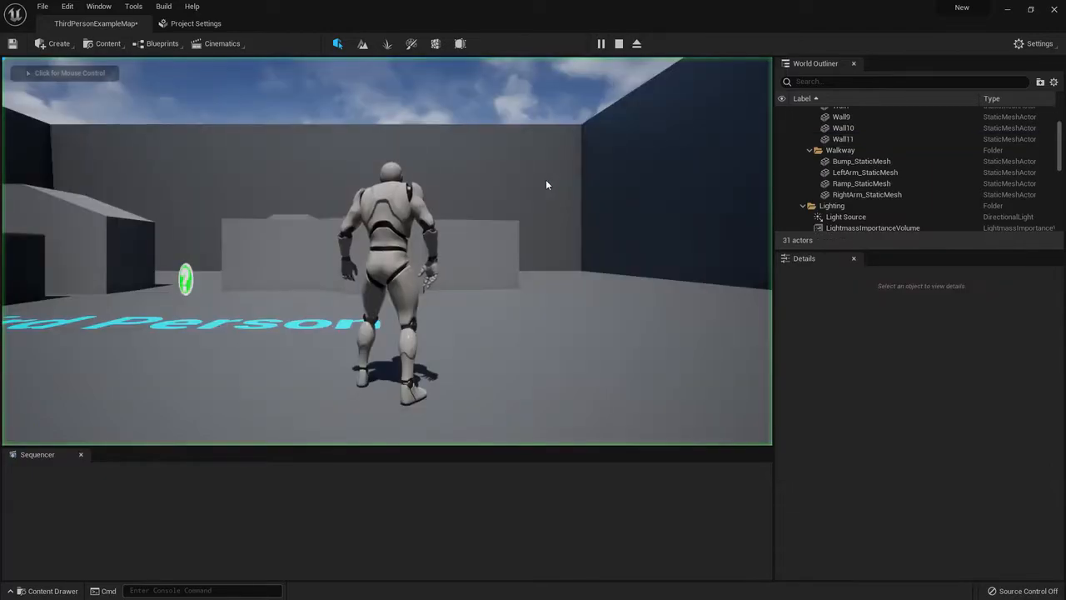
{"action": "left_click", "coordinate": [547, 179]}
{"action": "key", "text": "w"}
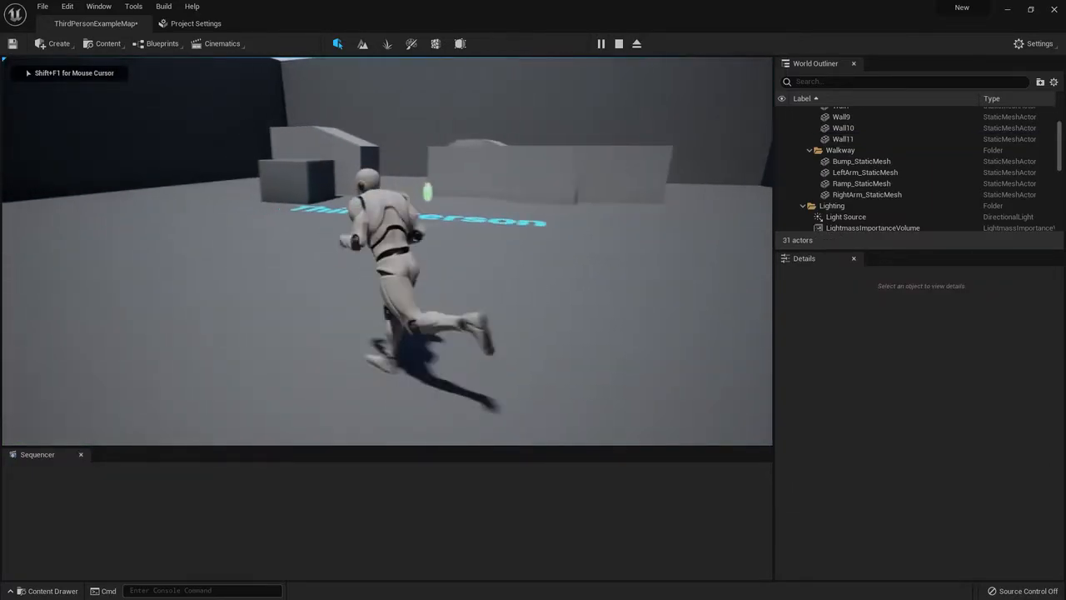
{"action": "key", "text": "space"}
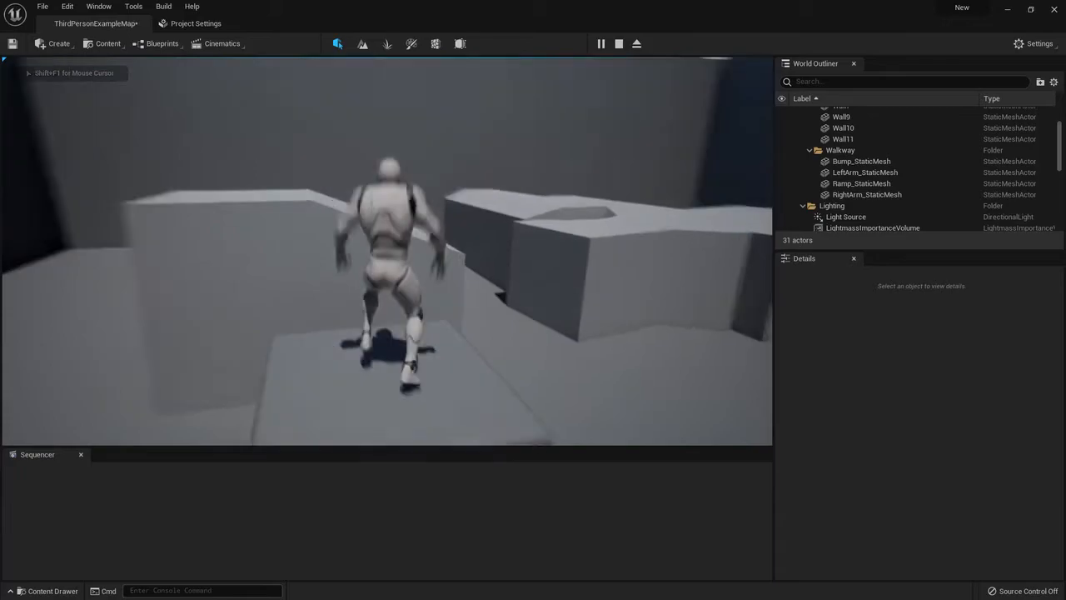
{"action": "key", "text": "space"}
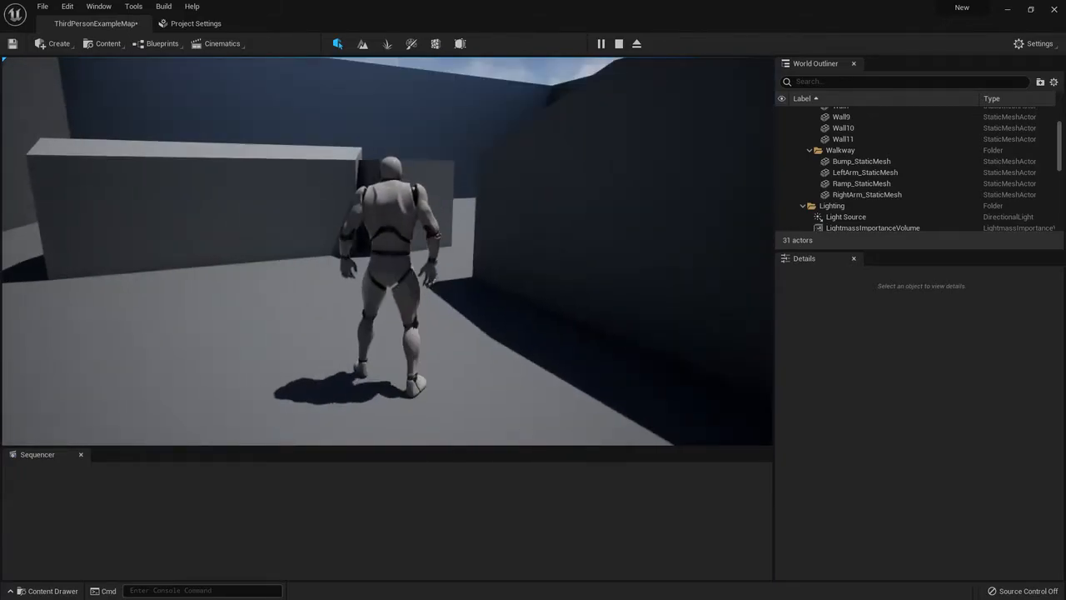
{"action": "key", "text": "Escape"}
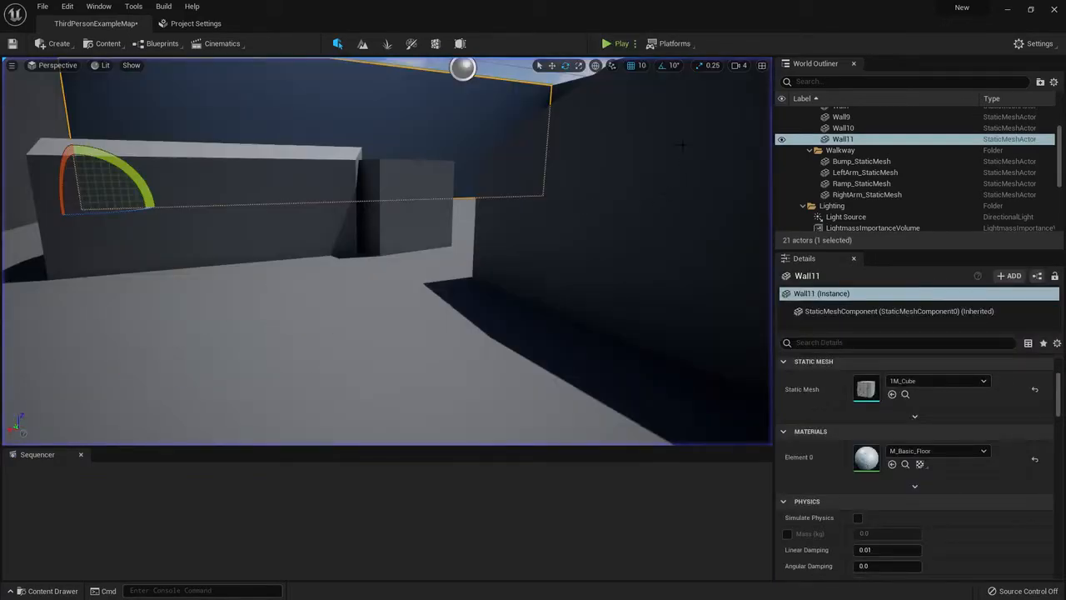
Check the available target platforms and the content management options for Android.
{"action": "left_click", "coordinate": [674, 42]}
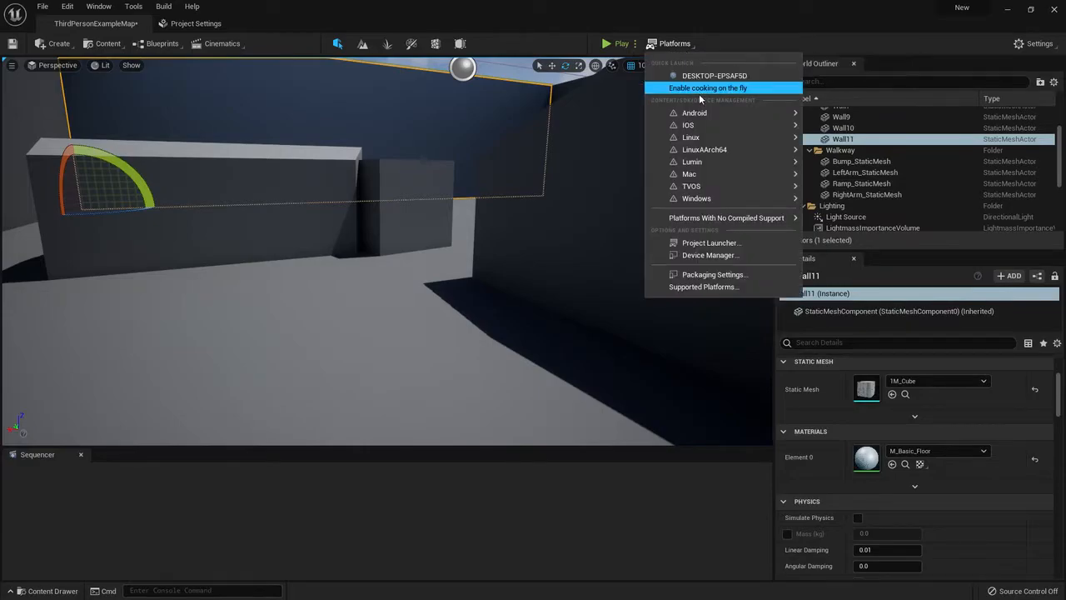
{"action": "mouse_move", "coordinate": [711, 116]}
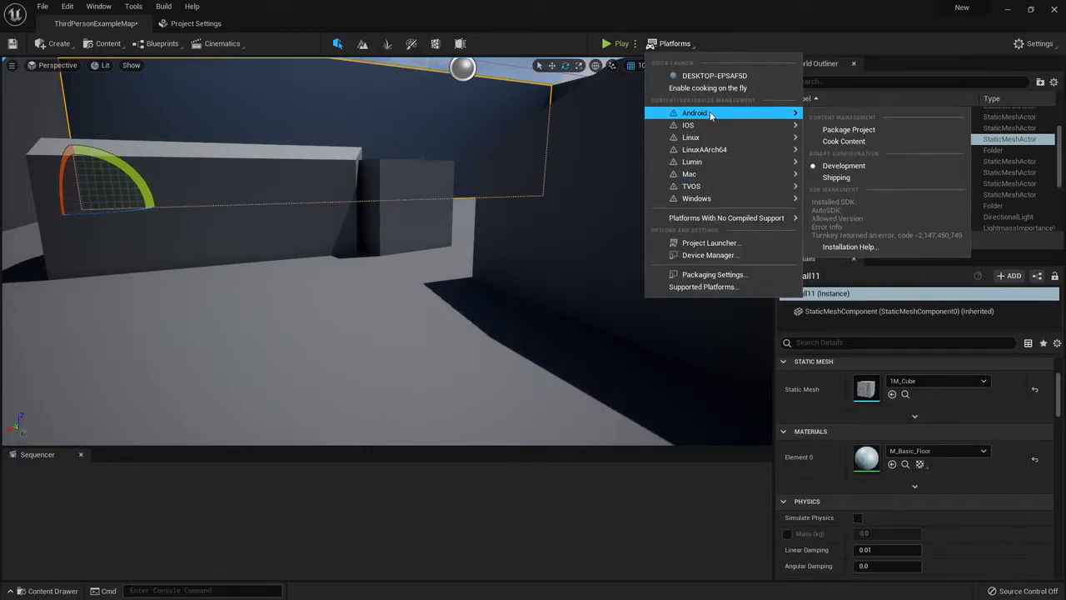
View the whole arena in game view without editor icons and restore the normal editor view.
{"action": "right_click_drag", "start_coordinate": [557, 172], "coordinate": [408, 150]}
{"action": "key", "text": "g"}
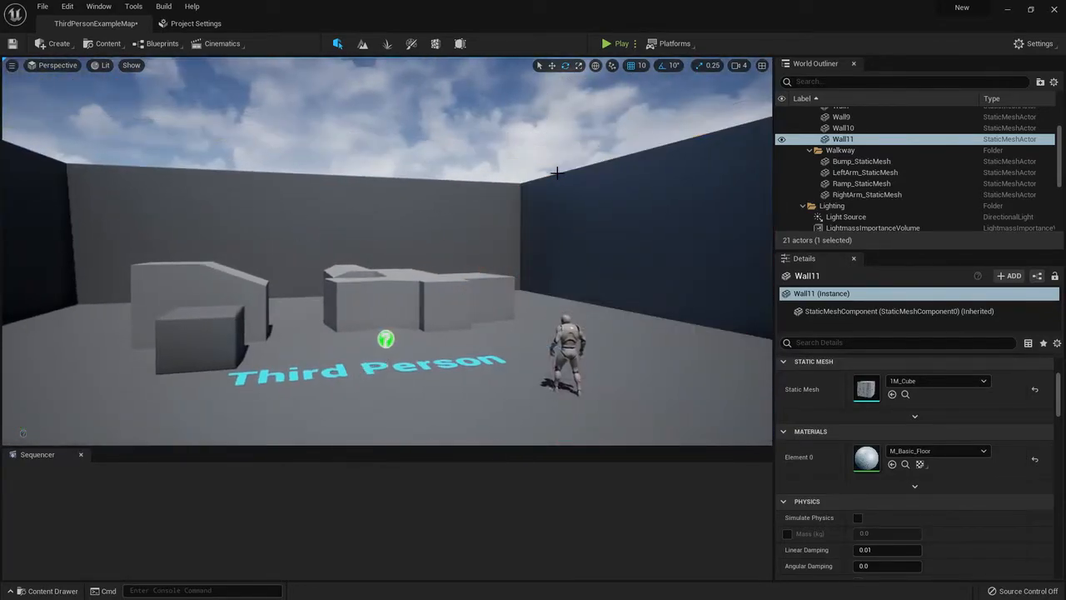
{"action": "key", "text": "g"}
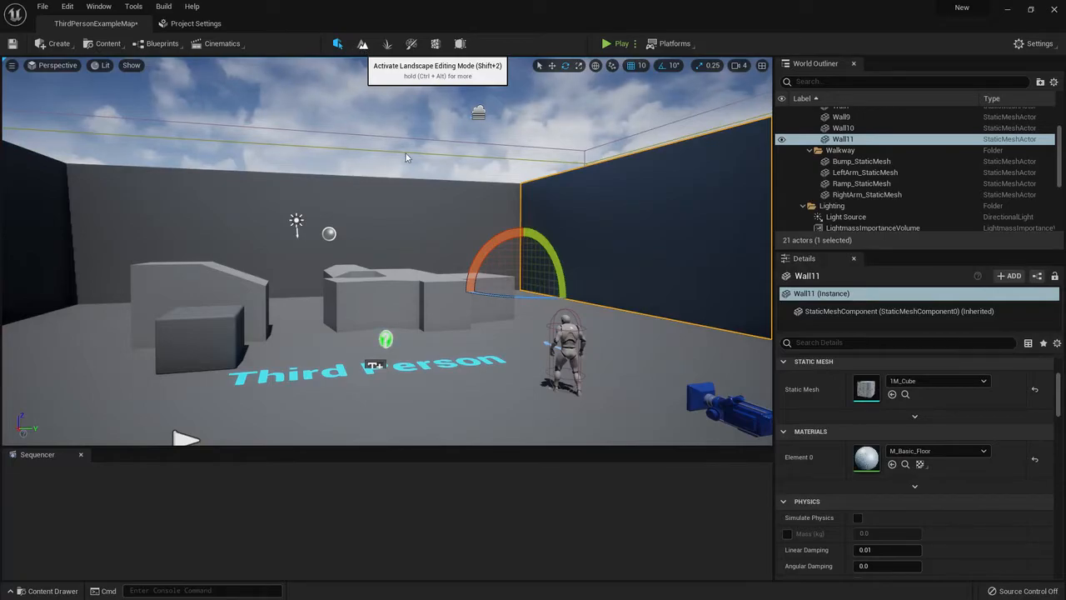
Switch to Landscape mode to view its new landscape settings, and return to Select mode.
{"action": "key", "text": "shift+2"}
{"action": "right_click_drag", "start_coordinate": [485, 147], "coordinate": [498, 171]}
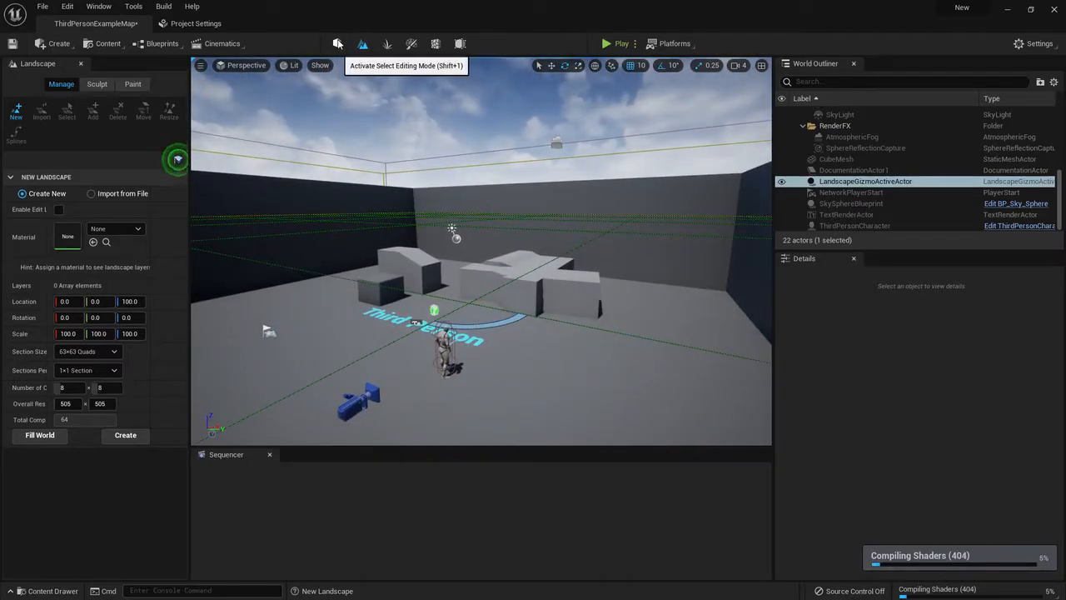
{"action": "left_click", "coordinate": [338, 44]}
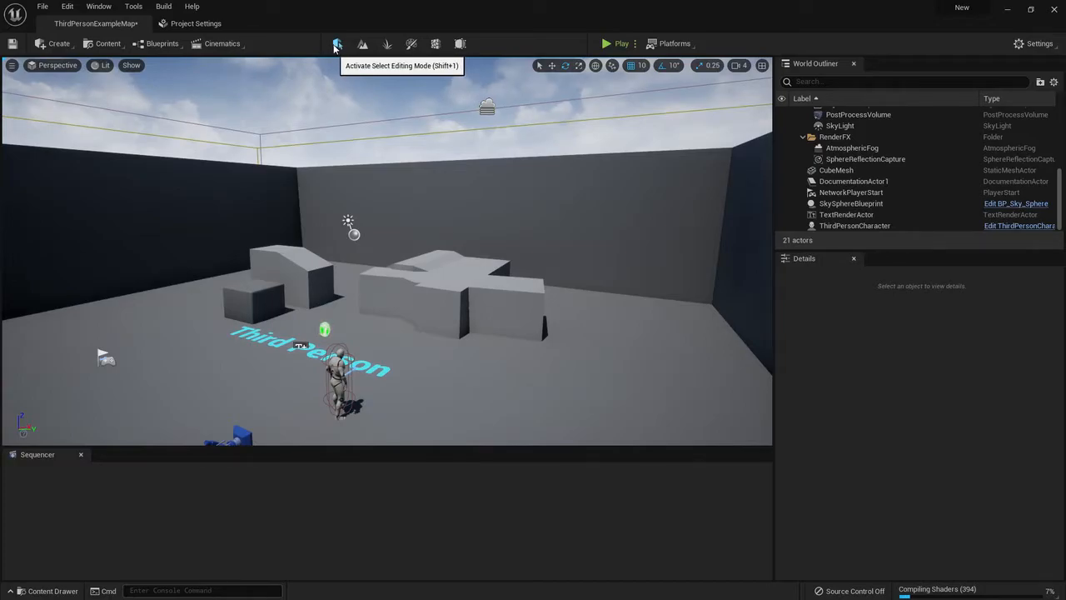
Try selecting actors directly in the viewport: RightArm_StaticMesh, the neighbouring walkway block and Wall10.
{"action": "left_click", "coordinate": [450, 274]}
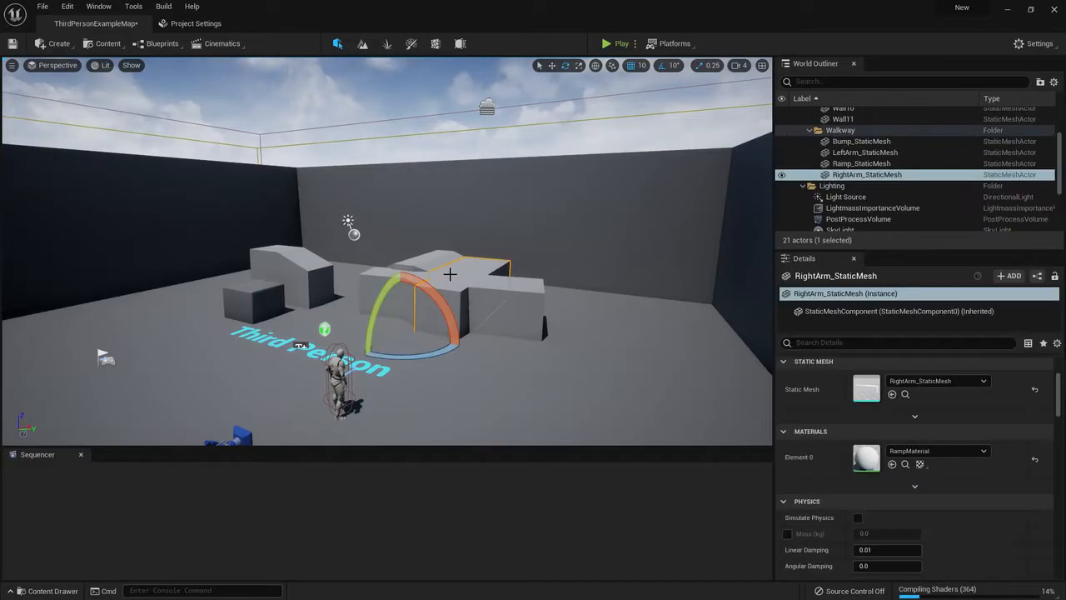
{"action": "left_click", "coordinate": [501, 314]}
{"action": "left_click", "coordinate": [287, 246]}
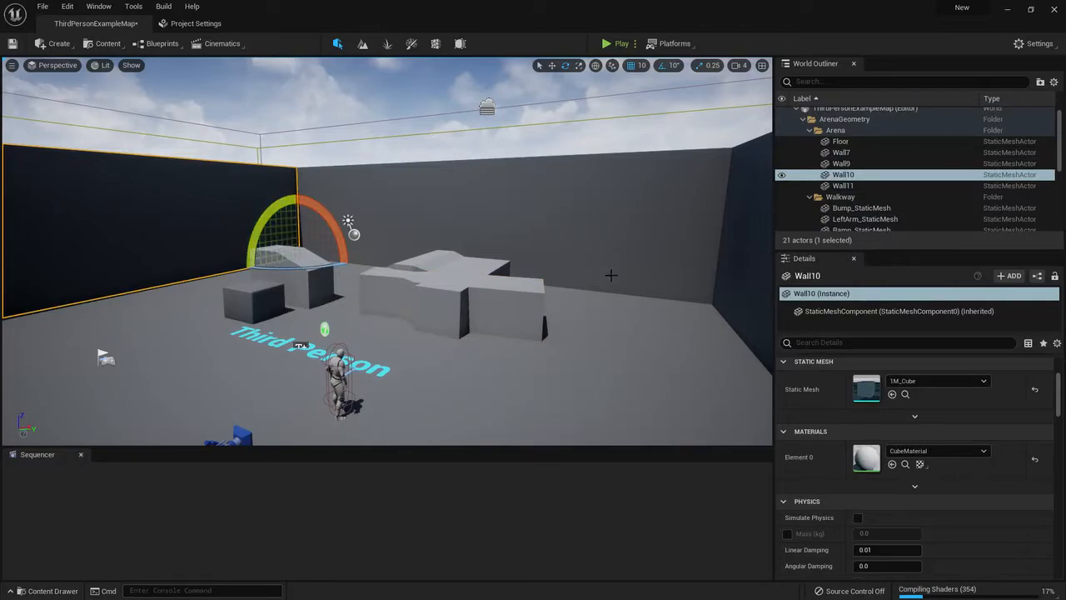
Activate Landscape mode again and view the new landscape's preview grid from above the arena.
{"action": "left_click", "coordinate": [363, 43]}
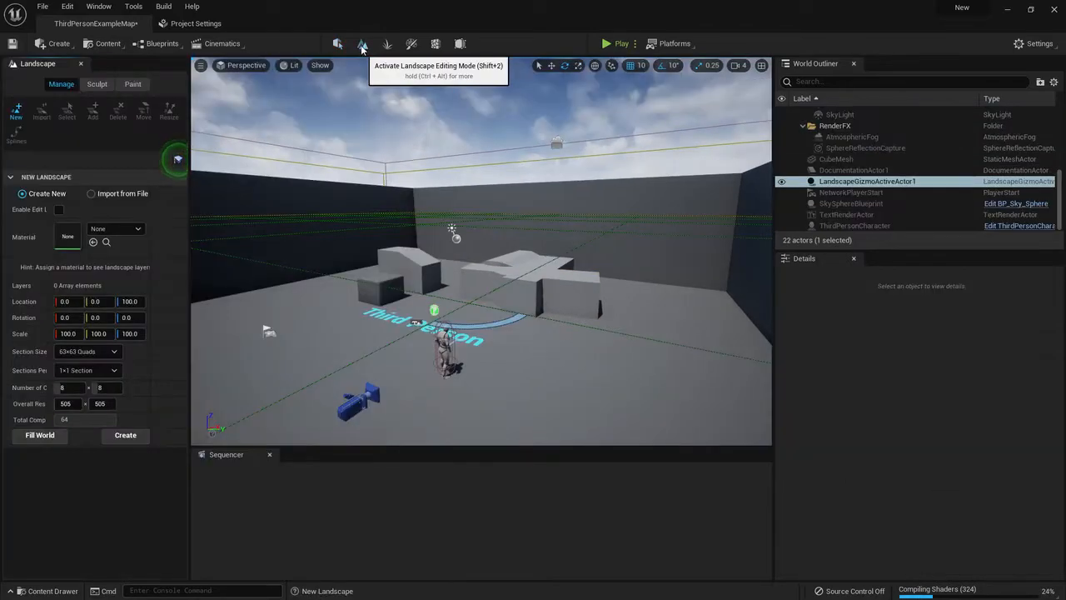
{"action": "right_click_drag", "start_coordinate": [464, 178], "coordinate": [518, 159]}
{"action": "key", "text": "s"}
{"action": "key", "text": "w"}
{"action": "key", "text": "w"}
{"action": "right_click_drag", "start_coordinate": [462, 203], "coordinate": [544, 207]}
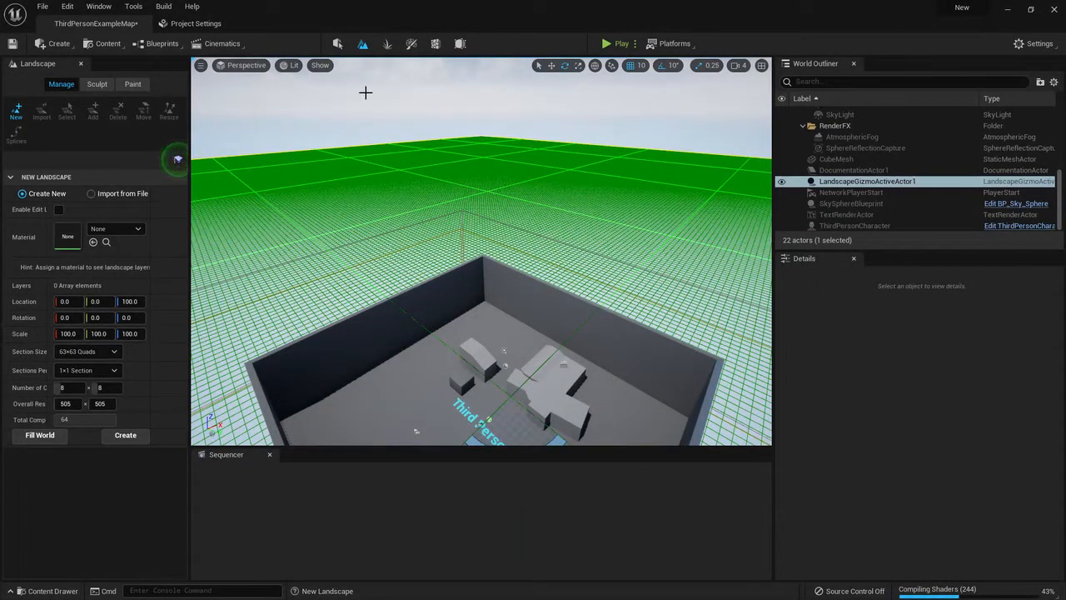
Switch to Foliage mode to view its paint tools and bring the view back inside the arena.
{"action": "left_click", "coordinate": [387, 44]}
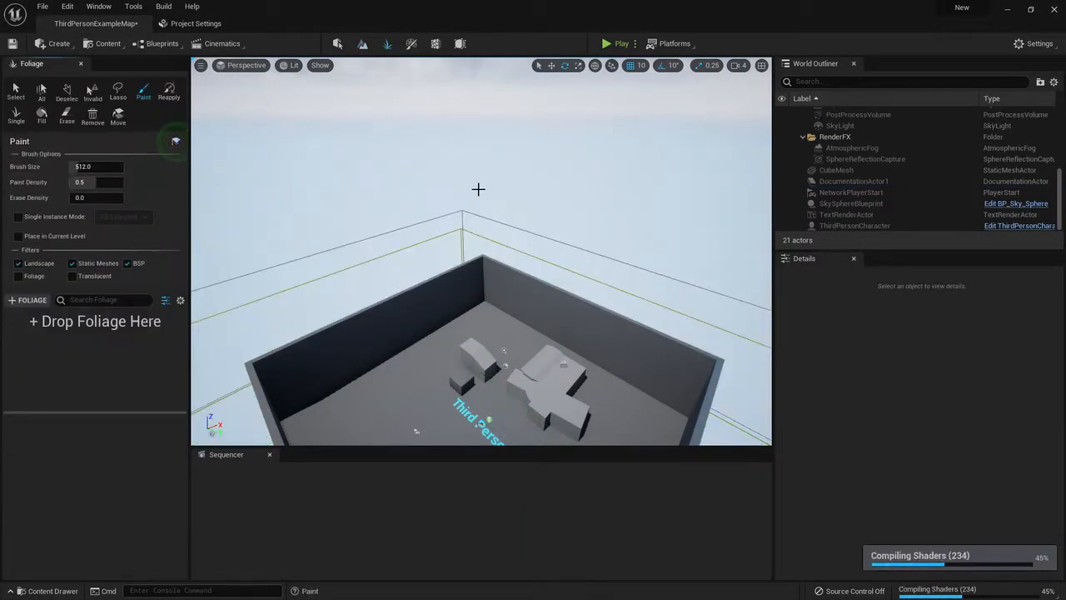
{"action": "key", "text": "w"}
{"action": "mouse_move", "coordinate": [485, 300]}
{"action": "right_mouse_down"}
{"action": "mouse_move", "coordinate": [520, 342]}
{"action": "mouse_move", "coordinate": [567, 321]}
{"action": "mouse_move", "coordinate": [495, 295]}
{"action": "right_mouse_up"}
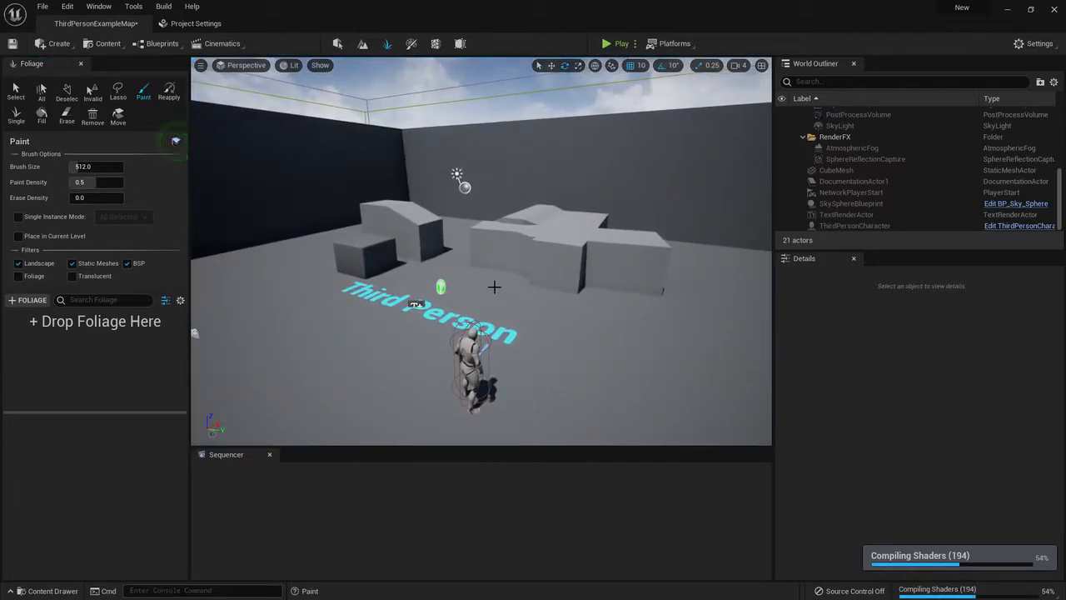
Look at the Mesh Paint and Fracture modes in turn, and switch to Brush Editing mode.
{"action": "left_click", "coordinate": [411, 43]}
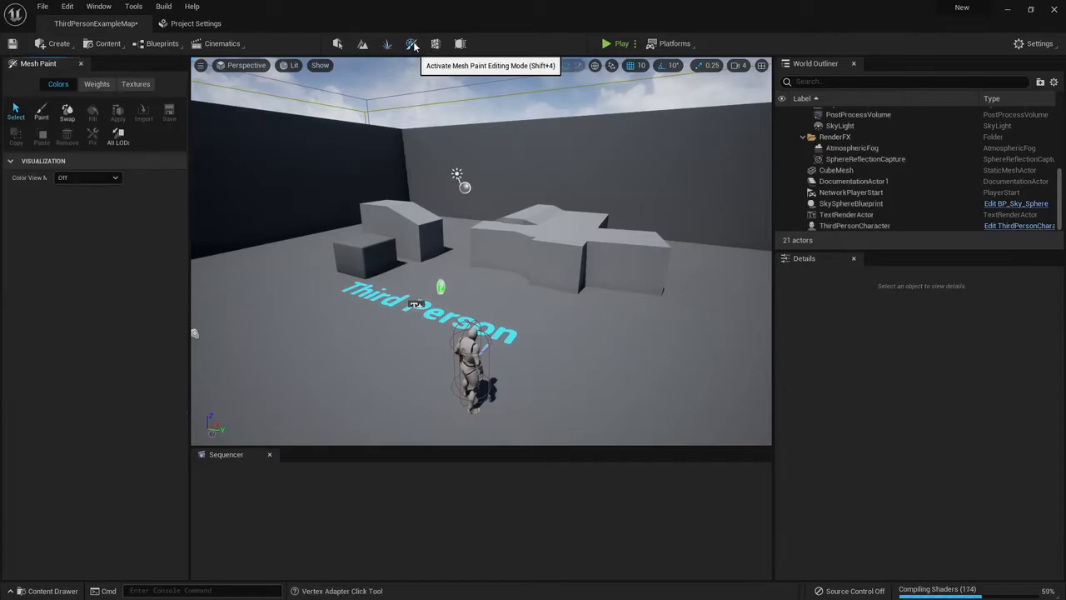
{"action": "left_click", "coordinate": [435, 45]}
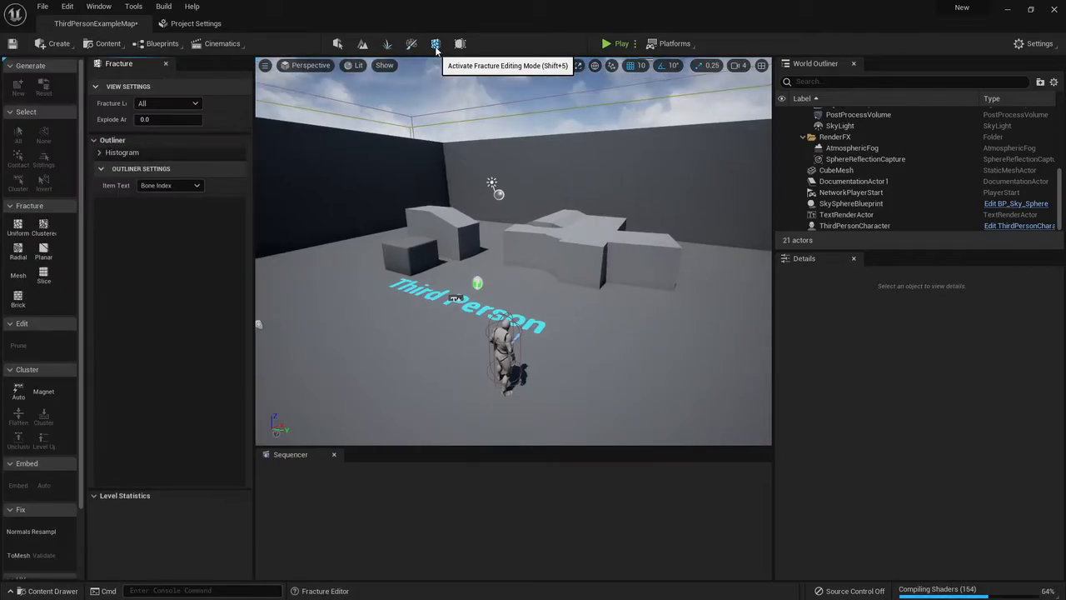
{"action": "left_click", "coordinate": [459, 45]}
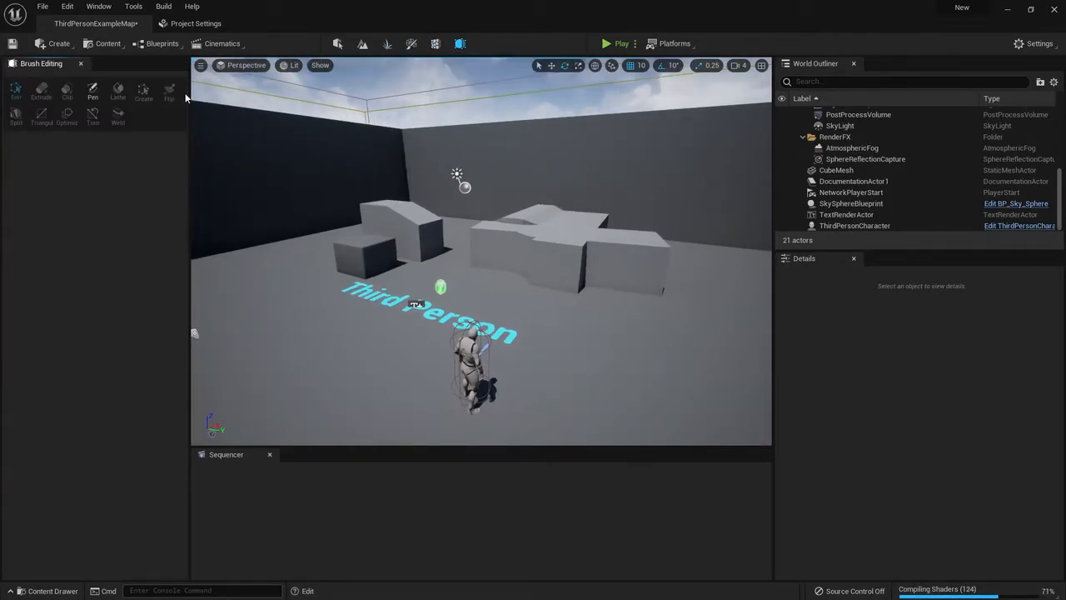
Select LeftArm_StaticMesh, RightArm_StaticMesh and the sky sphere in Brush Editing mode, and return to Select mode.
{"action": "right_click_drag", "start_coordinate": [444, 205], "coordinate": [522, 322]}
{"action": "left_click", "coordinate": [485, 277]}
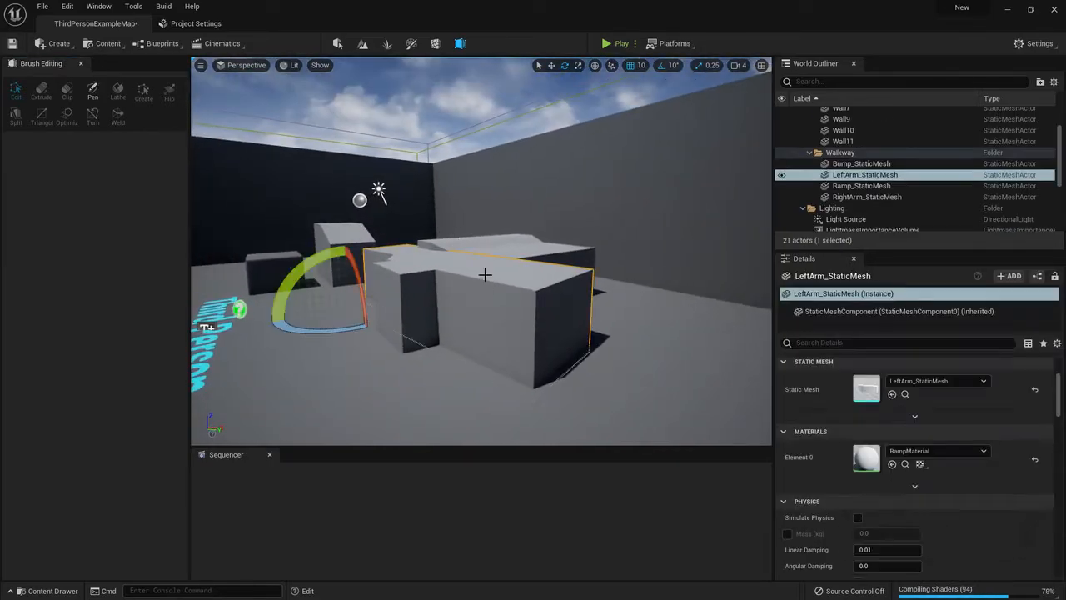
{"action": "right_click_drag", "start_coordinate": [525, 267], "coordinate": [519, 245]}
{"action": "left_click", "coordinate": [517, 272]}
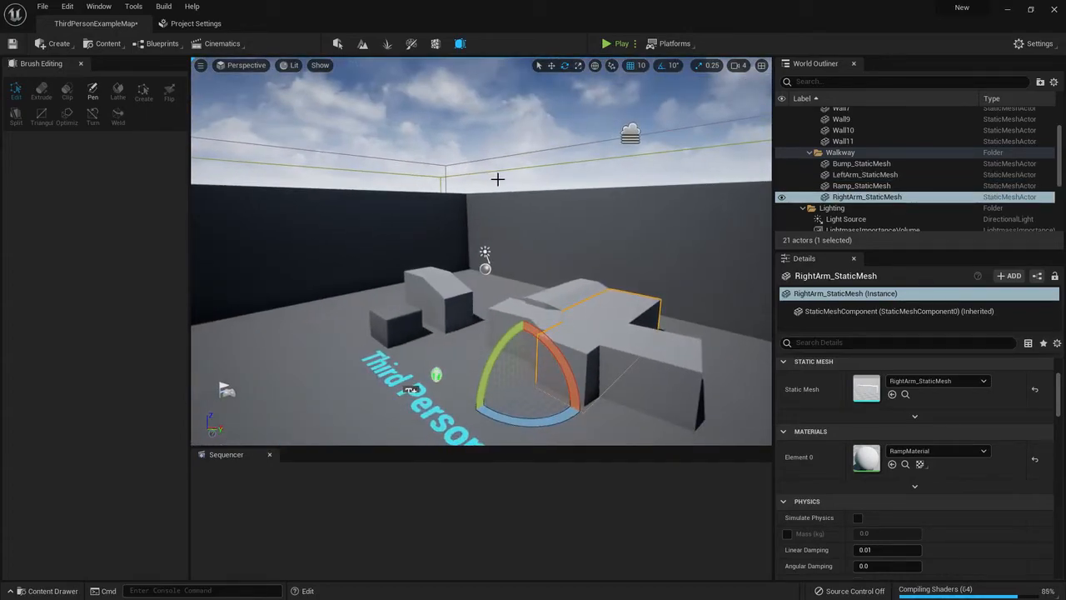
{"action": "left_click", "coordinate": [497, 180]}
{"action": "left_click", "coordinate": [338, 44]}
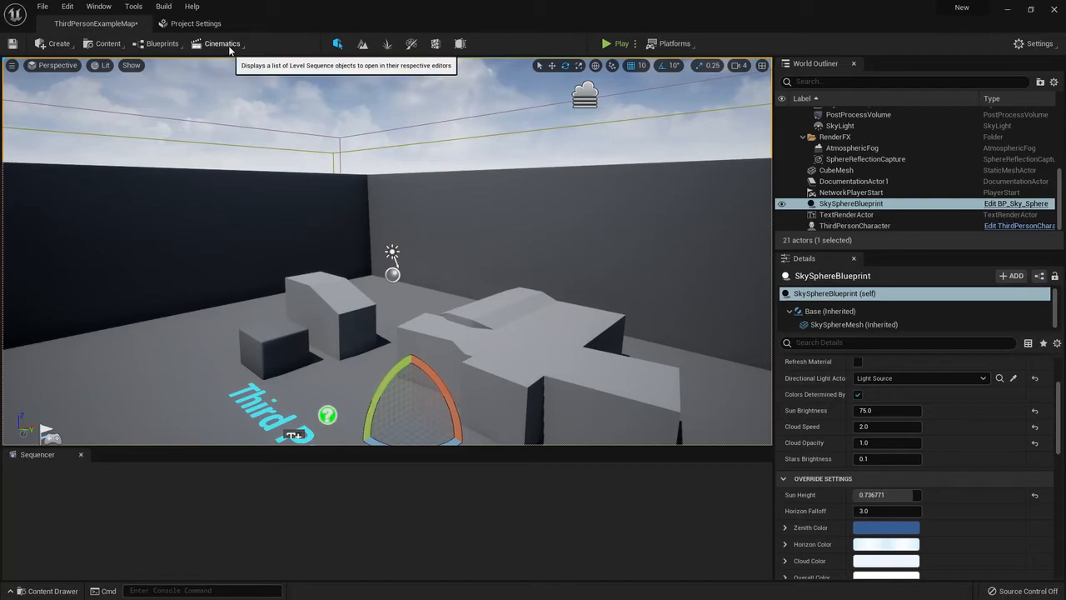
Save the current level, ThirdPersonExampleMap.
{"action": "left_click", "coordinate": [14, 45]}
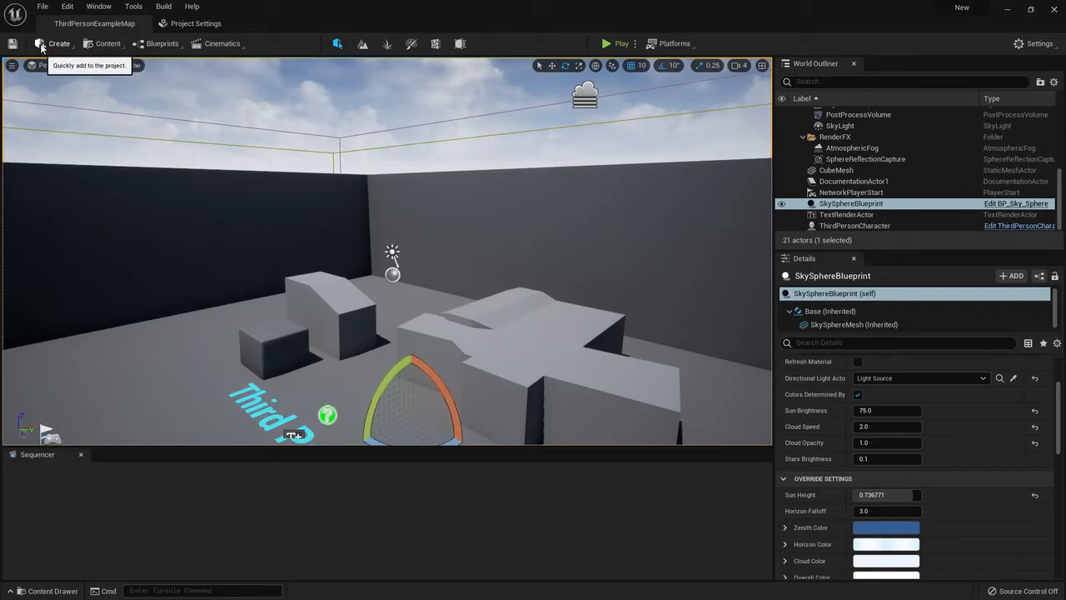
{"action": "left_click", "coordinate": [13, 44]}
{"action": "left_click", "coordinate": [12, 44]}
{"action": "left_click", "coordinate": [11, 45]}
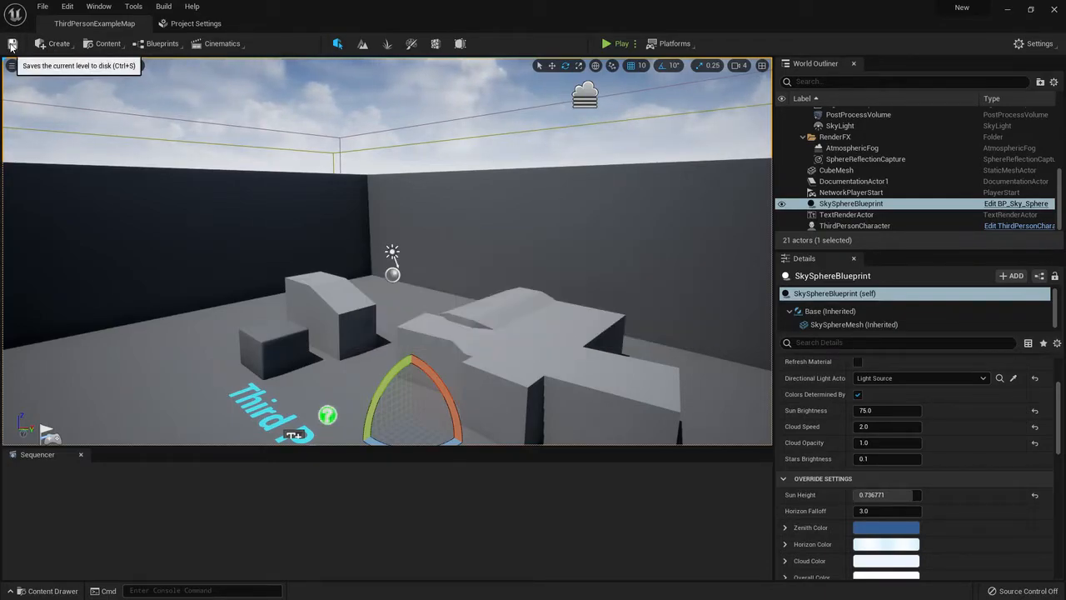
Place a point light in the level in front of the arena's dark wall.
{"action": "left_click", "coordinate": [59, 45]}
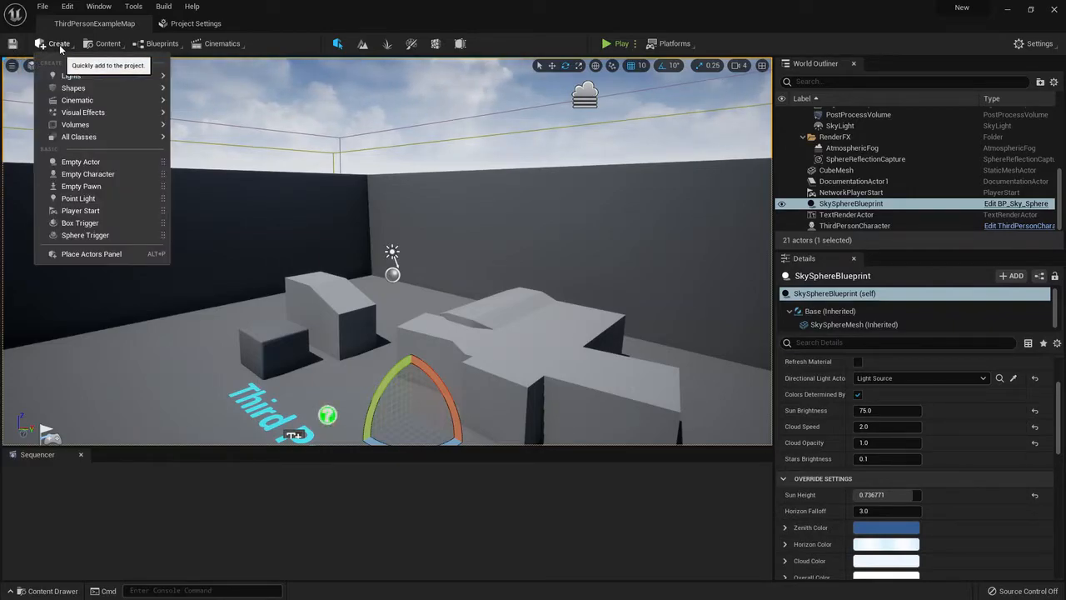
{"action": "mouse_move", "coordinate": [75, 79]}
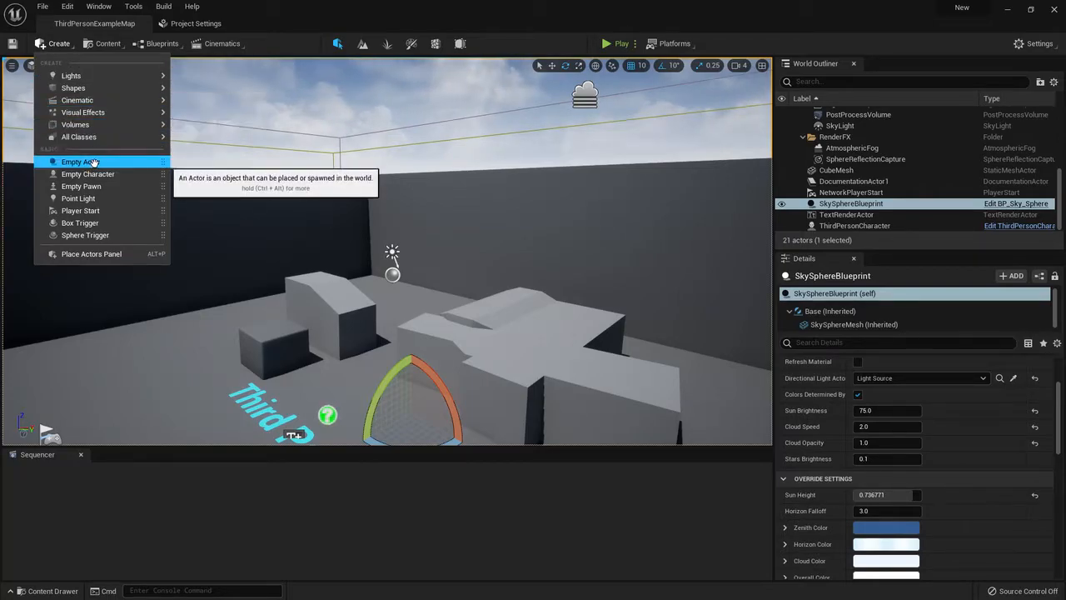
{"action": "mouse_move", "coordinate": [151, 77]}
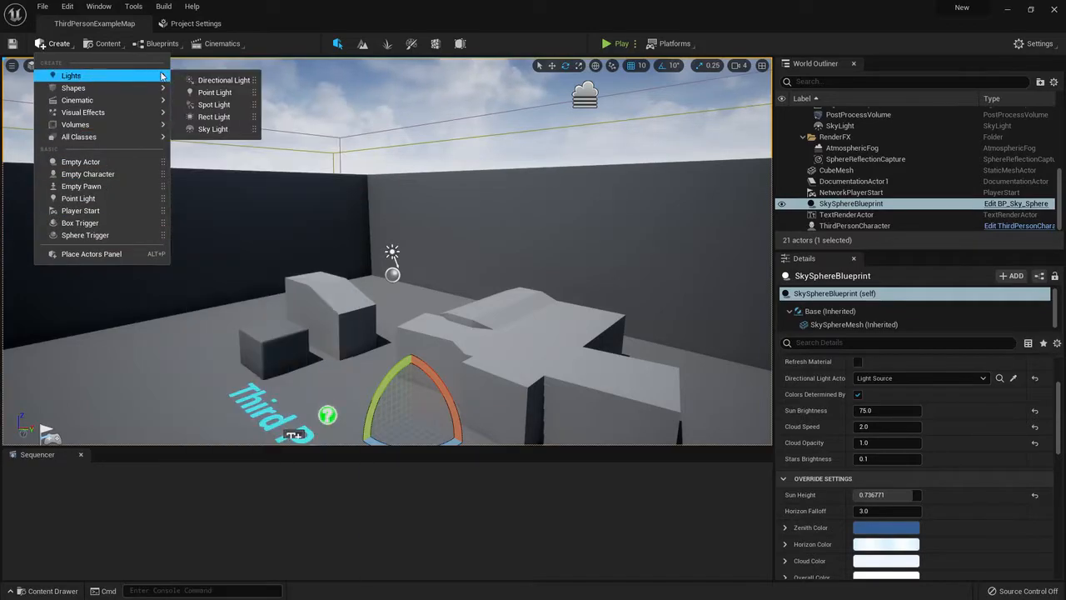
{"action": "left_click_drag", "start_coordinate": [215, 93], "coordinate": [269, 229]}
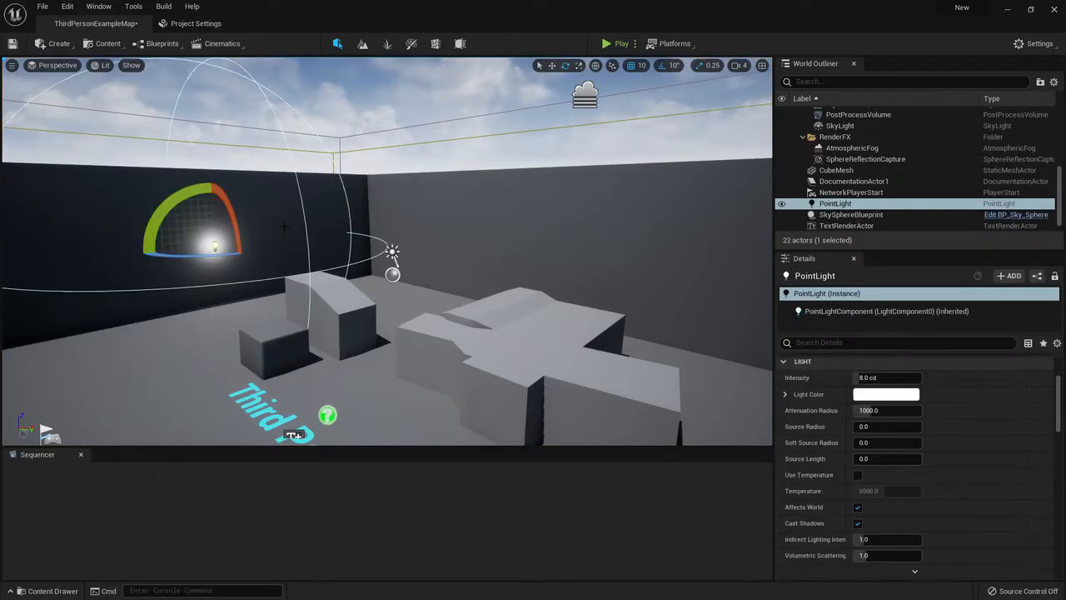
{"action": "right_click_drag", "start_coordinate": [343, 210], "coordinate": [324, 205]}
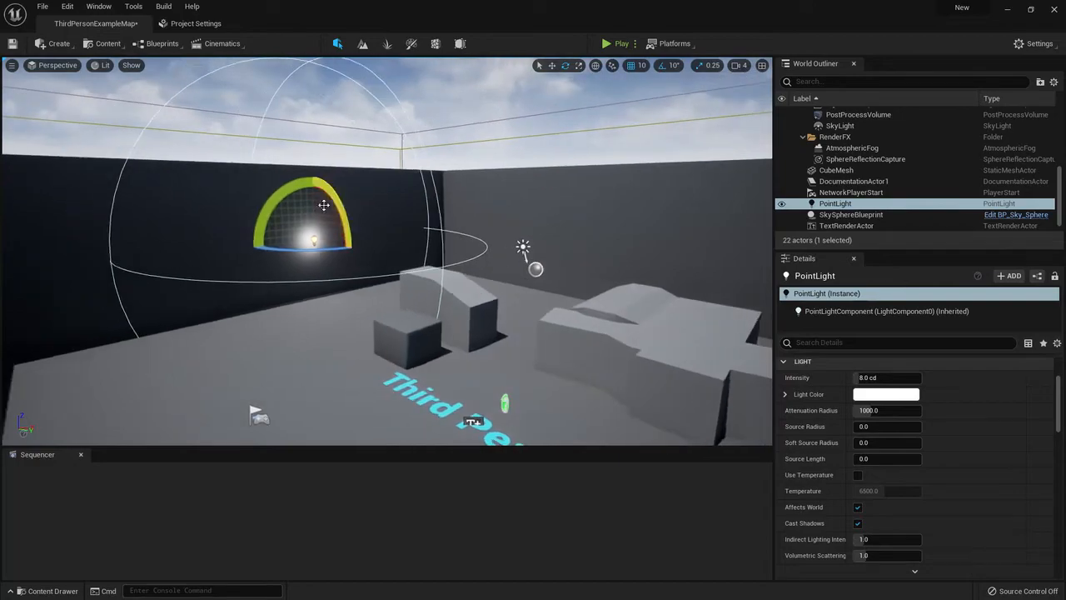
Place a cube shape on the arena floor near the player start and switch to the Rotate tool.
{"action": "left_click", "coordinate": [65, 47]}
{"action": "mouse_move", "coordinate": [130, 93]}
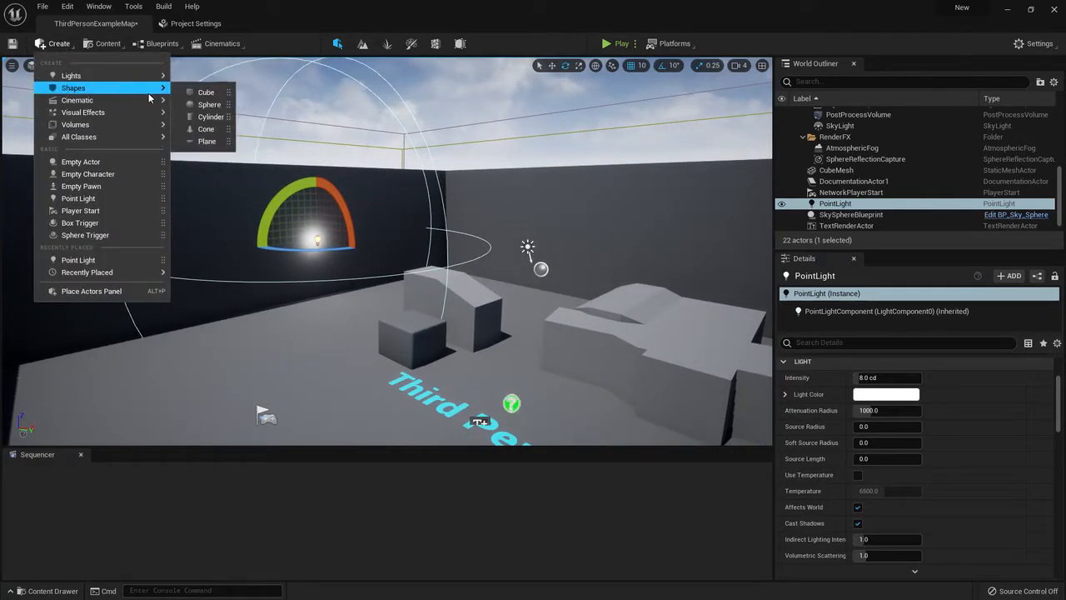
{"action": "left_click_drag", "start_coordinate": [219, 94], "coordinate": [327, 301]}
{"action": "left_click_drag", "start_coordinate": [335, 353], "coordinate": [345, 331]}
{"action": "key", "text": "e"}
Open Content Browser 1 and look through the Geometry, Mannequin, StarterContent and ThirdPerson folders.
{"action": "left_click", "coordinate": [108, 43]}
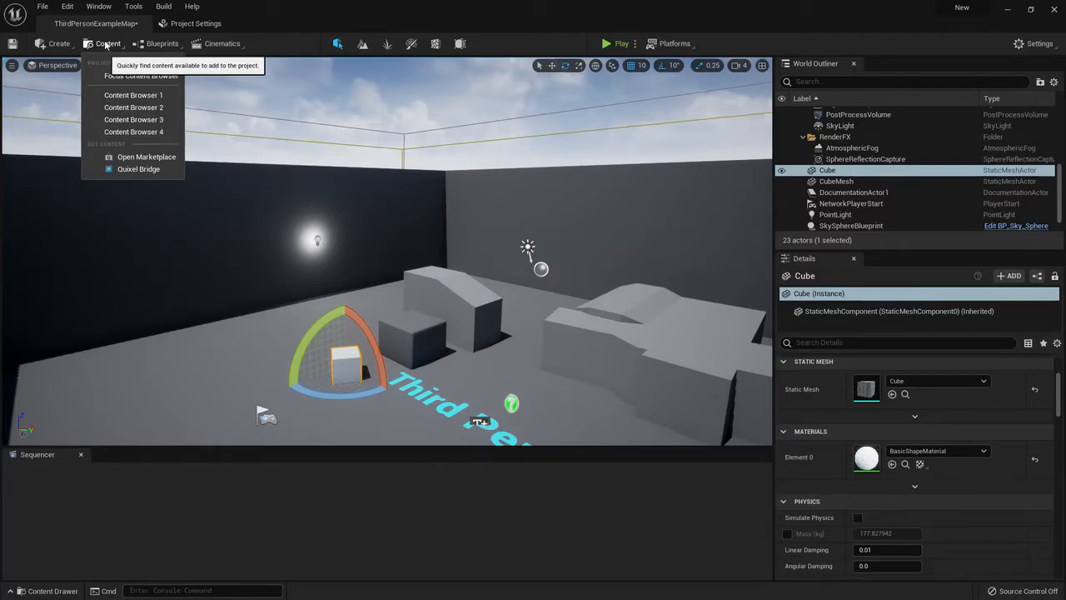
{"action": "left_click", "coordinate": [135, 97]}
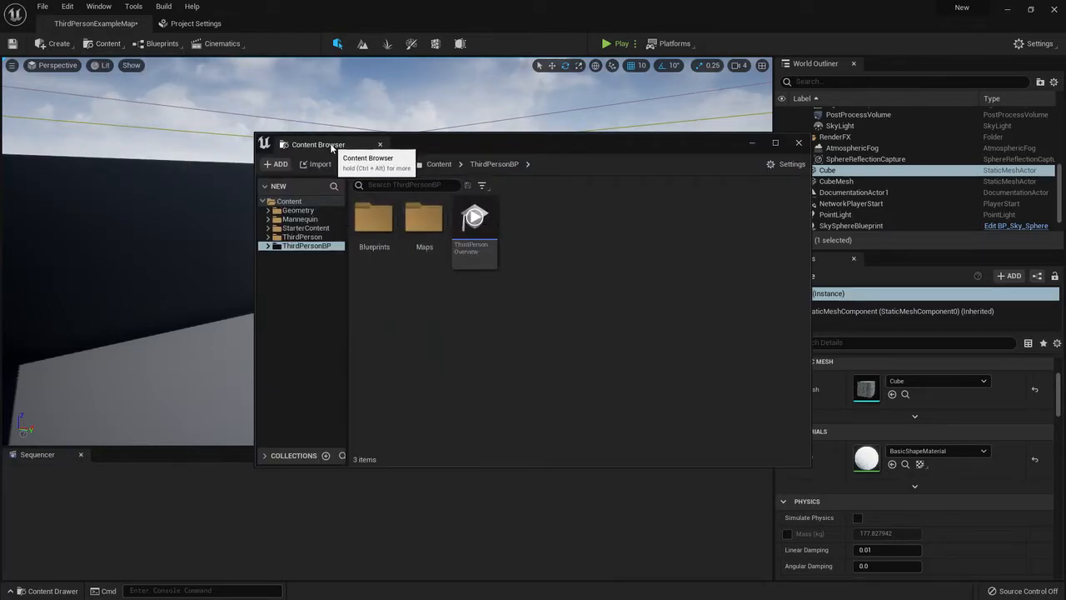
{"action": "left_click", "coordinate": [292, 202]}
{"action": "left_click", "coordinate": [299, 211]}
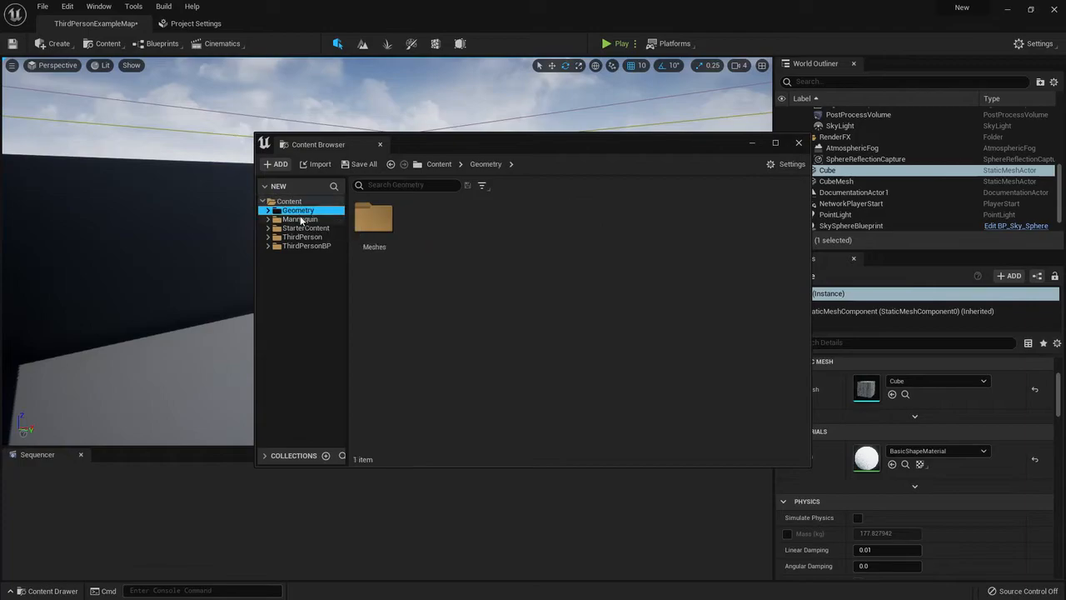
{"action": "left_click", "coordinate": [302, 219]}
{"action": "left_click", "coordinate": [309, 230]}
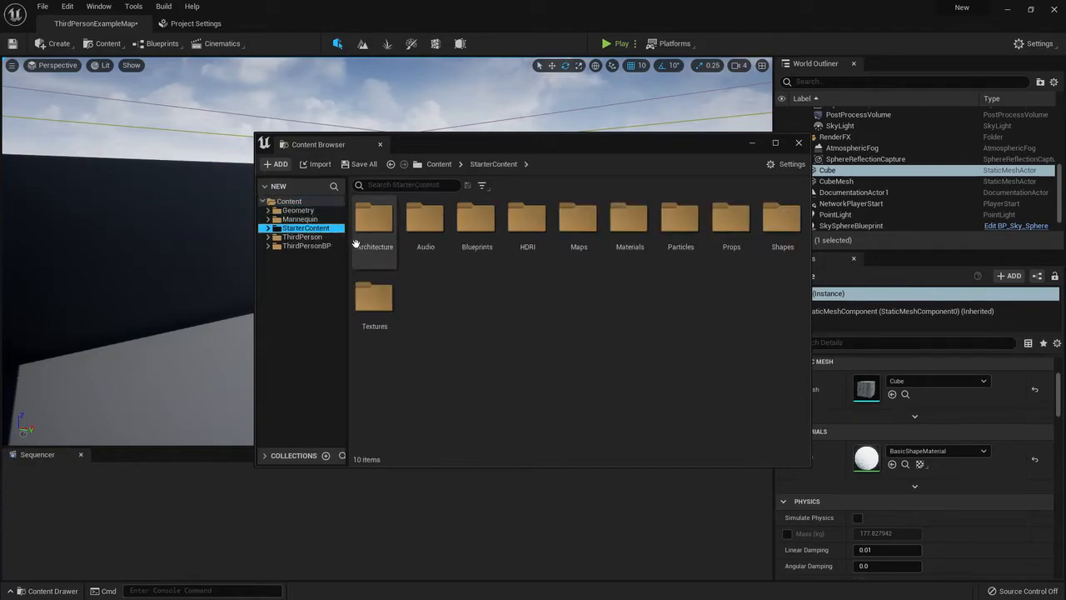
{"action": "left_click", "coordinate": [318, 239]}
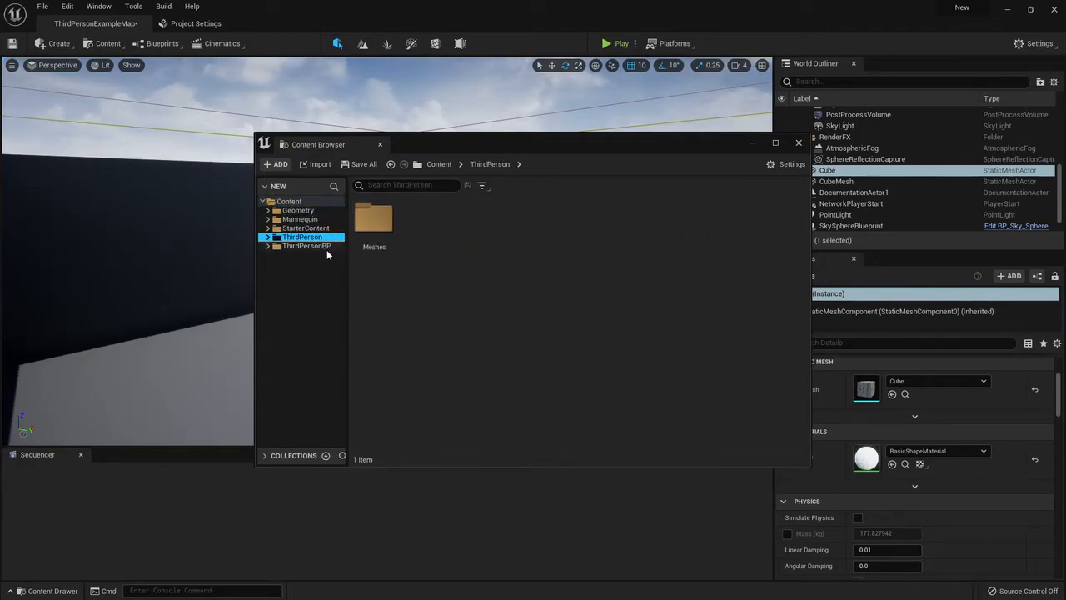
Browse the StarterContent and Mannequin subfolders, including Maps, Animations and Character, and show the contents of Geometry's Meshes folder.
{"action": "left_click", "coordinate": [267, 228]}
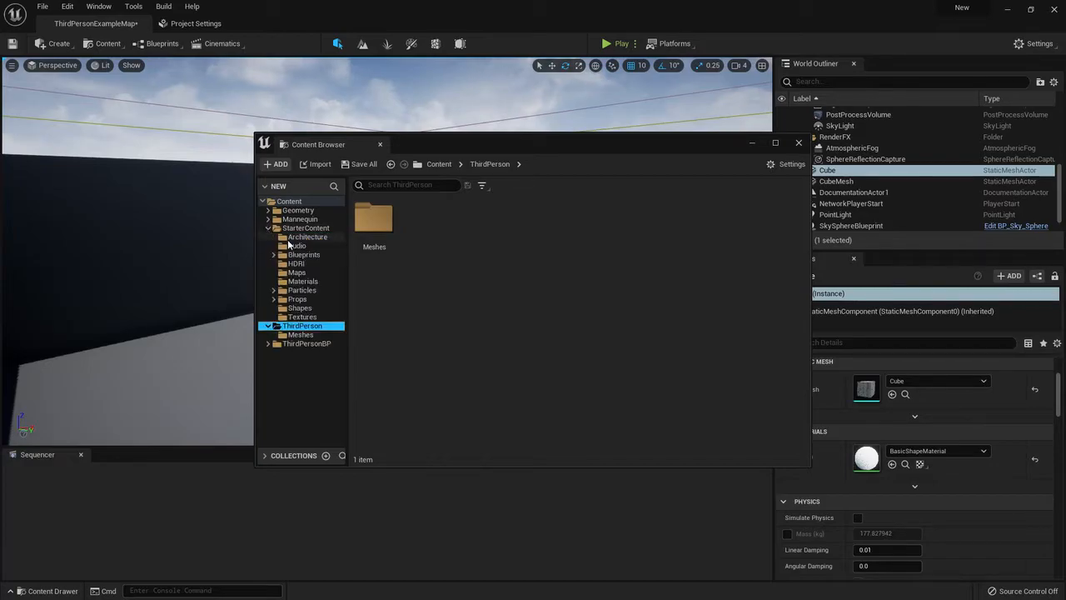
{"action": "left_click", "coordinate": [300, 238]}
{"action": "left_click", "coordinate": [300, 273]}
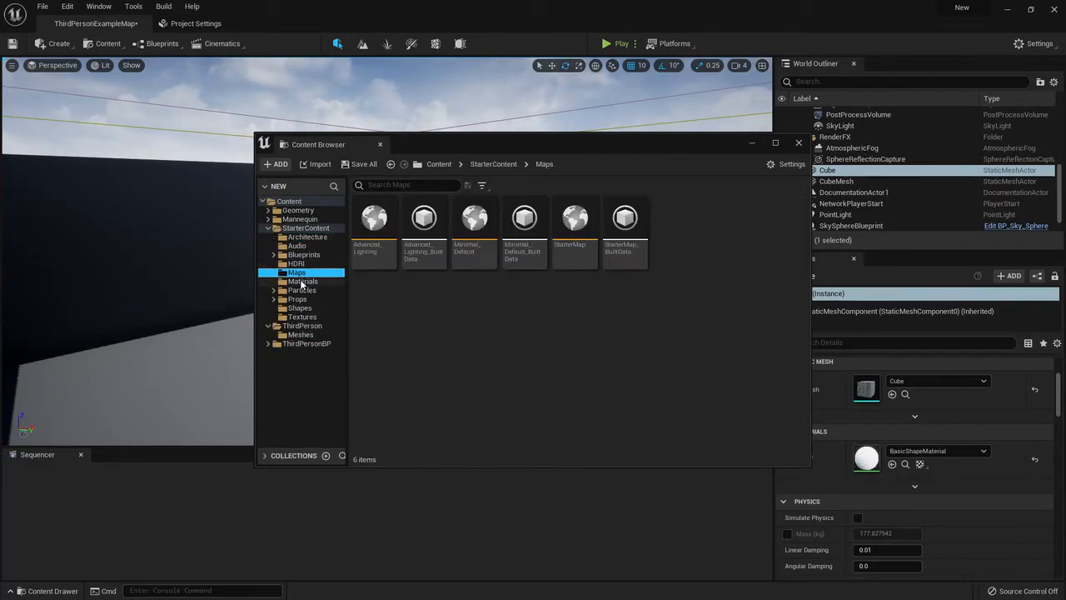
{"action": "left_click", "coordinate": [269, 228]}
{"action": "left_click", "coordinate": [268, 219]}
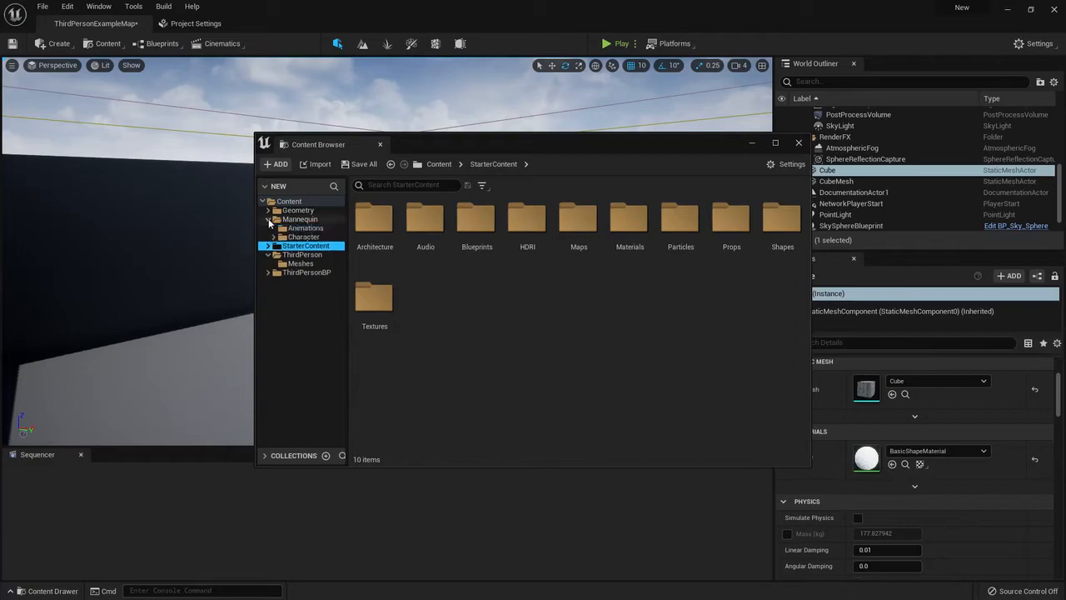
{"action": "left_click", "coordinate": [305, 227]}
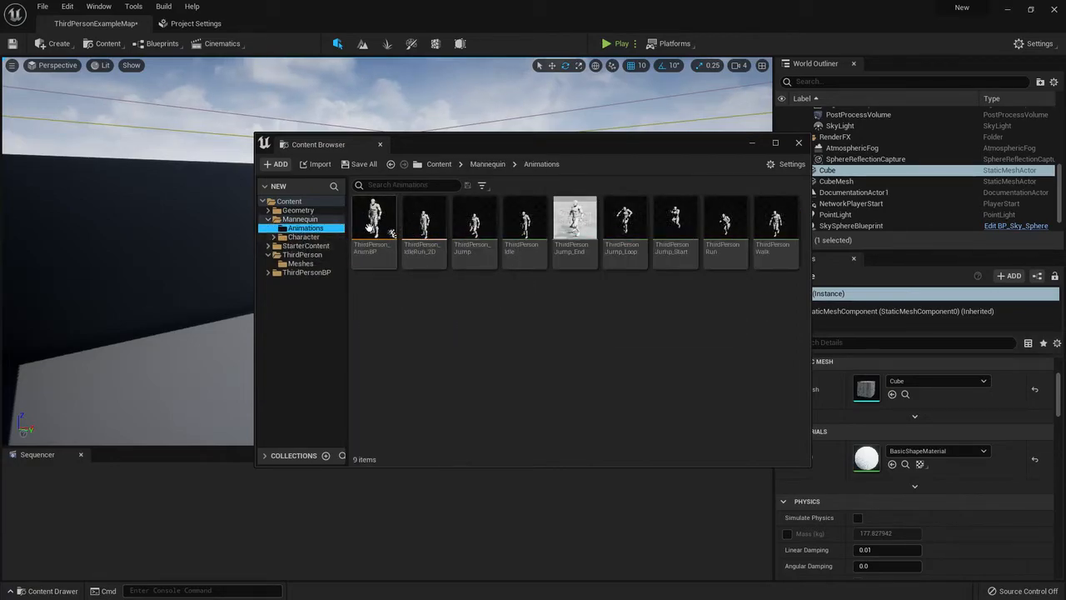
{"action": "left_click", "coordinate": [305, 237]}
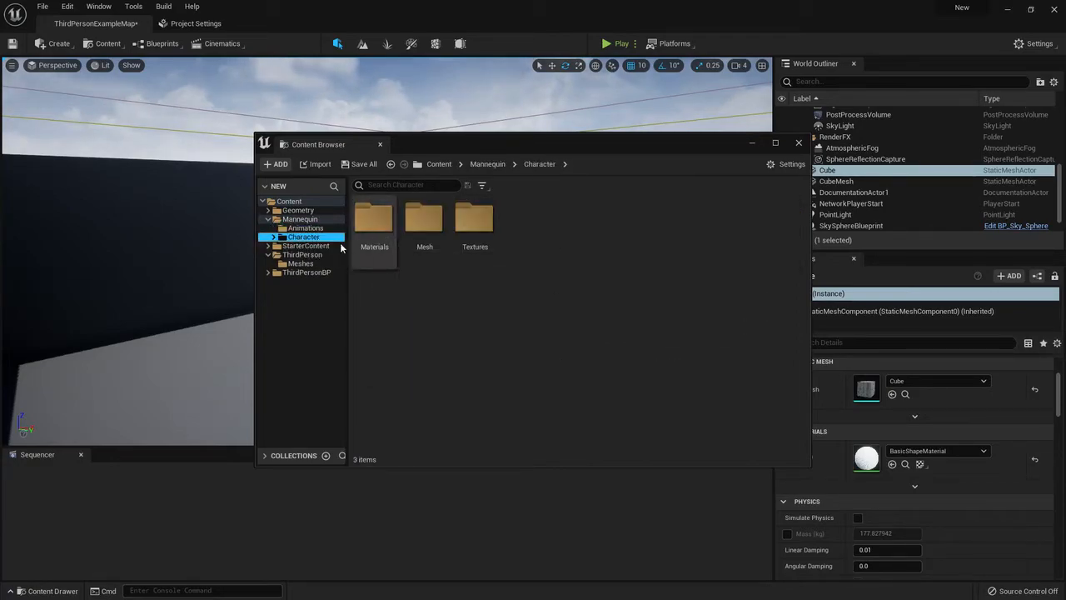
{"action": "left_click", "coordinate": [274, 237]}
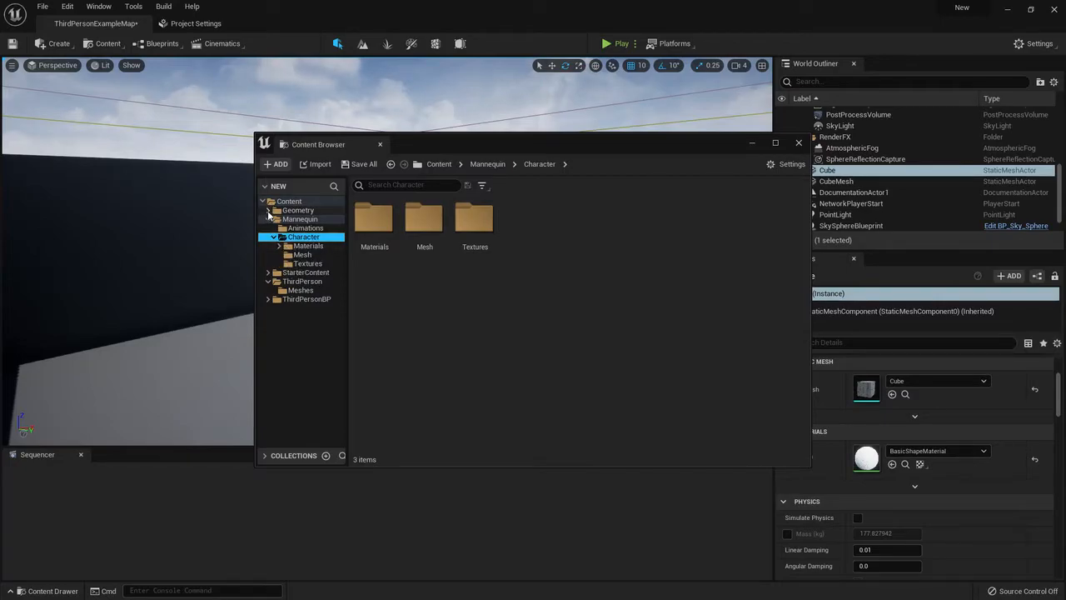
{"action": "left_click", "coordinate": [267, 211]}
{"action": "left_click", "coordinate": [300, 219]}
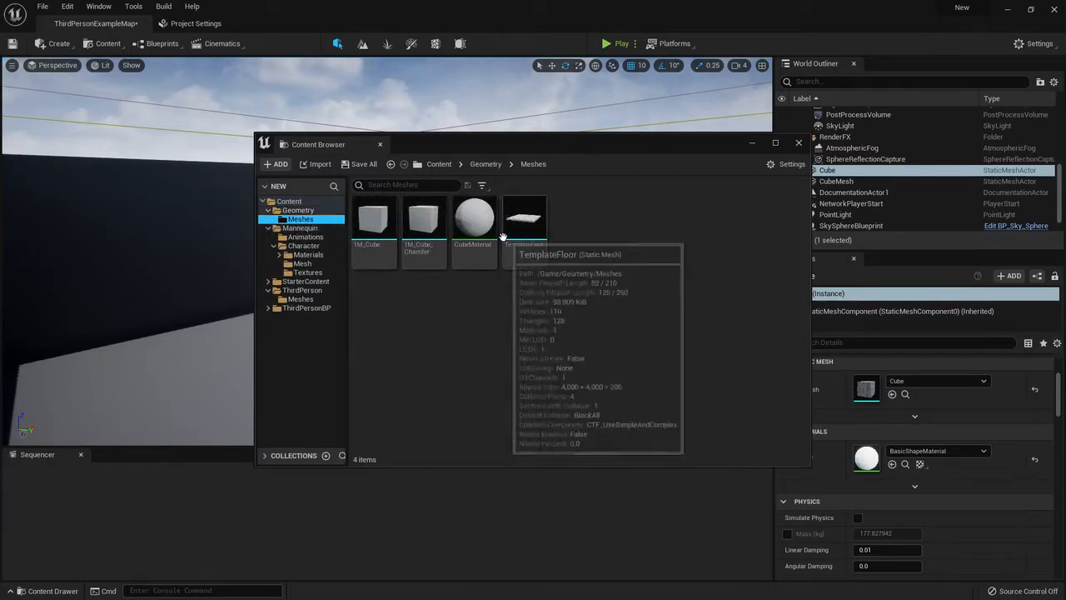
Dock the Content Browser as a tab next to the Sequencer, and narrow the World Outliner and Details panels.
{"action": "left_click_drag", "start_coordinate": [384, 145], "coordinate": [383, 176]}
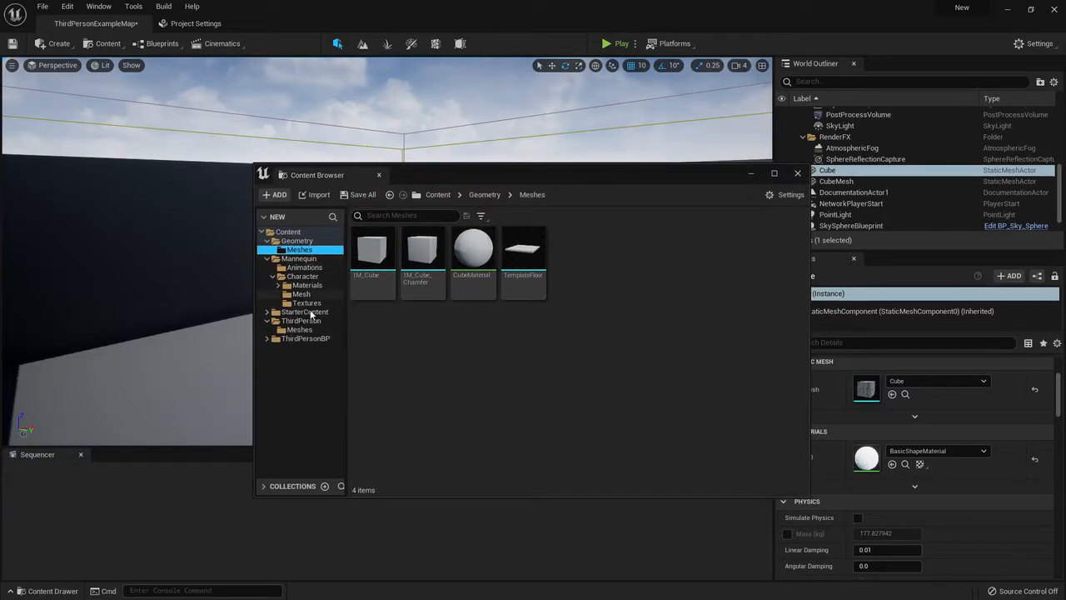
{"action": "left_click_drag", "start_coordinate": [329, 178], "coordinate": [200, 458]}
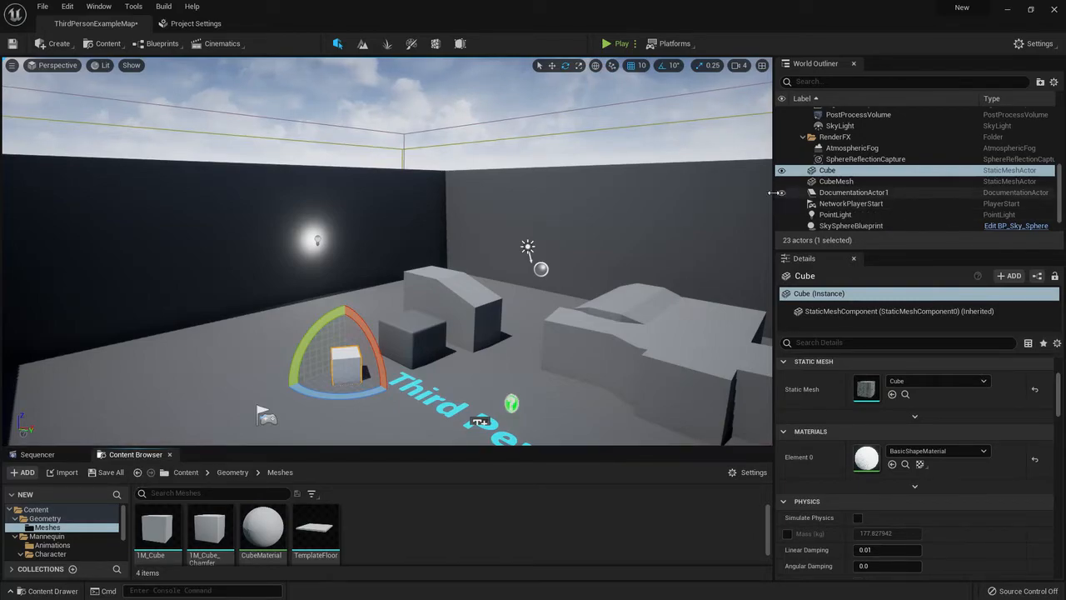
{"action": "right_click_drag", "start_coordinate": [442, 160], "coordinate": [371, 178]}
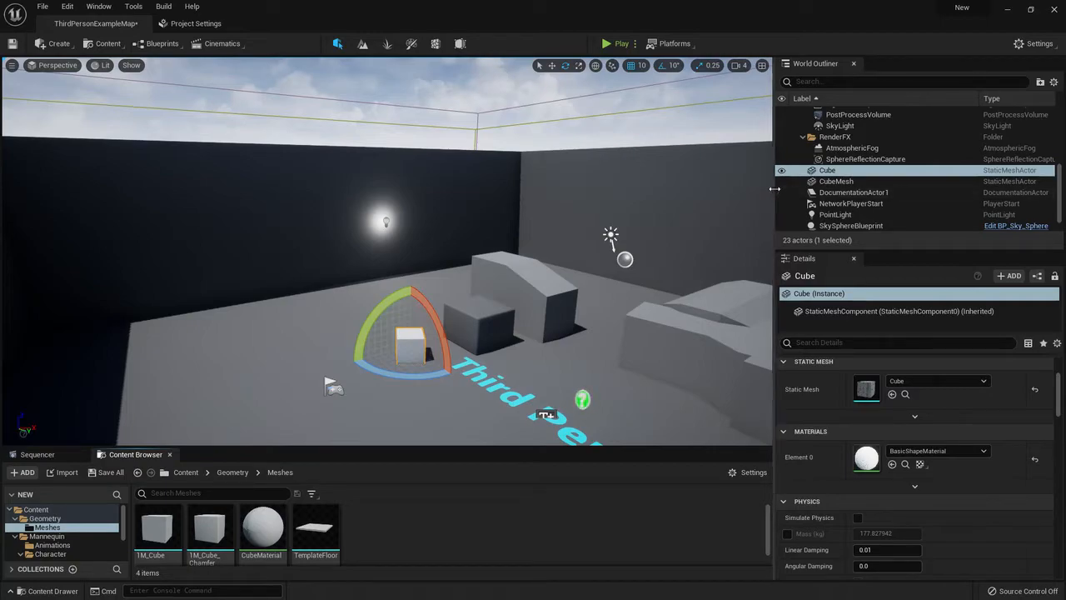
{"action": "mouse_move", "coordinate": [775, 191]}
{"action": "left_mouse_down"}
{"action": "mouse_move", "coordinate": [910, 191]}
{"action": "mouse_move", "coordinate": [788, 192]}
{"action": "left_mouse_up"}
{"action": "left_click_drag", "start_coordinate": [813, 196], "coordinate": [812, 195]}
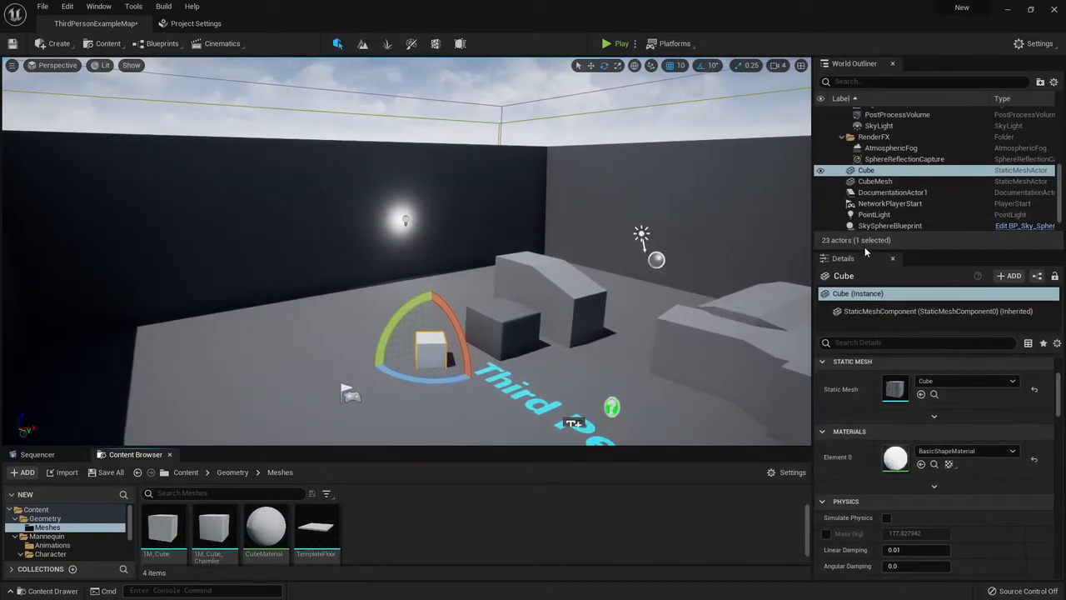
{"action": "mouse_move", "coordinate": [865, 250]}
{"action": "left_mouse_down"}
{"action": "mouse_move", "coordinate": [866, 211]}
{"action": "mouse_move", "coordinate": [867, 247]}
{"action": "left_mouse_up"}
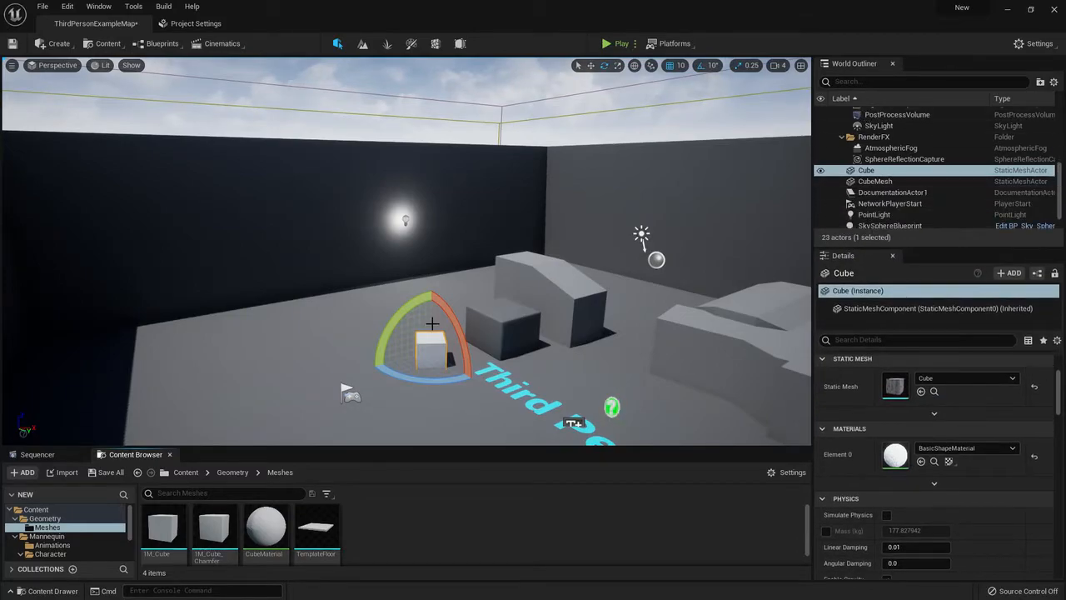
Group the Content Browser, Sequencer, World Outliner and Details panels as tabs beside the viewport, and adjust the group's width.
{"action": "left_click_drag", "start_coordinate": [157, 455], "coordinate": [311, 105]}
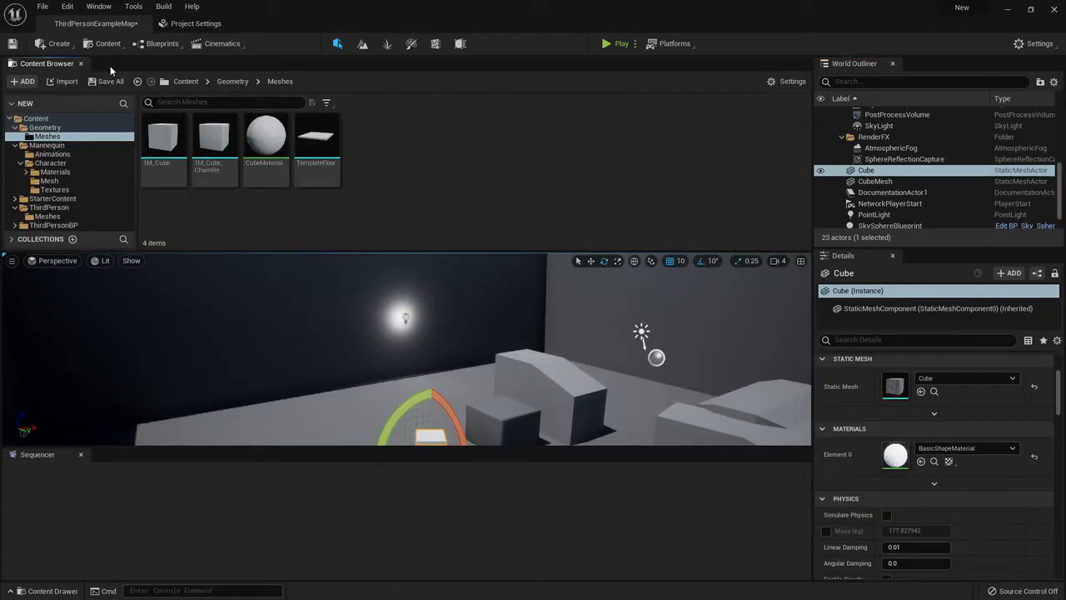
{"action": "left_click_drag", "start_coordinate": [329, 172], "coordinate": [642, 238]}
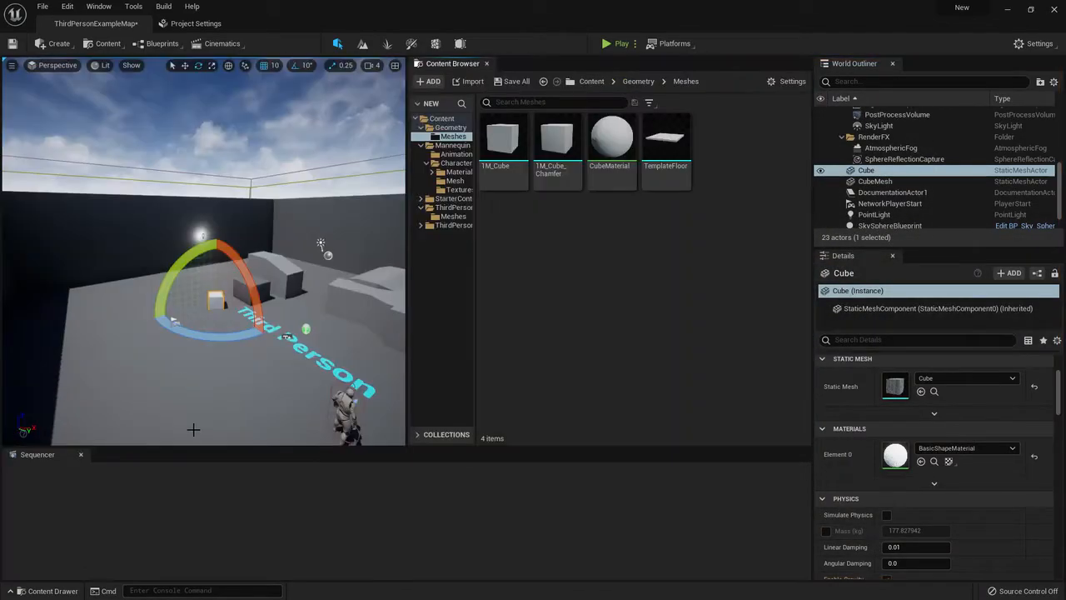
{"action": "left_click", "coordinate": [80, 454]}
{"action": "left_click_drag", "start_coordinate": [452, 63], "coordinate": [525, 65]}
{"action": "left_click_drag", "start_coordinate": [855, 63], "coordinate": [633, 65]}
{"action": "left_click_drag", "start_coordinate": [855, 65], "coordinate": [740, 66]}
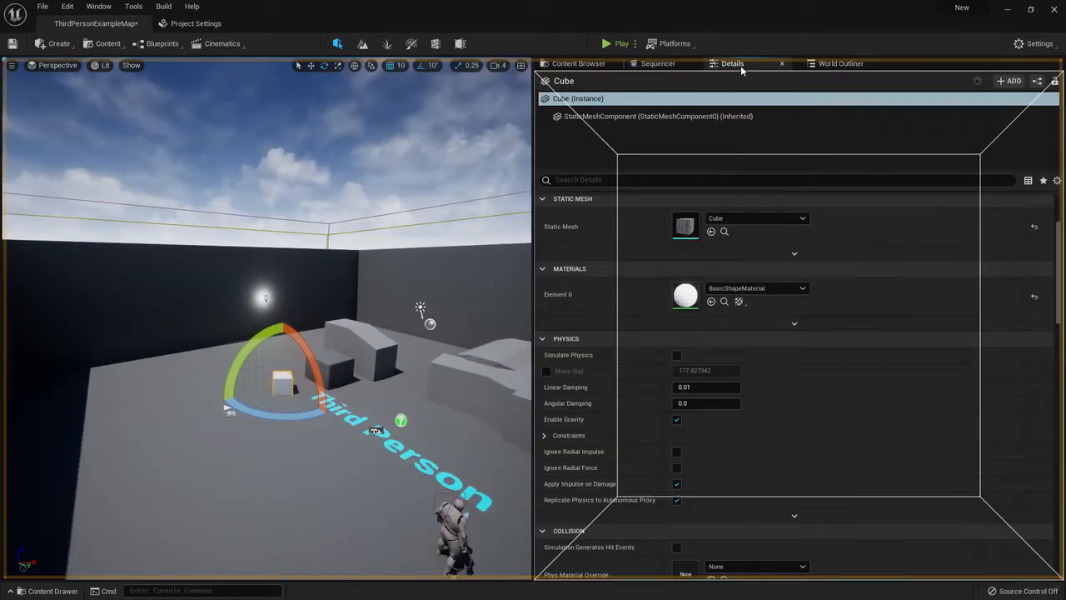
{"action": "left_click_drag", "start_coordinate": [865, 70], "coordinate": [848, 68]}
{"action": "left_click_drag", "start_coordinate": [534, 128], "coordinate": [812, 125]}
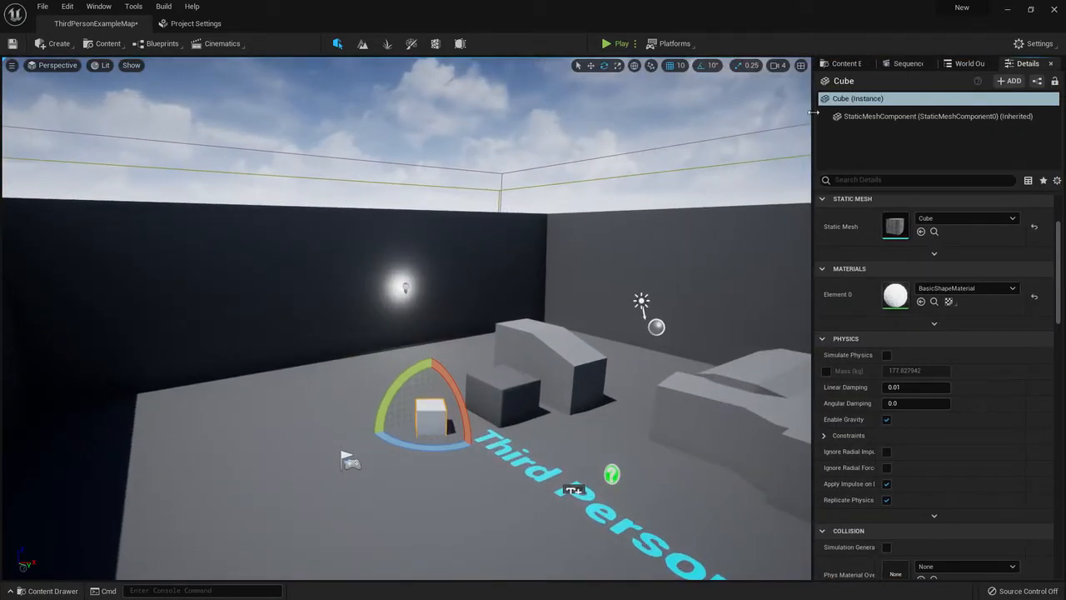
{"action": "left_click_drag", "start_coordinate": [812, 112], "coordinate": [714, 115]}
Dock the Sequencer and Content Browser together below the viewport, and the Details panel beneath the World Outliner.
{"action": "left_click_drag", "start_coordinate": [836, 65], "coordinate": [358, 541]}
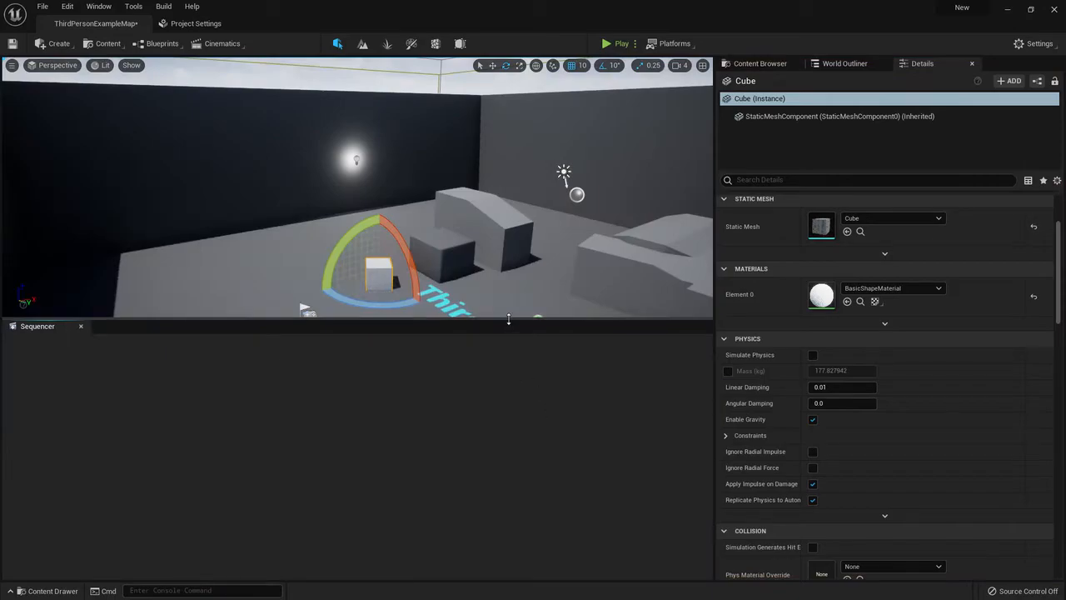
{"action": "left_click_drag", "start_coordinate": [495, 391], "coordinate": [492, 443]}
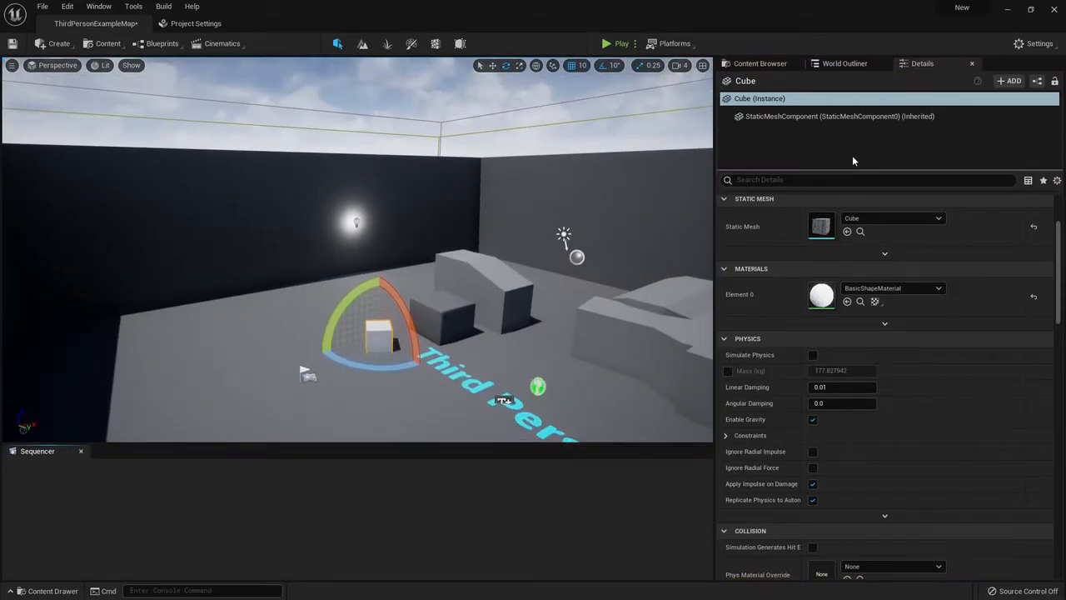
{"action": "left_click_drag", "start_coordinate": [922, 64], "coordinate": [871, 547]}
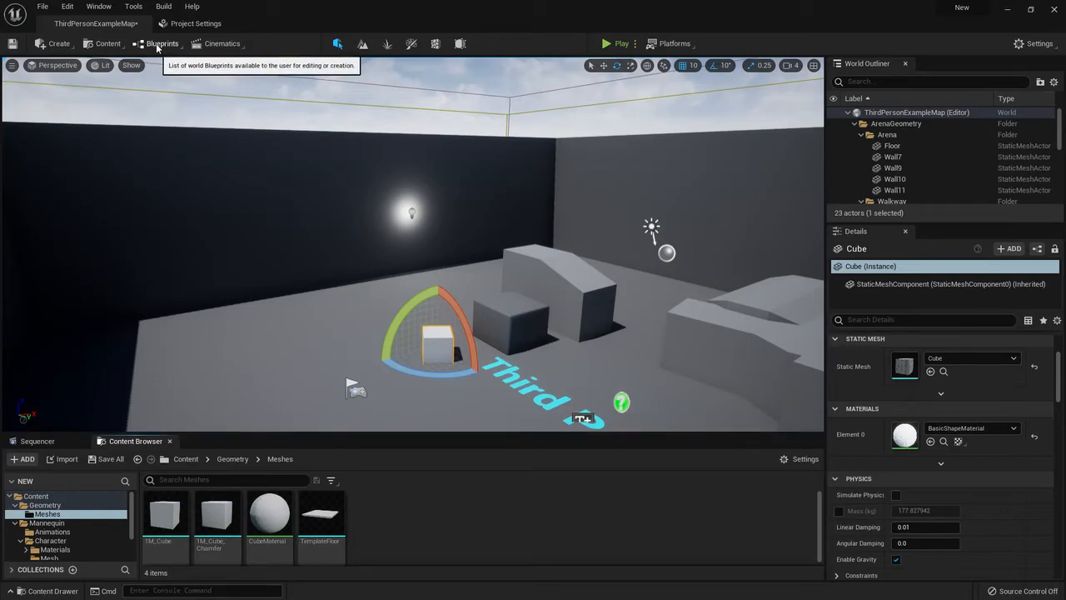
Open the Level Blueprint to look over its Event Graph, and close it to return to the level.
{"action": "left_click", "coordinate": [157, 45]}
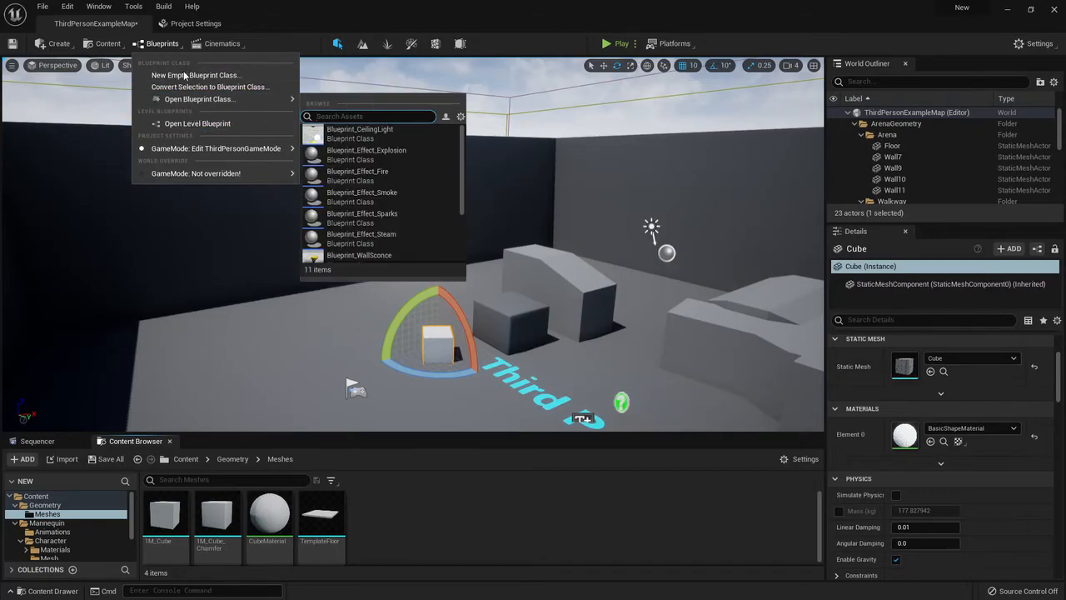
{"action": "left_click", "coordinate": [197, 124]}
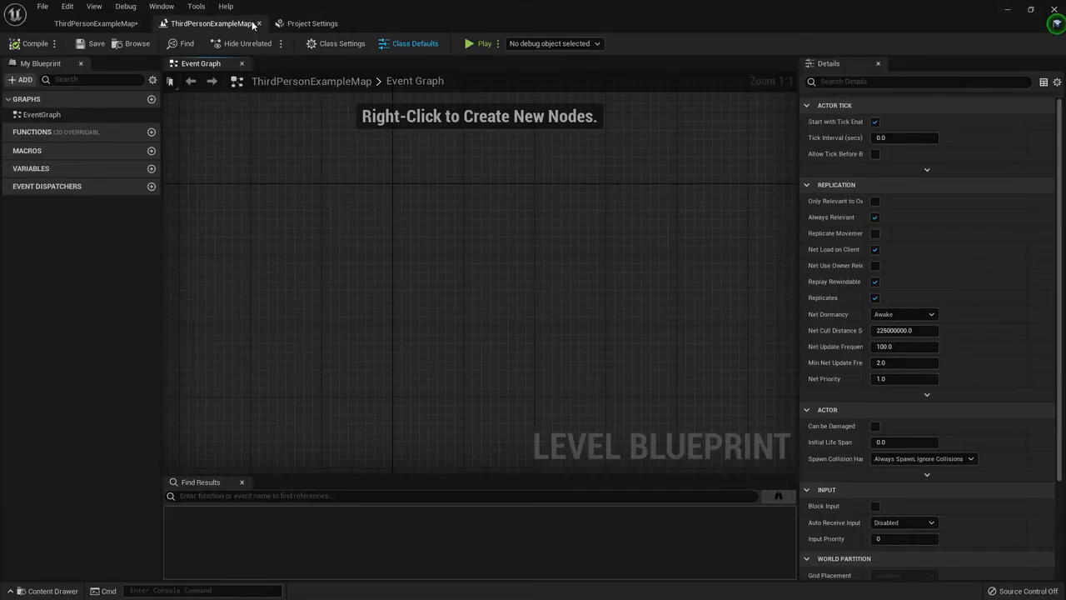
{"action": "right_click_drag", "start_coordinate": [488, 325], "coordinate": [486, 299]}
{"action": "scroll", "coordinate": [509, 284], "scroll_direction": "up", "scroll_amount": 4}
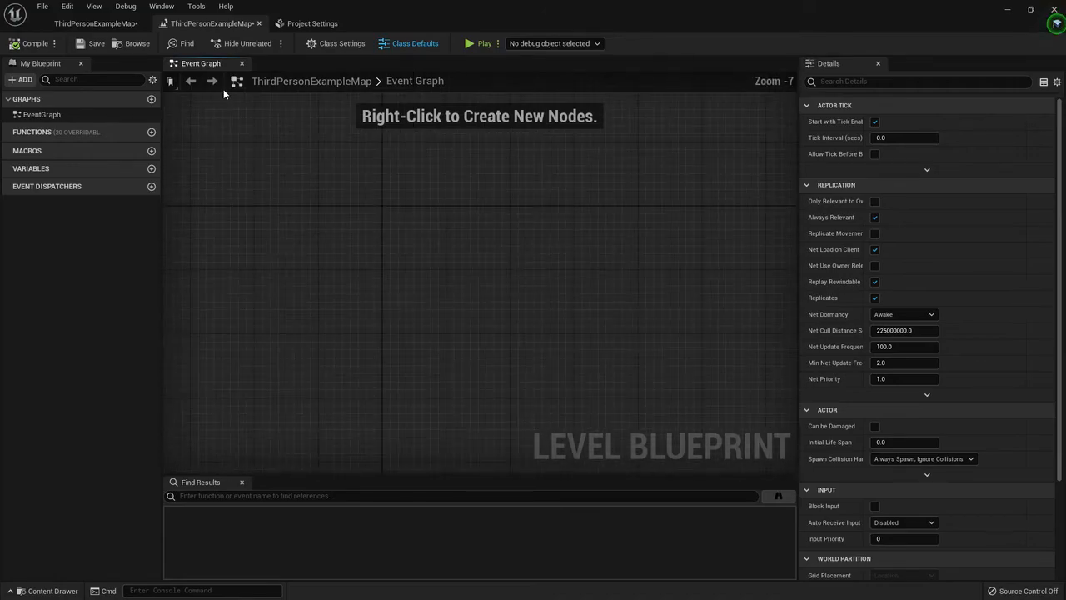
{"action": "left_click", "coordinate": [96, 24]}
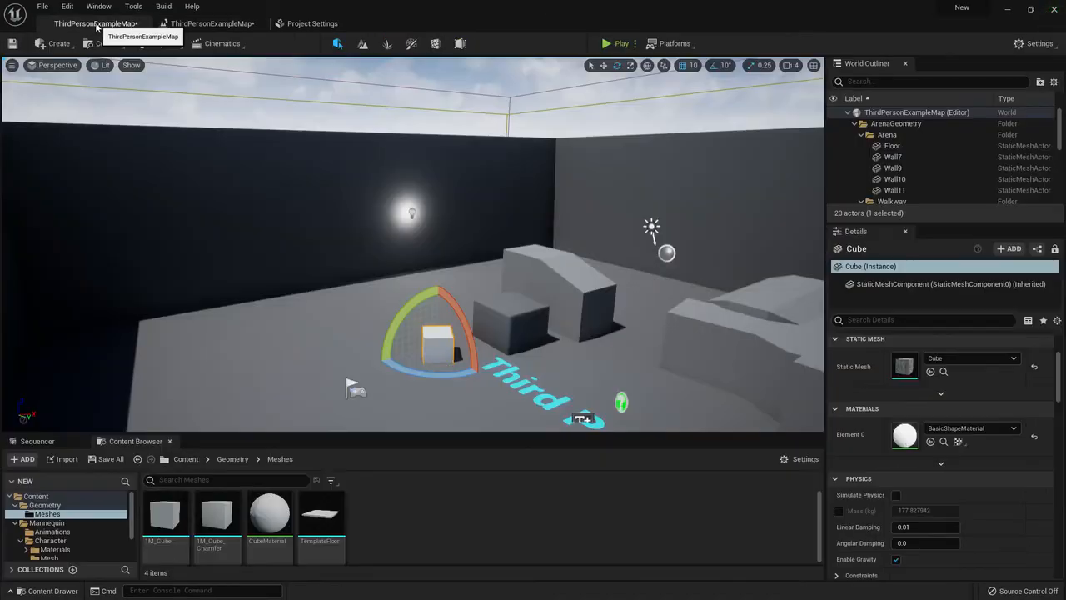
{"action": "left_click", "coordinate": [259, 23]}
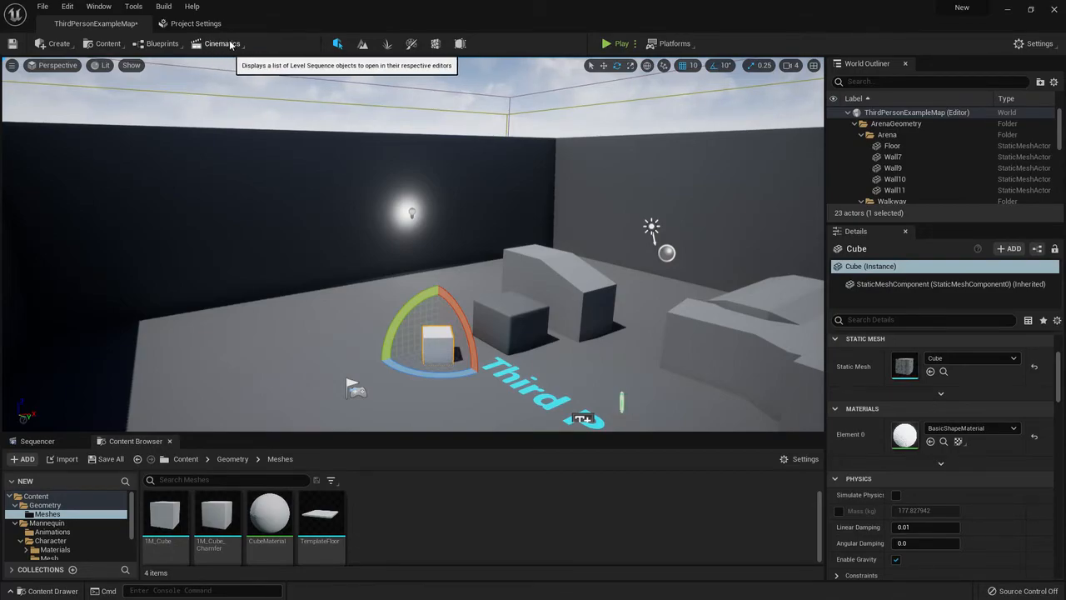
Look over the cinematic options for adding a level or master sequence, and return to viewing the arena.
{"action": "left_click", "coordinate": [222, 44]}
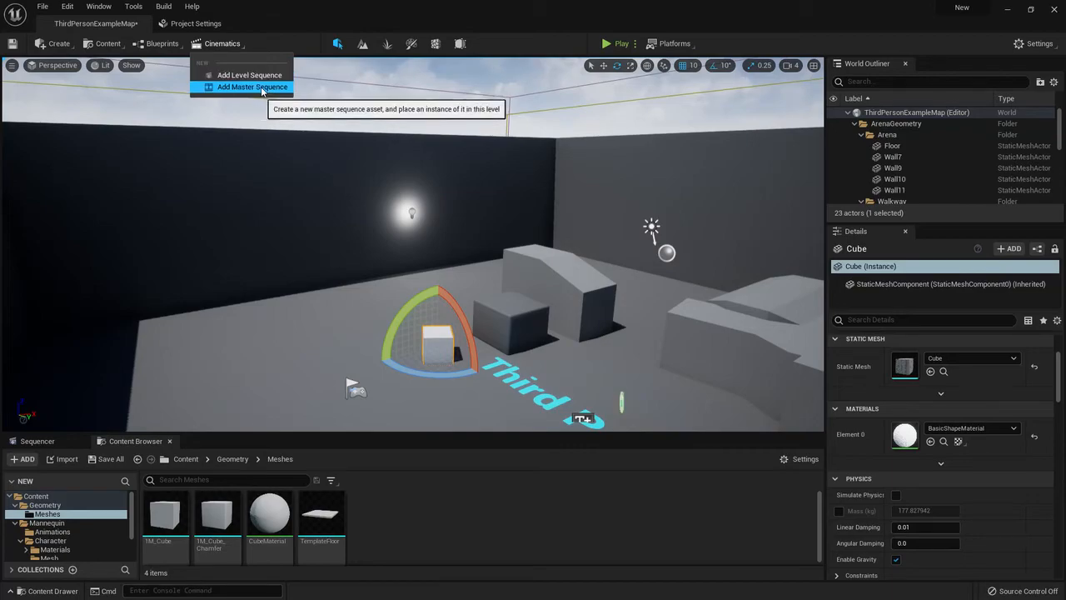
{"action": "right_click_drag", "start_coordinate": [382, 149], "coordinate": [426, 142]}
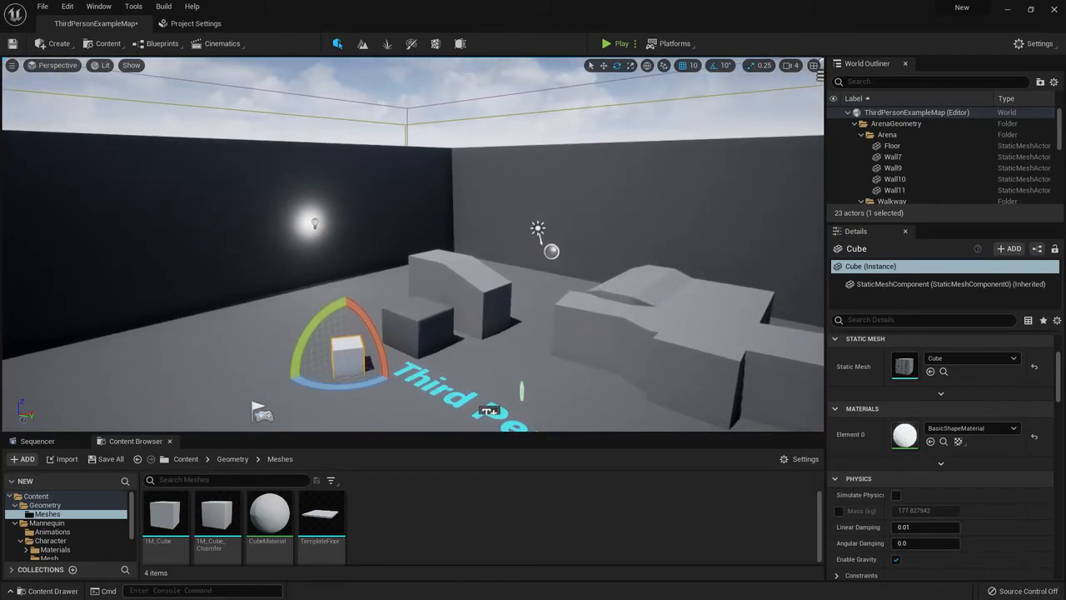
{"action": "right_click_drag", "start_coordinate": [507, 256], "coordinate": [571, 252]}
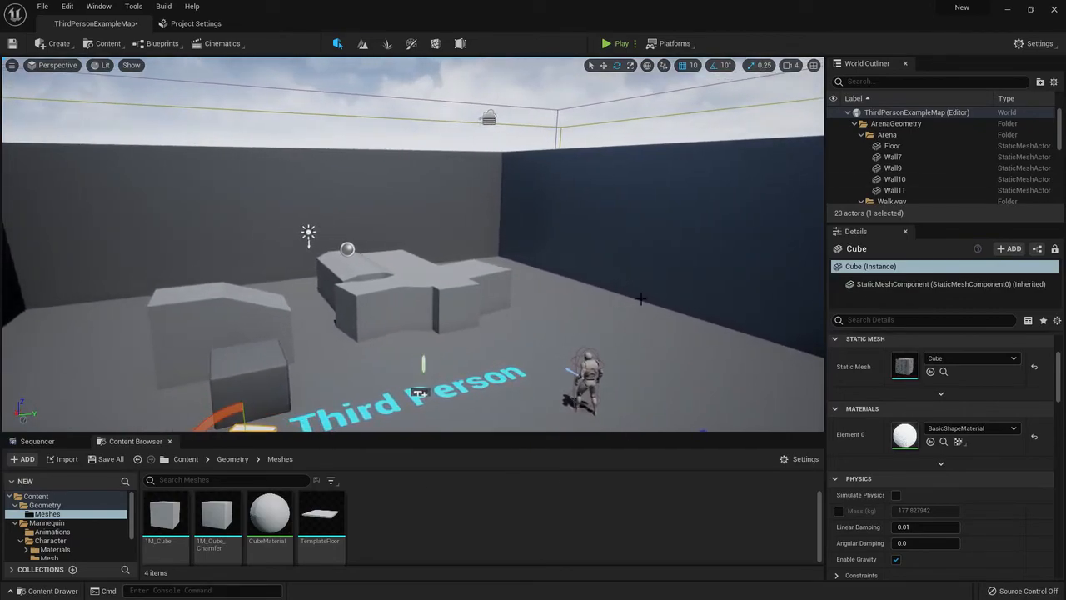
Review the selected cube's properties back up to its transform values, and look around the level's blocks and character.
{"action": "scroll", "coordinate": [920, 375], "scroll_direction": "down", "scroll_amount": 3}
{"action": "scroll", "coordinate": [920, 375], "scroll_direction": "up", "scroll_amount": 5}
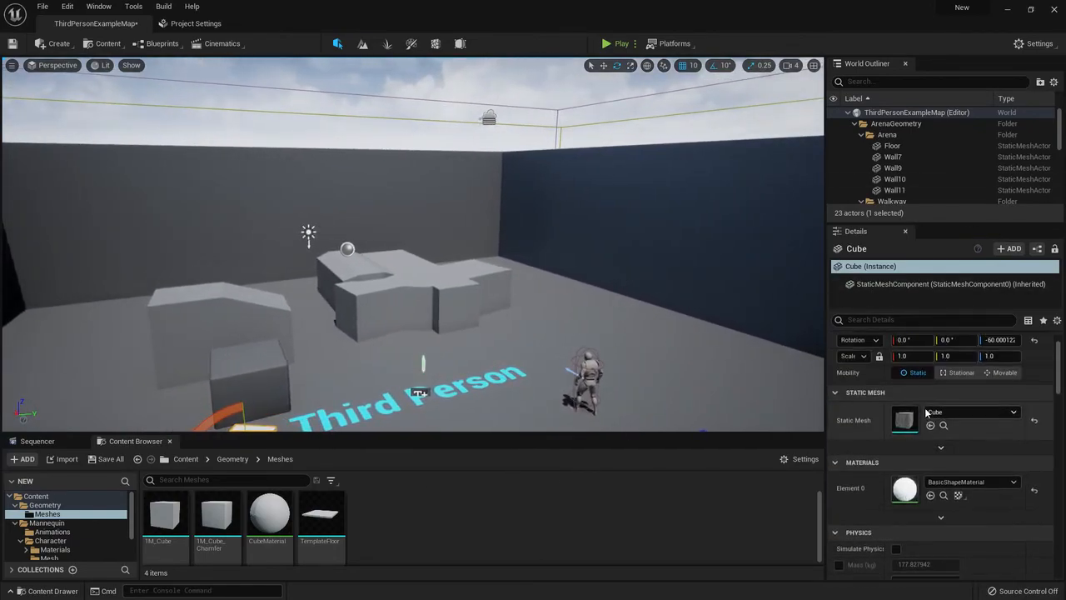
{"action": "right_click_drag", "start_coordinate": [603, 198], "coordinate": [458, 225]}
{"action": "right_click_drag", "start_coordinate": [583, 223], "coordinate": [604, 196]}
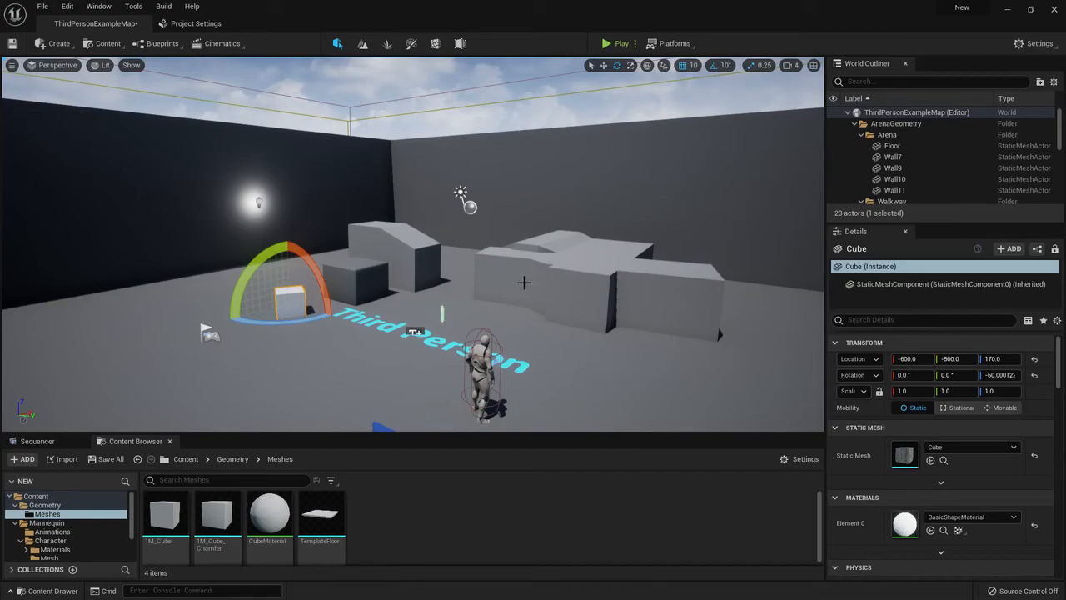
{"action": "right_click_drag", "start_coordinate": [475, 285], "coordinate": [441, 287]}
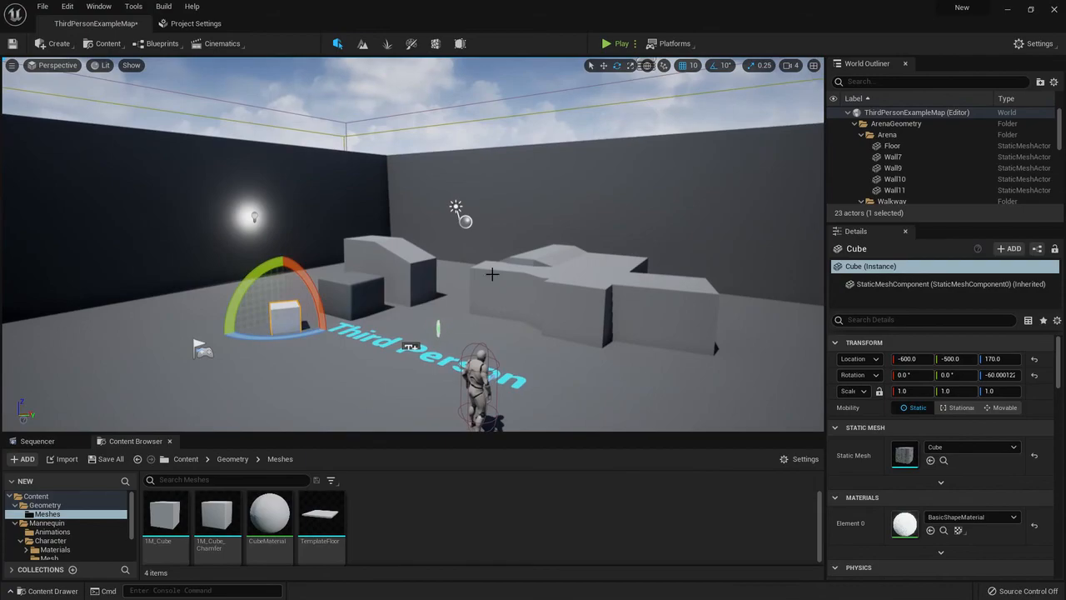